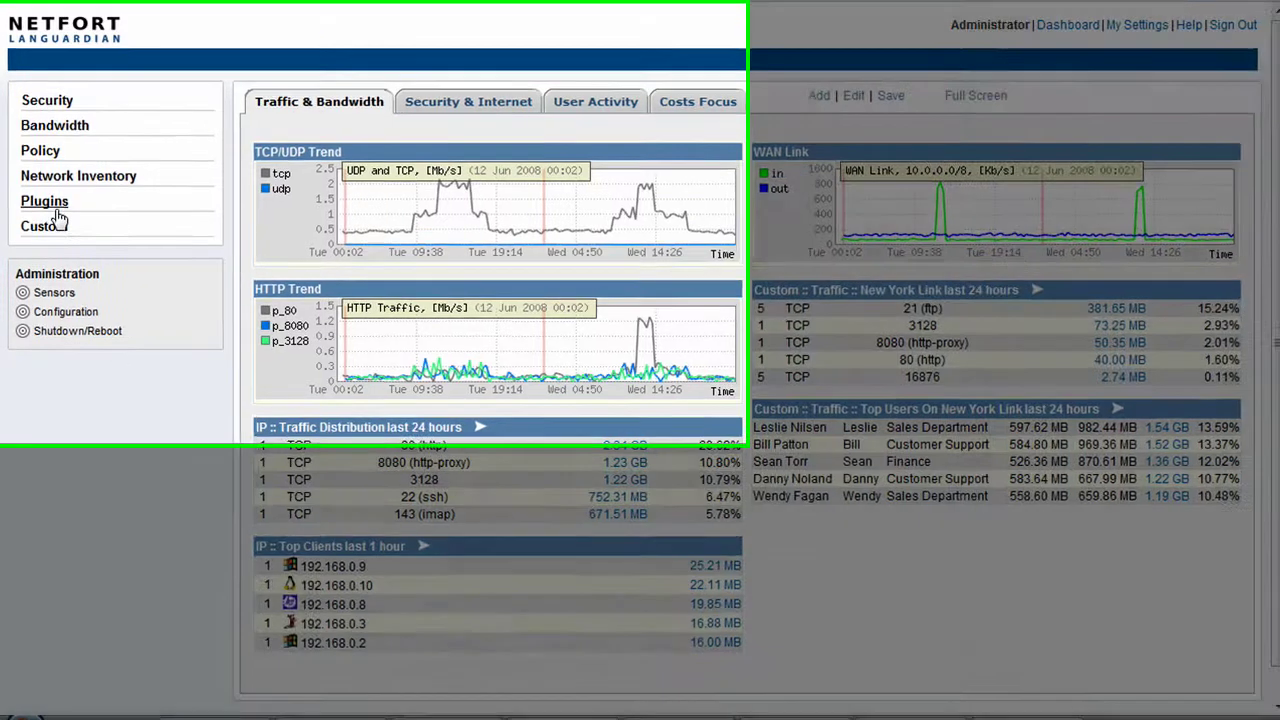
Open the Microsoft Shares Search by Filename report from the Plugins list
left_click(45, 201)
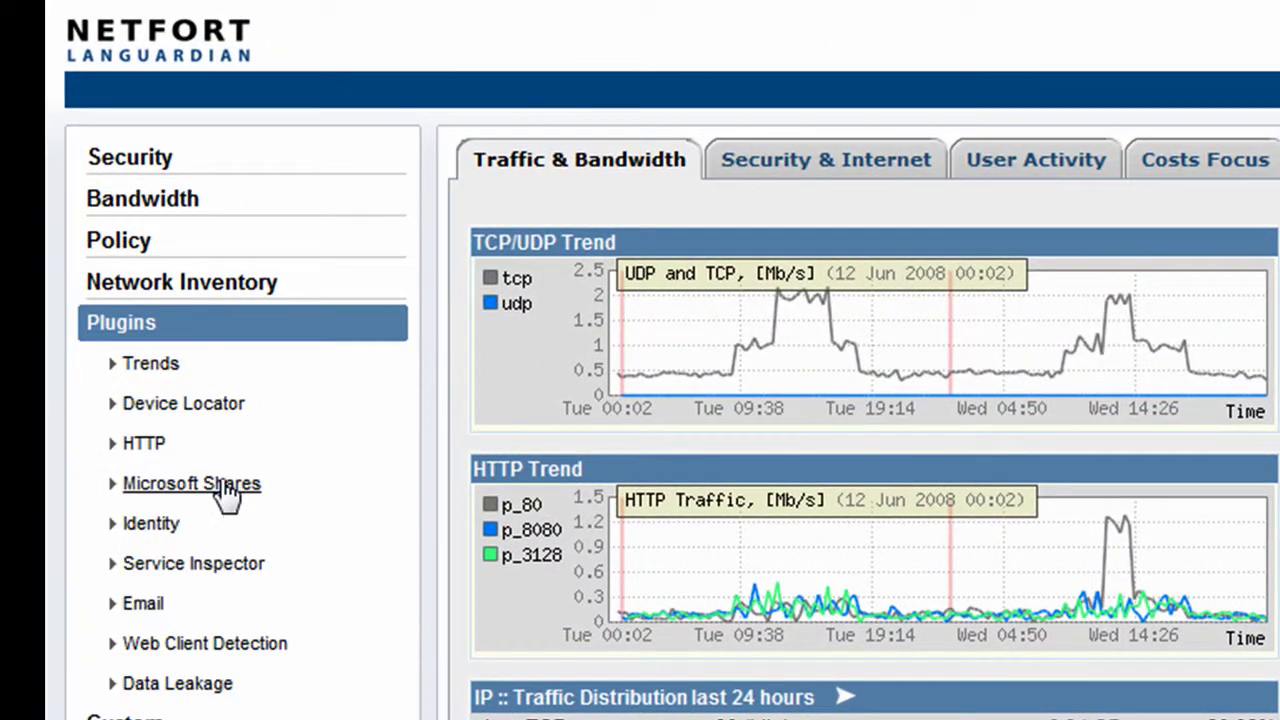
left_click(221, 484)
left_click(266, 575)
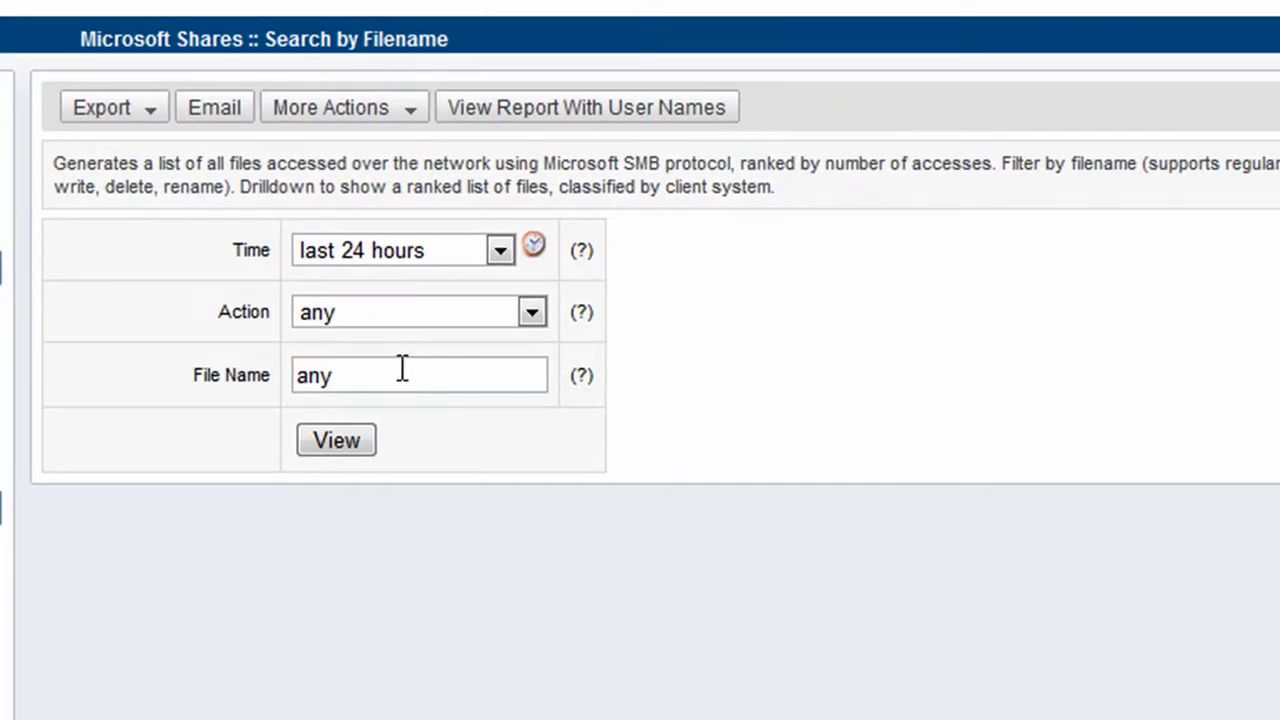
Replace the File Name filter's default 'any' with product
left_click(405, 376)
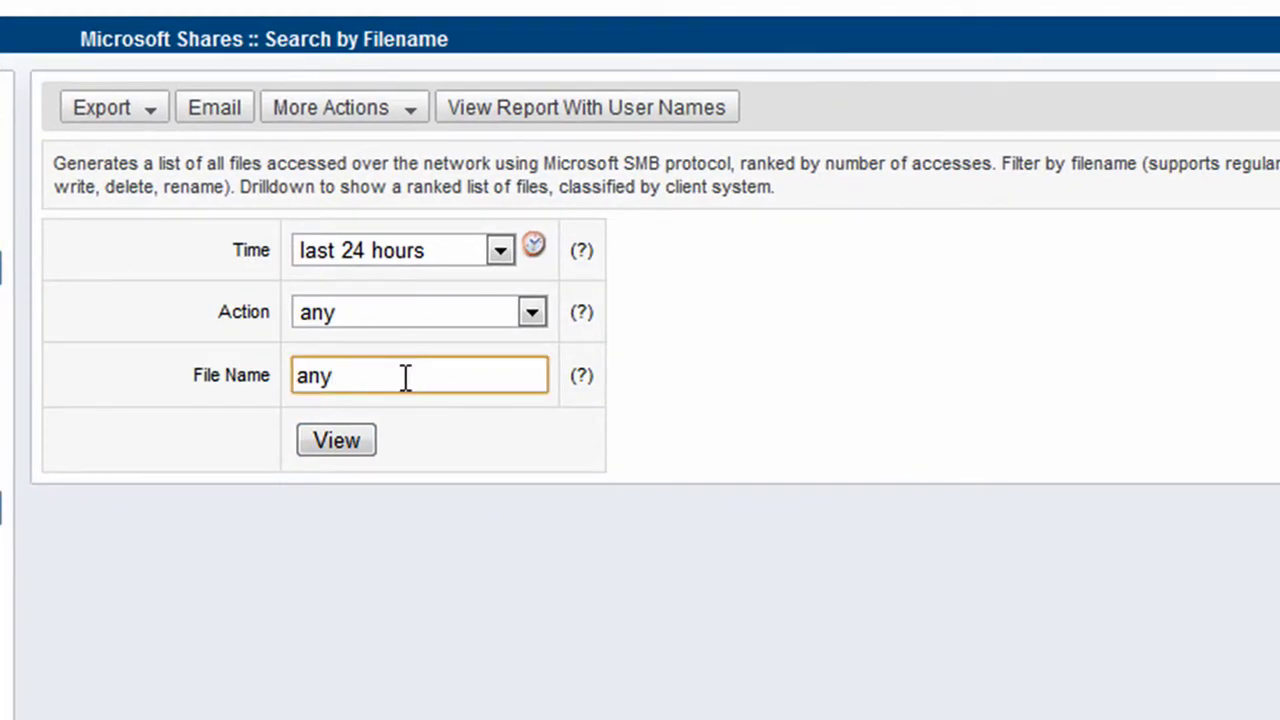
key("BackSpace")
key("BackSpace")
key("BackSpace")
type("prc")
key("BackSpace")
type("oduct")
Run the product search and review Product_Specification.doc accesses broken down by user name
left_click(336, 442)
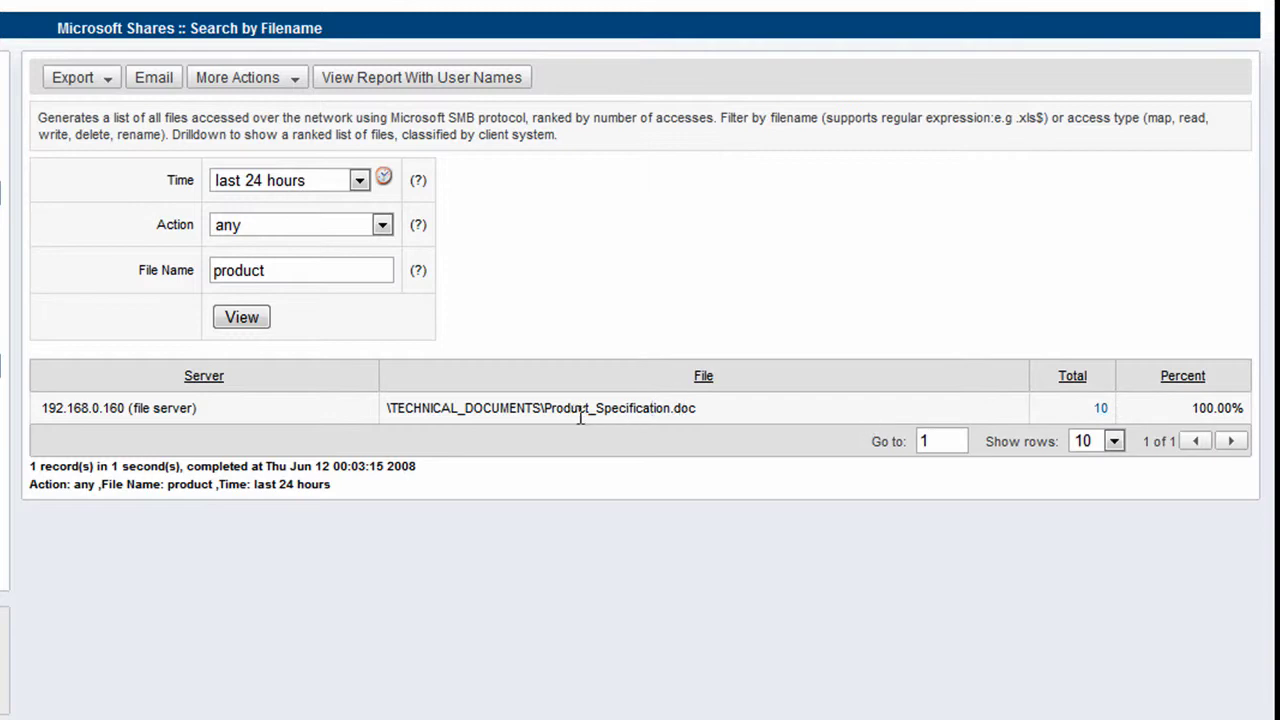
left_click(489, 88)
scroll(668, 268, "down", 3)
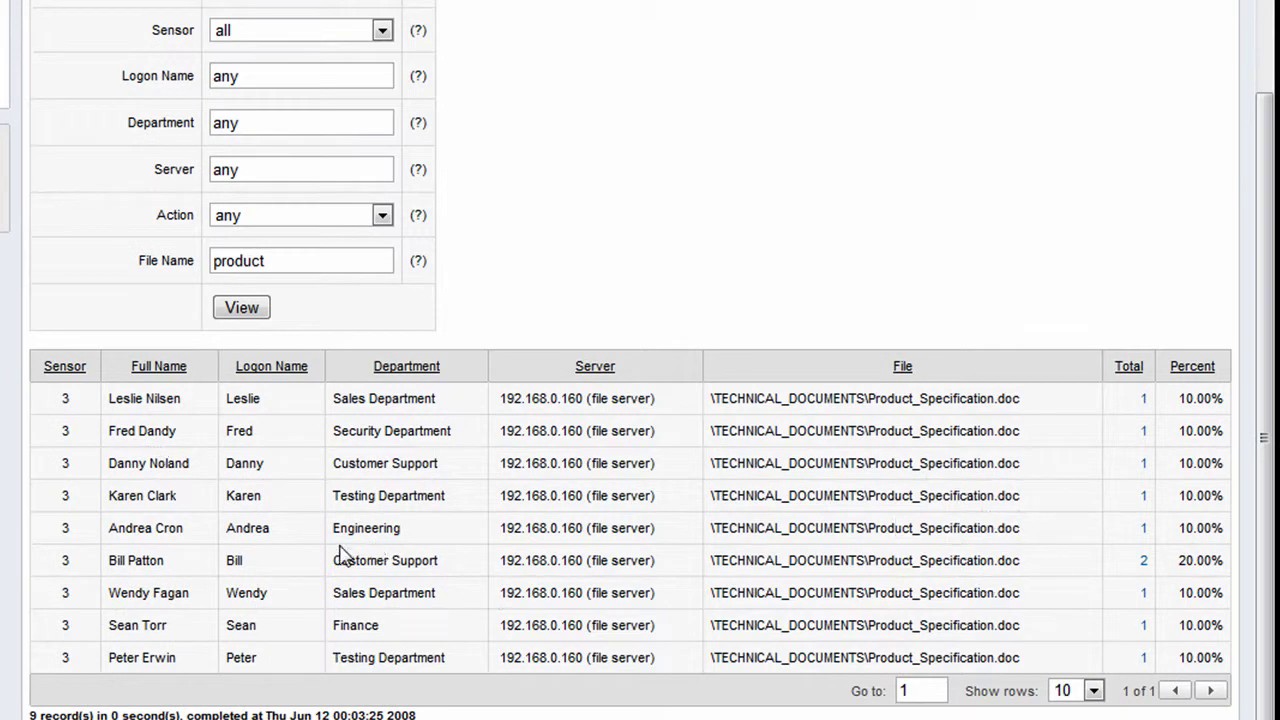
scroll(240, 510, "up", 3)
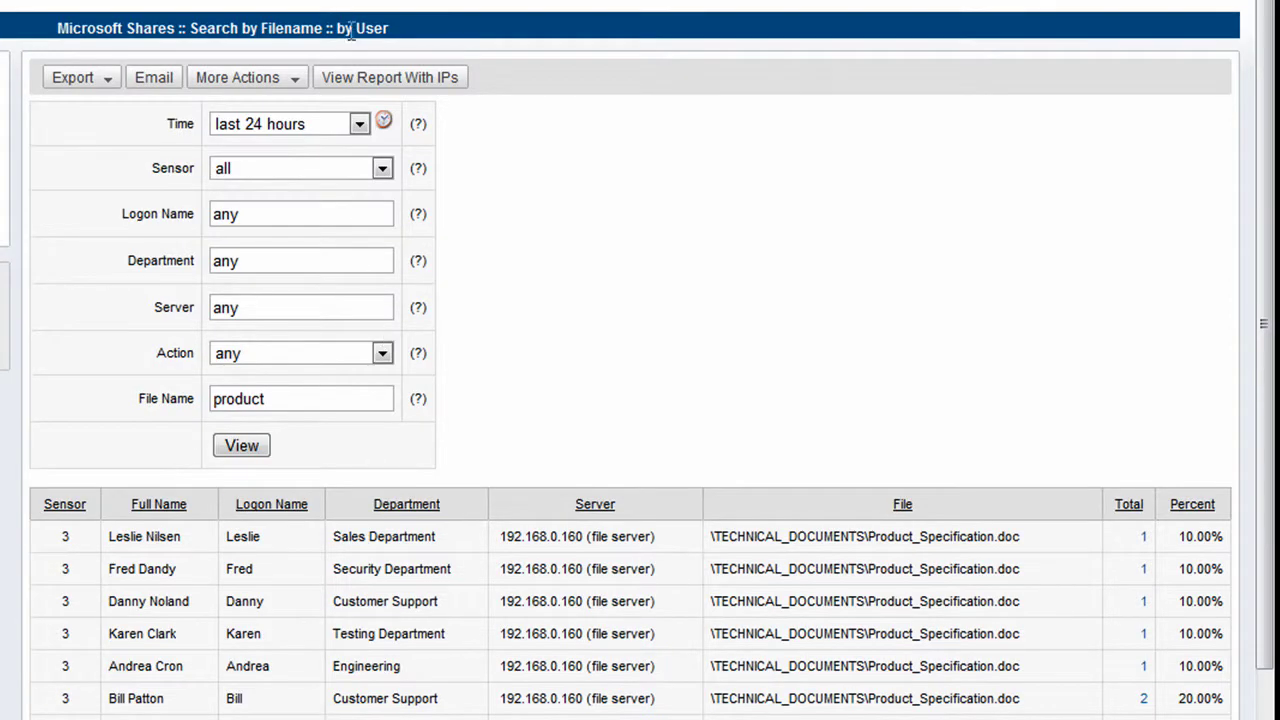
left_click(270, 88)
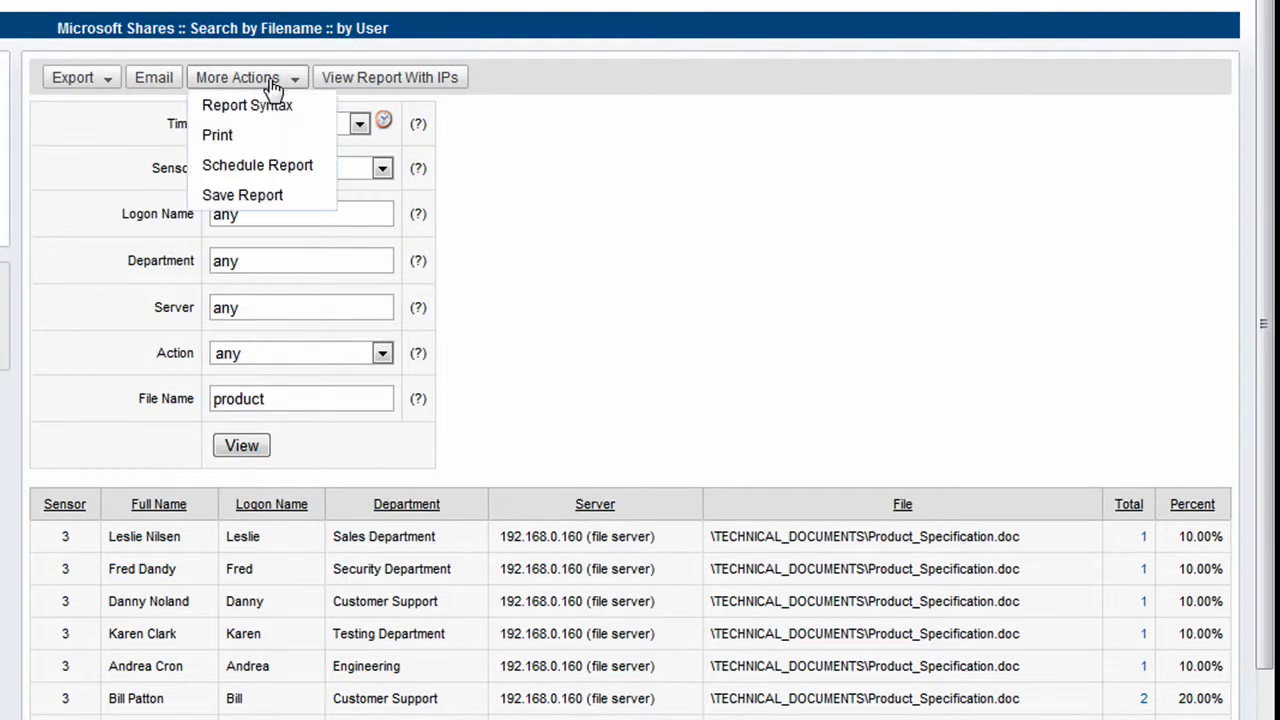
Save the by-user report as 'Audit :: Product Files' with description 'Users accessing the product files'
left_click(258, 198)
left_click(369, 339)
type("Audit ::")
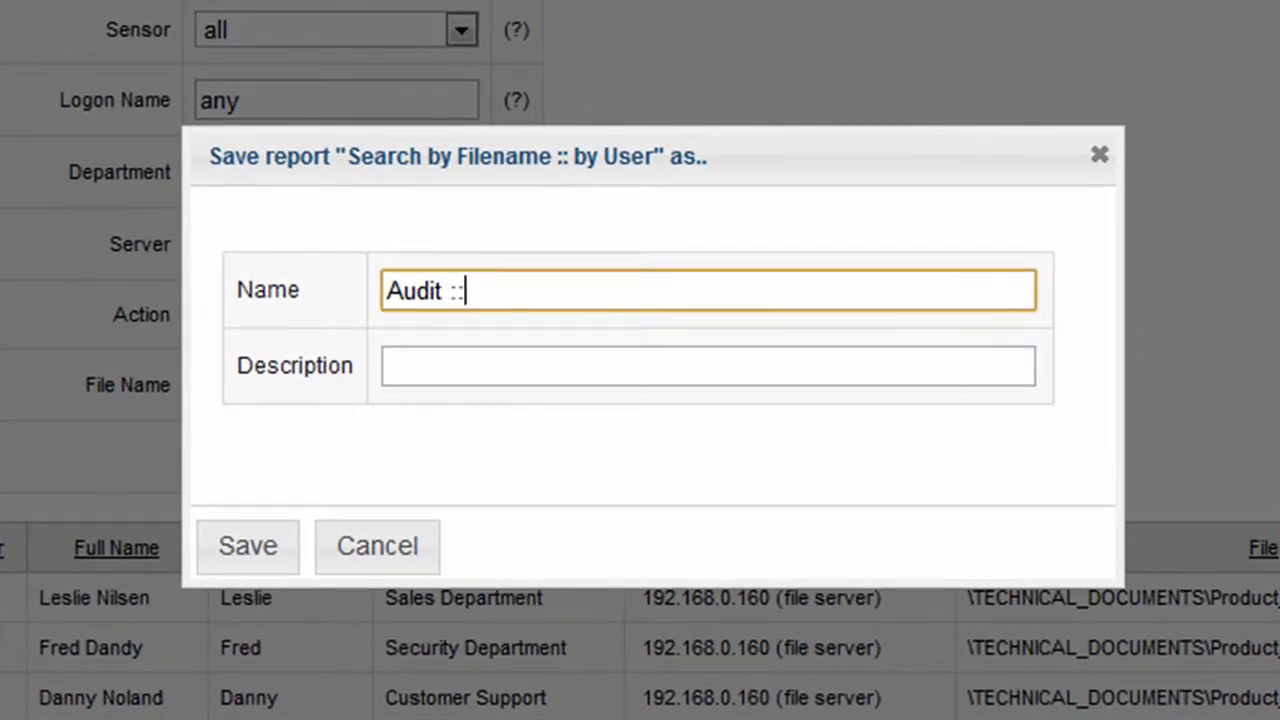
type(" Product")
key("BackSpace")
key("BackSpace")
type("uct Files")
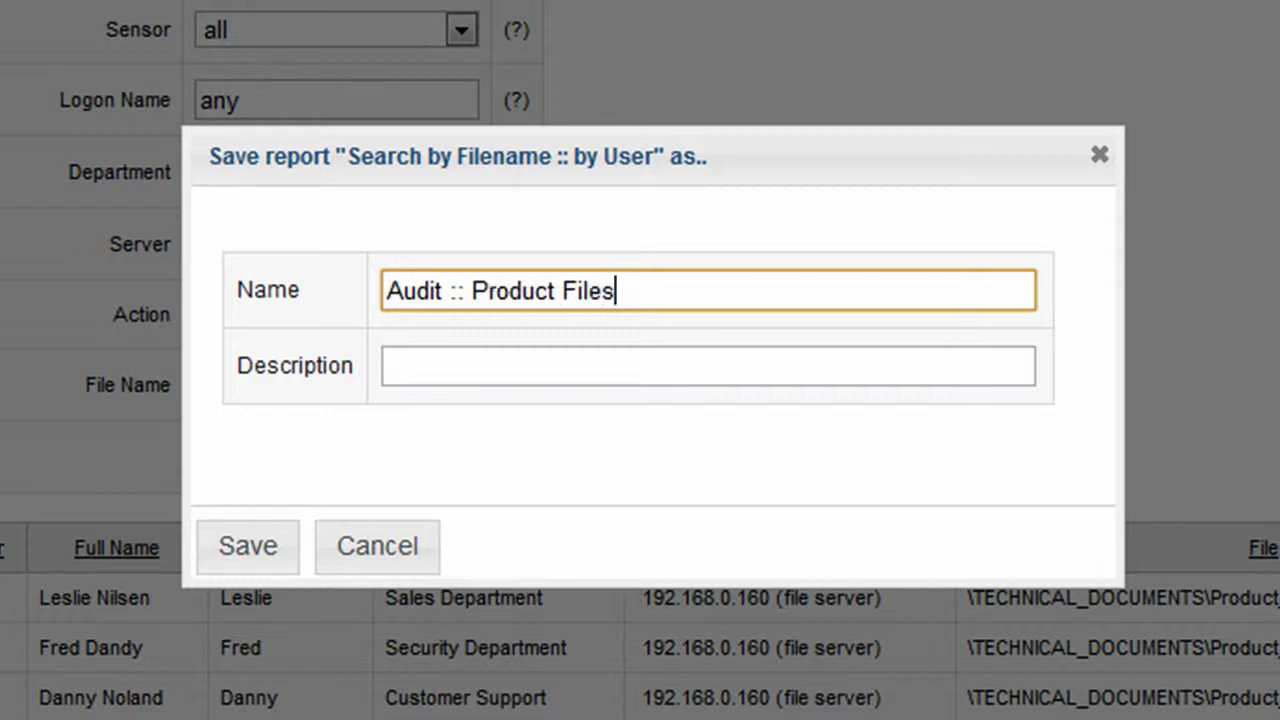
left_click(500, 366)
type("Users a")
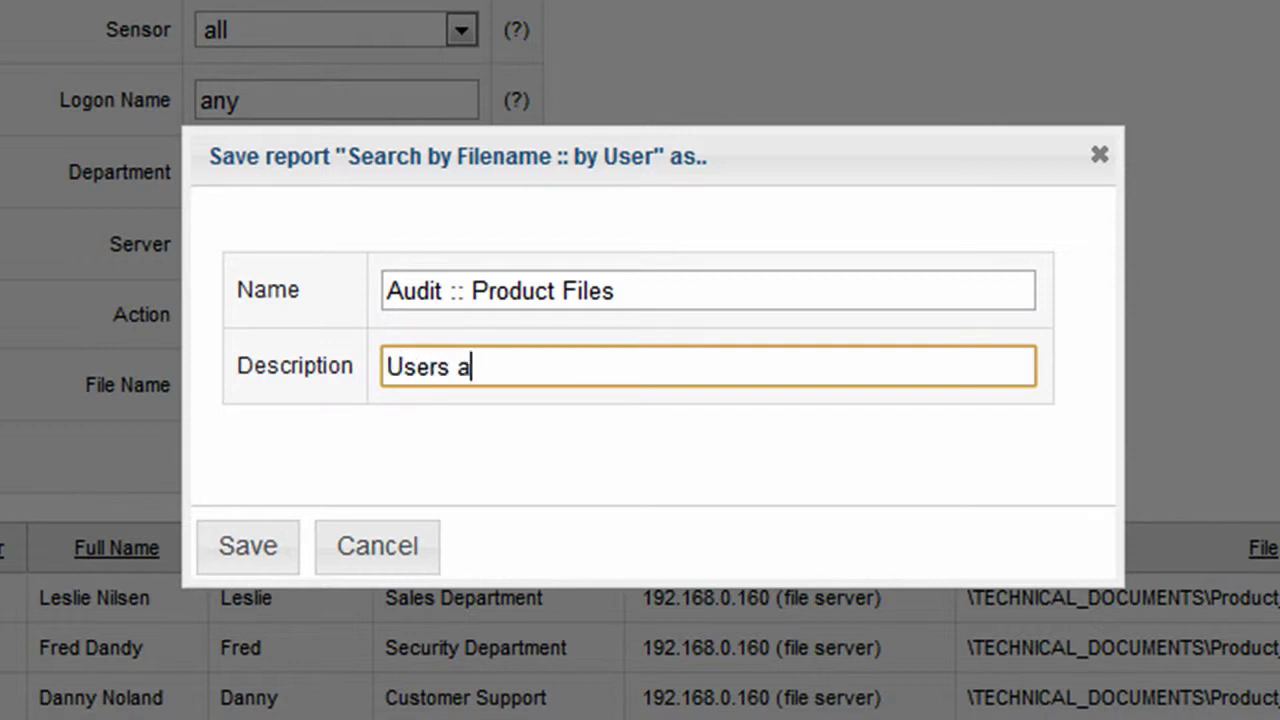
type("ccessing")
key("BackSpace")
key("BackSpace")
key("BackSpace")
key("BackSpace")
type("sing the pr")
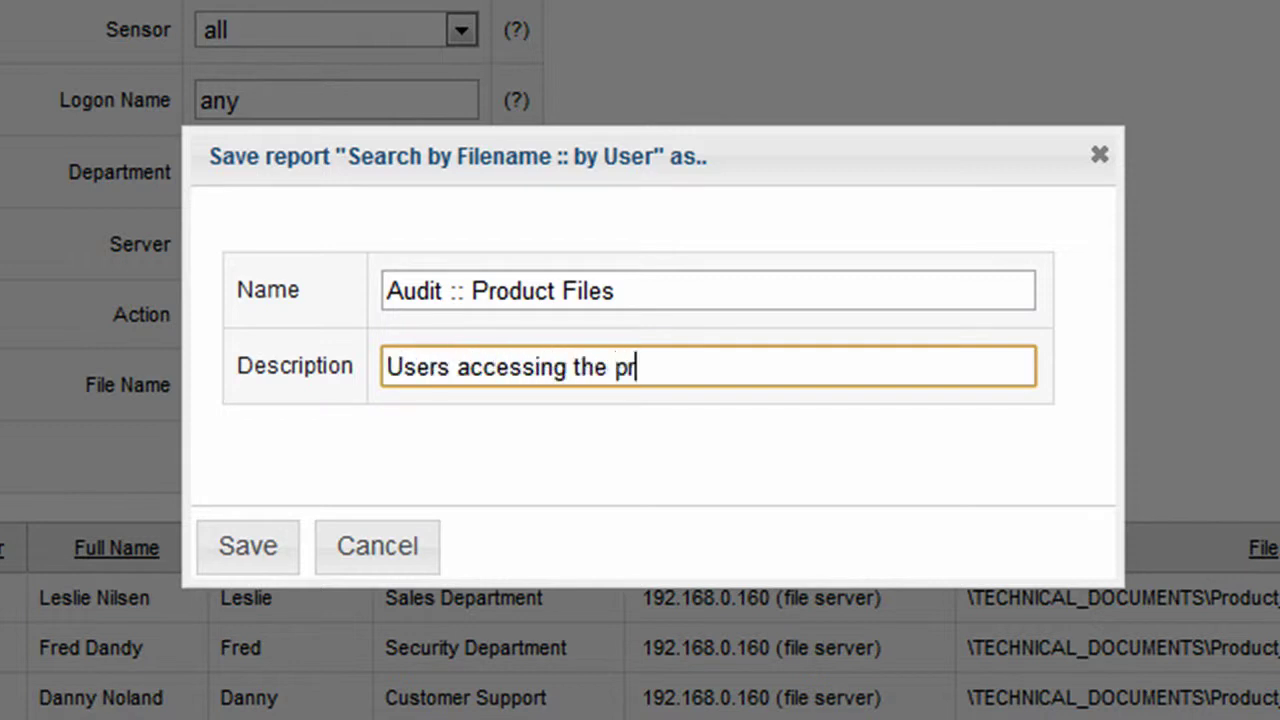
type("oduct files")
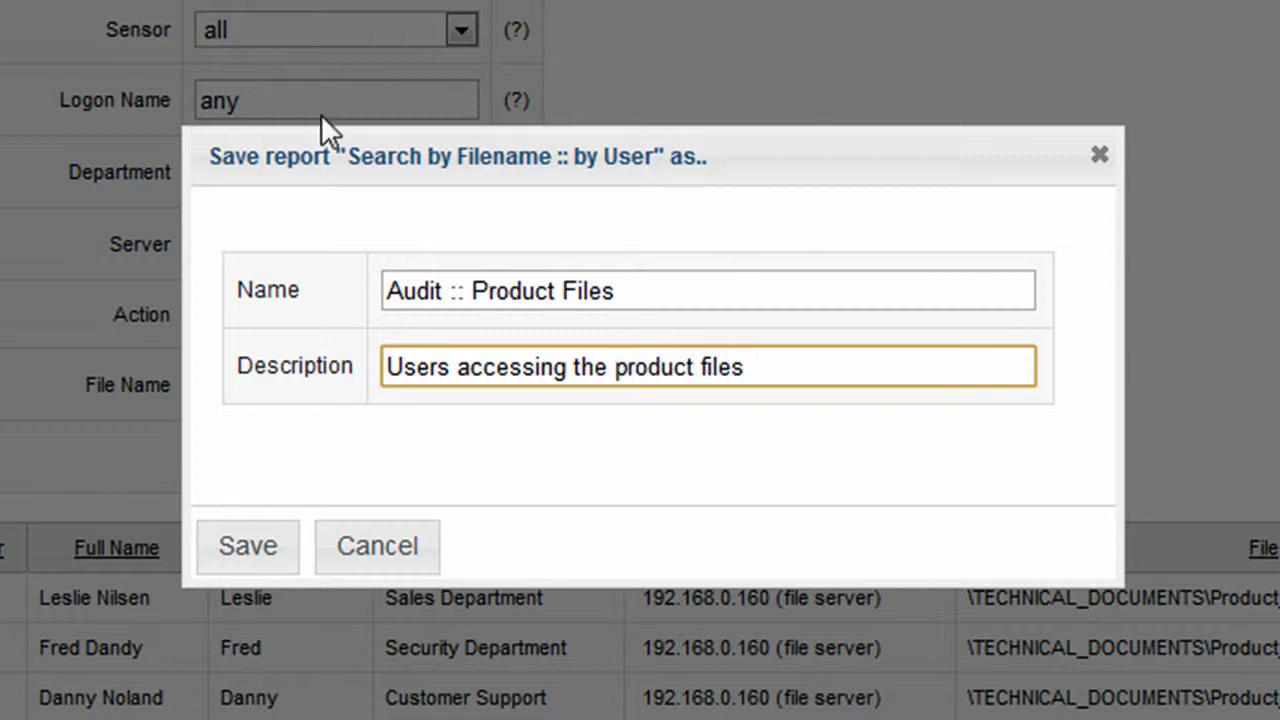
left_click(250, 550)
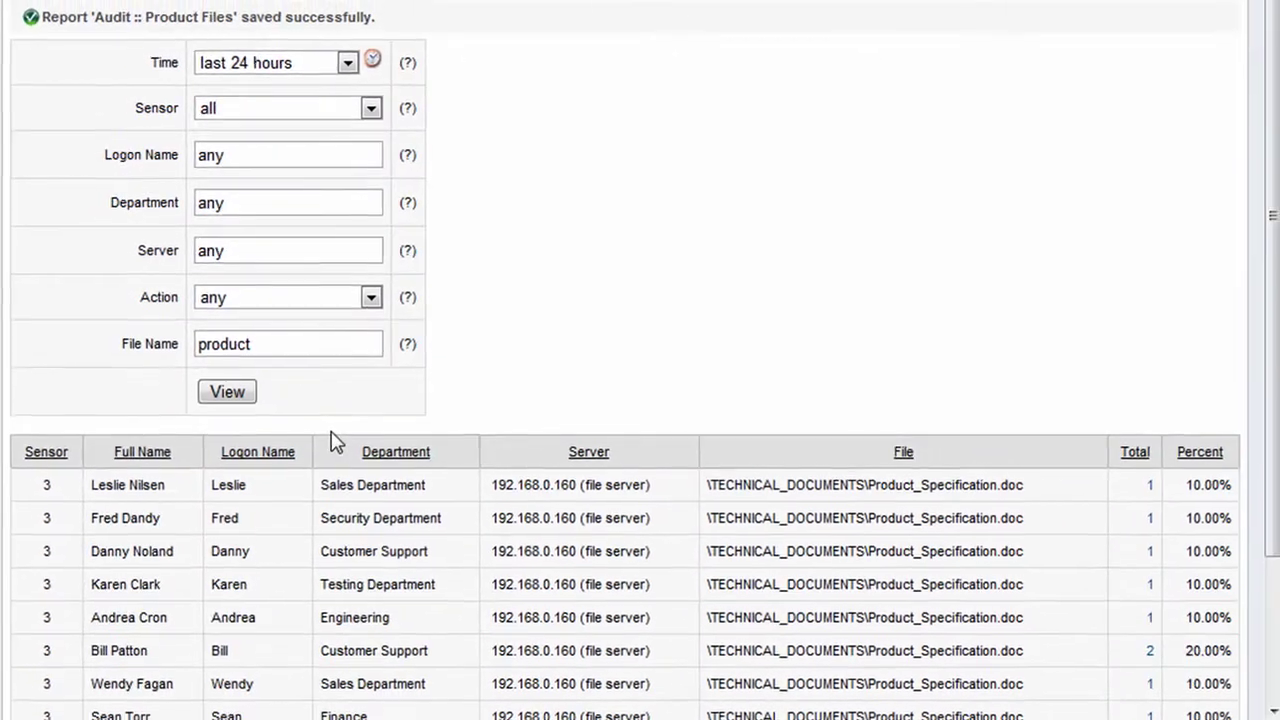
Drill into the Customer Support user's two Product_Specification.doc accesses and the file write event
scroll(308, 421, "down", 3)
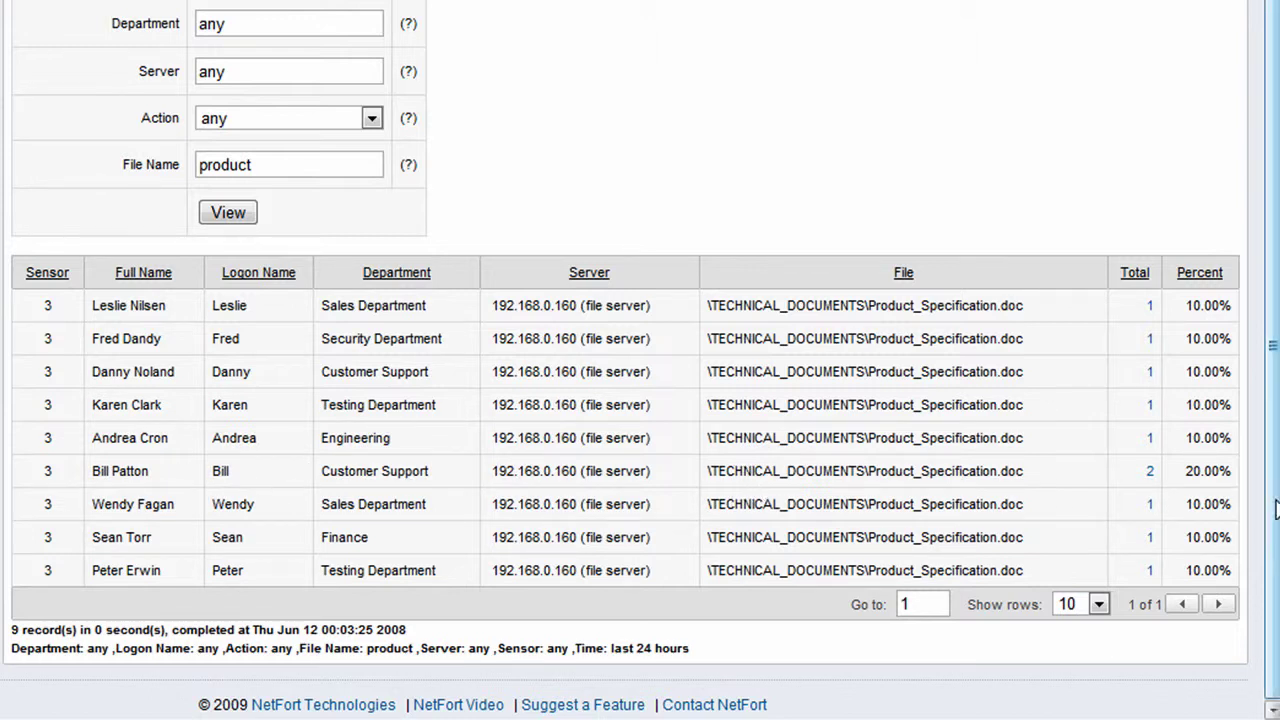
left_click(1150, 473)
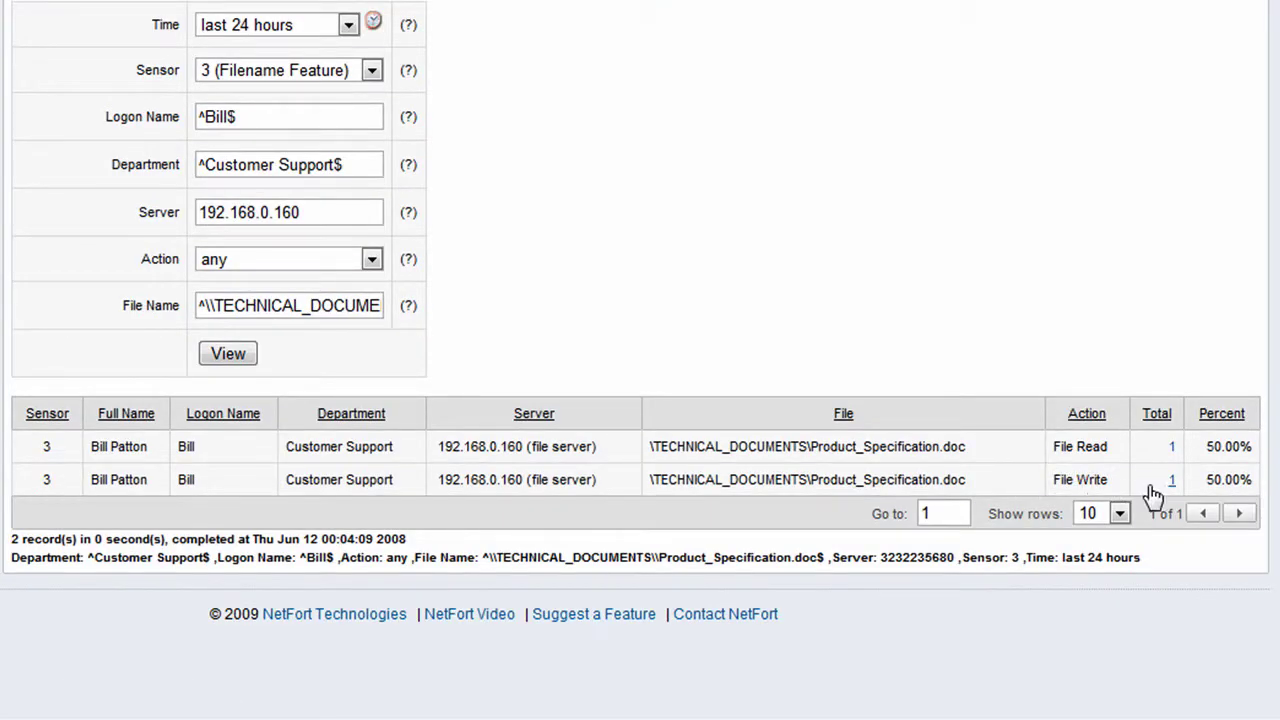
left_click(1172, 480)
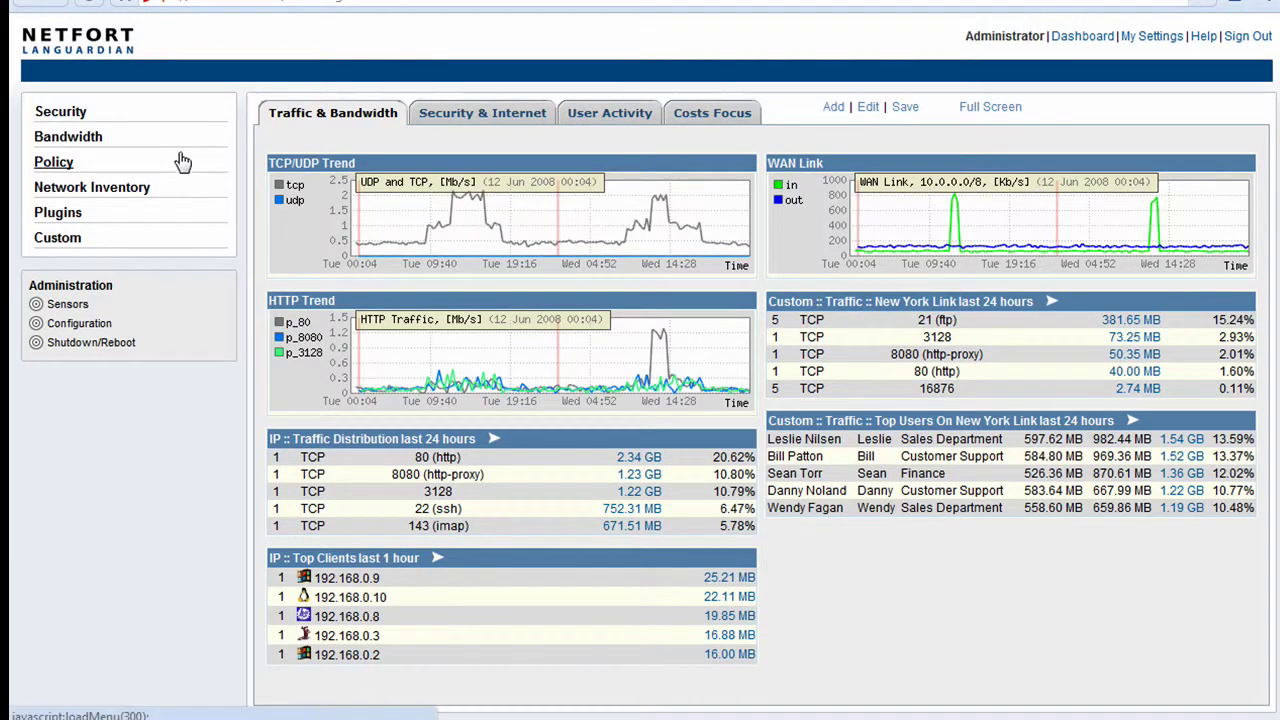
Expand the Plugins list and the Microsoft Shares reports
left_click(68, 216)
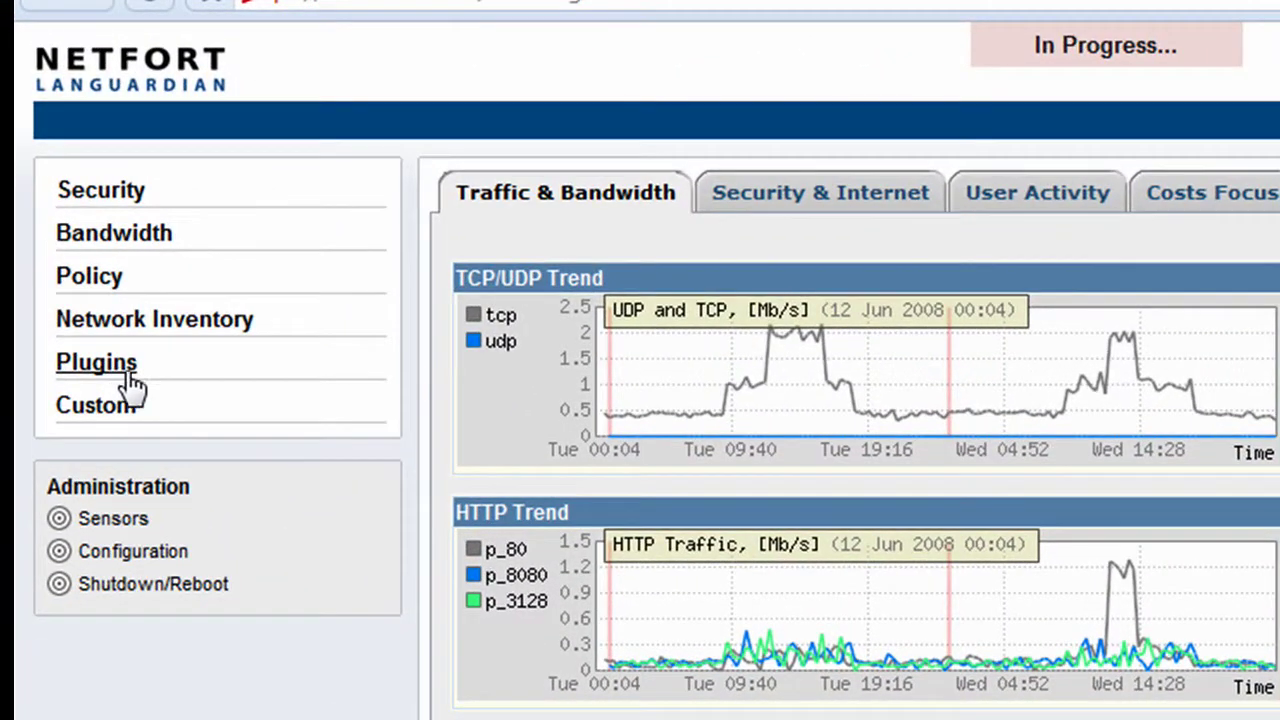
left_click(232, 533)
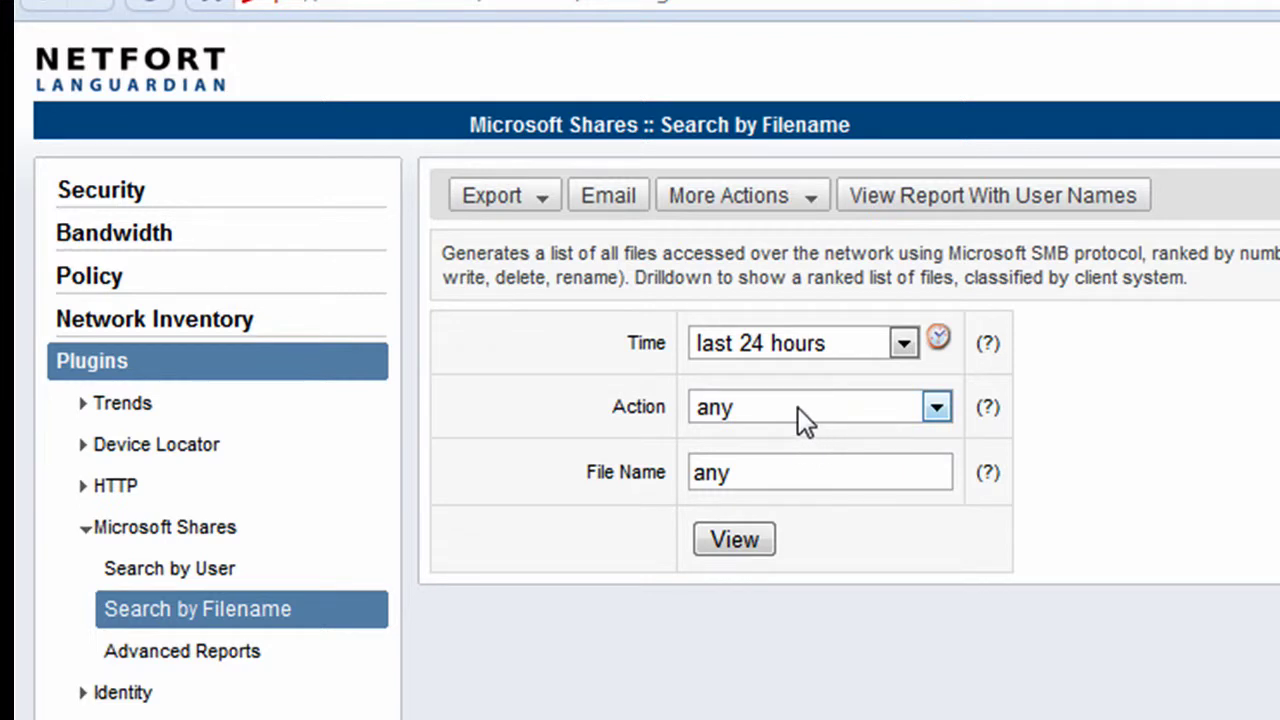
Set the Action filter to Delete and the File Name filter to sales
left_click(723, 412)
left_click(773, 638)
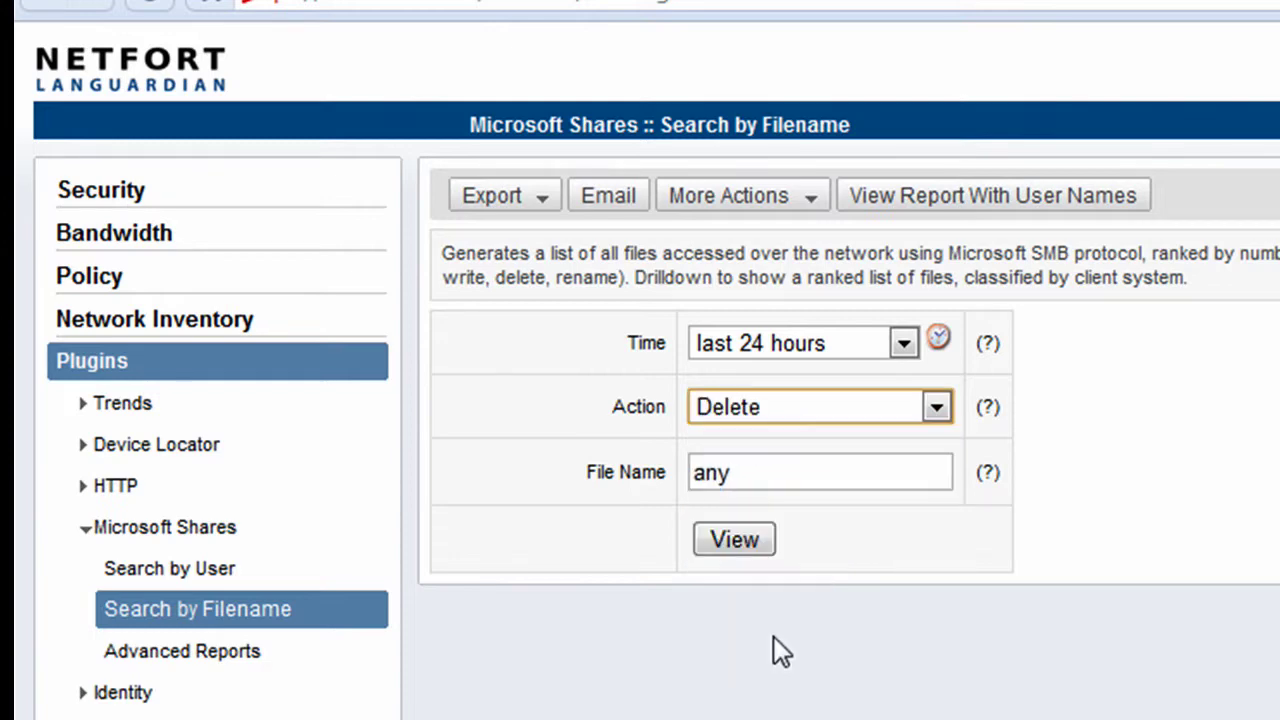
double_click(781, 488)
type("si")
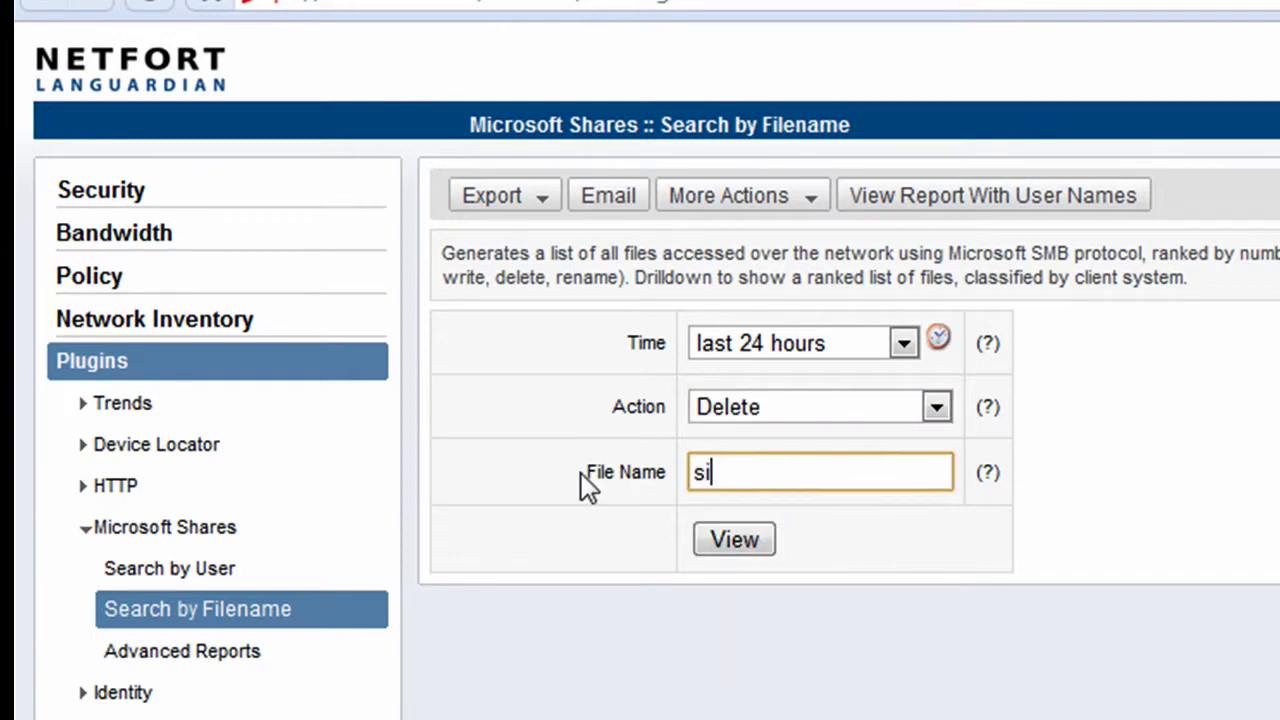
key("BackSpace")
type("ales")
Run the search and review the deleted sales files broken down by user name
left_click(753, 555)
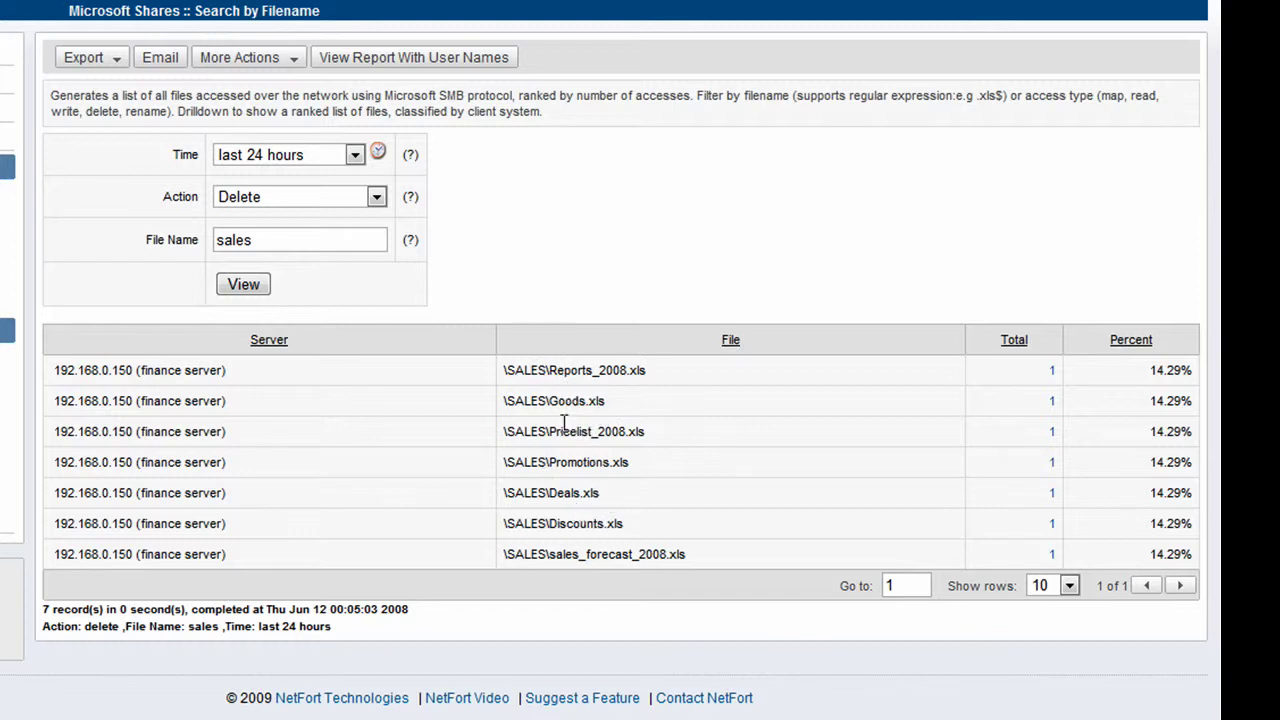
left_click(400, 62)
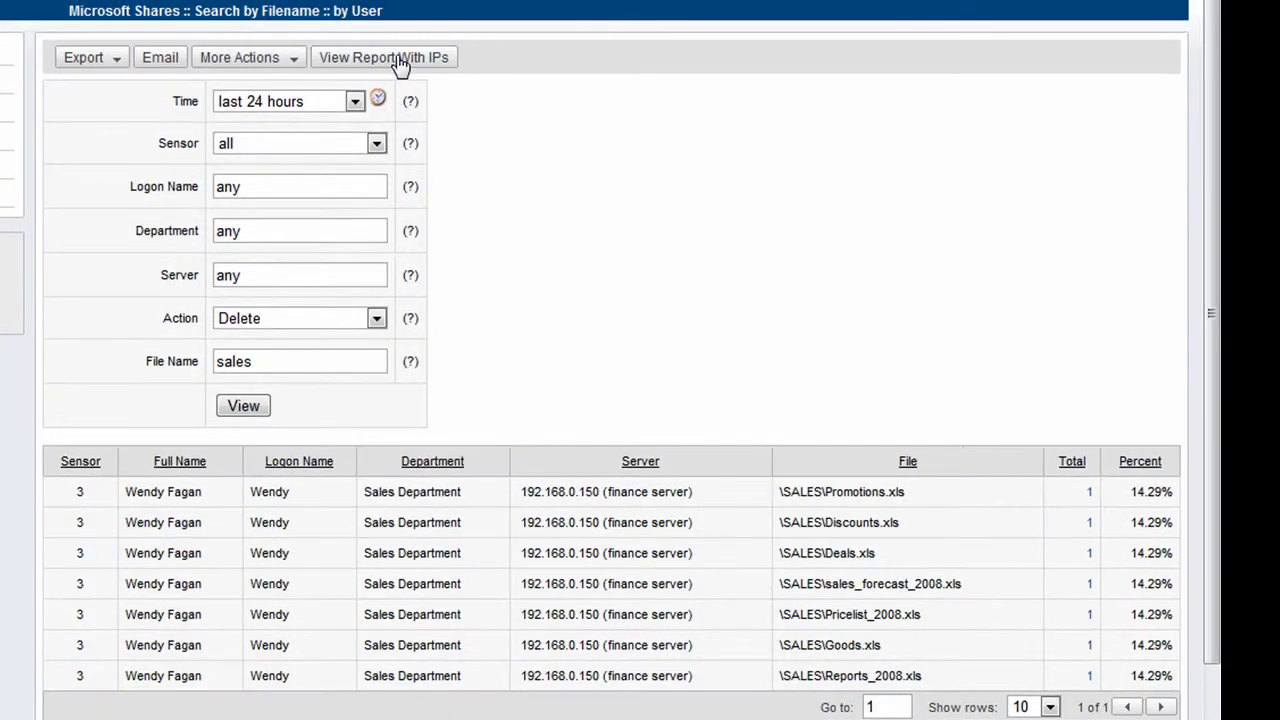
scroll(450, 180, "down", 1)
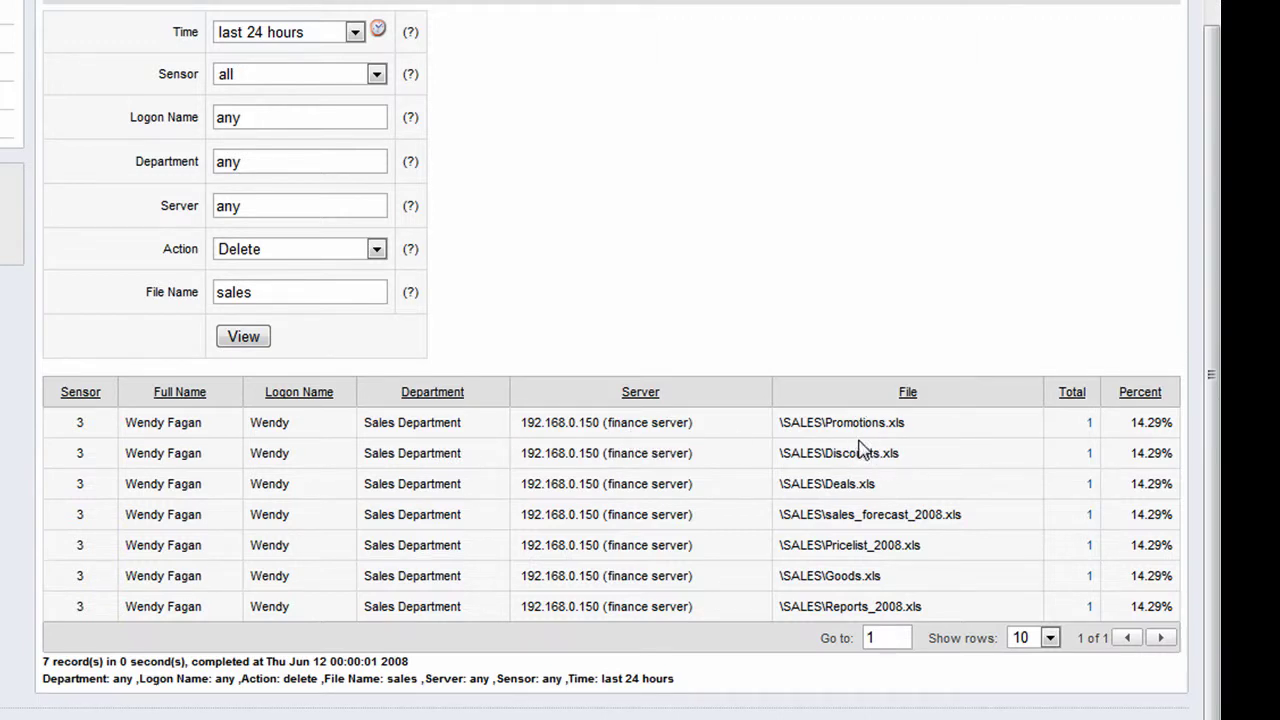
scroll(914, 600, "up", 2)
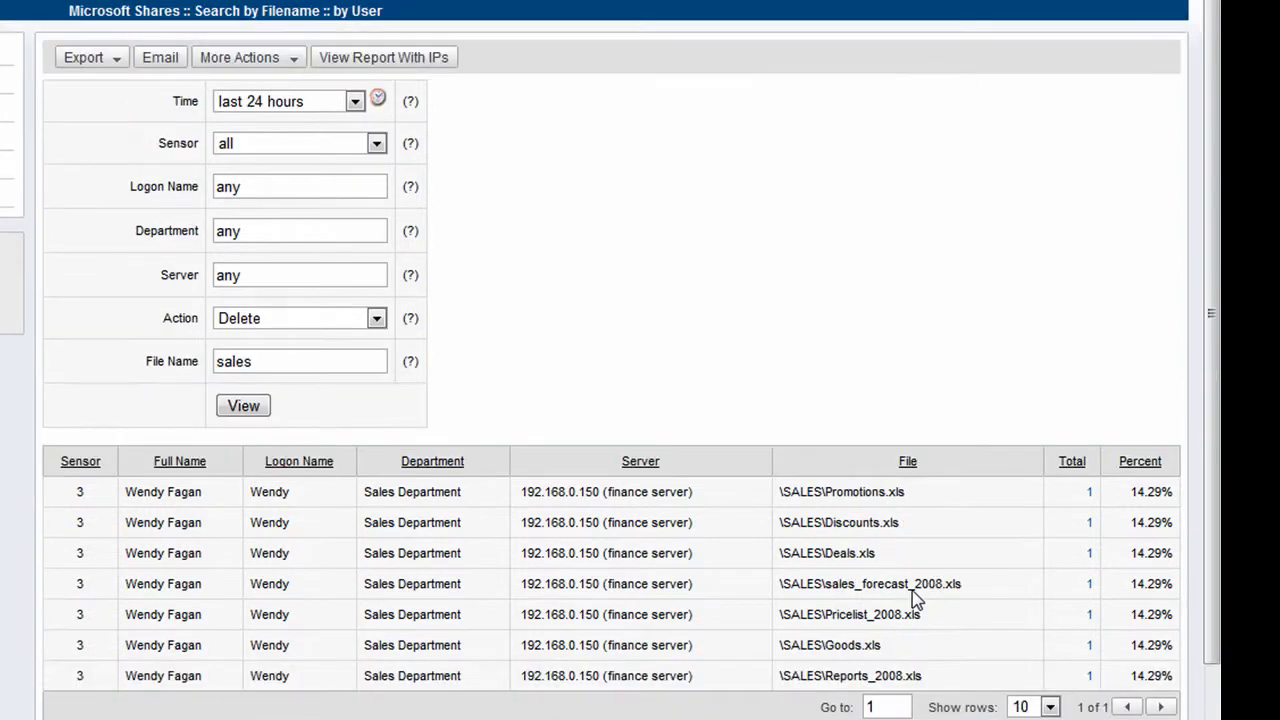
In the save dialog, name the report 'Audit :: Deleted Sales Info', described 'Users deleting sales info'
left_click(238, 62)
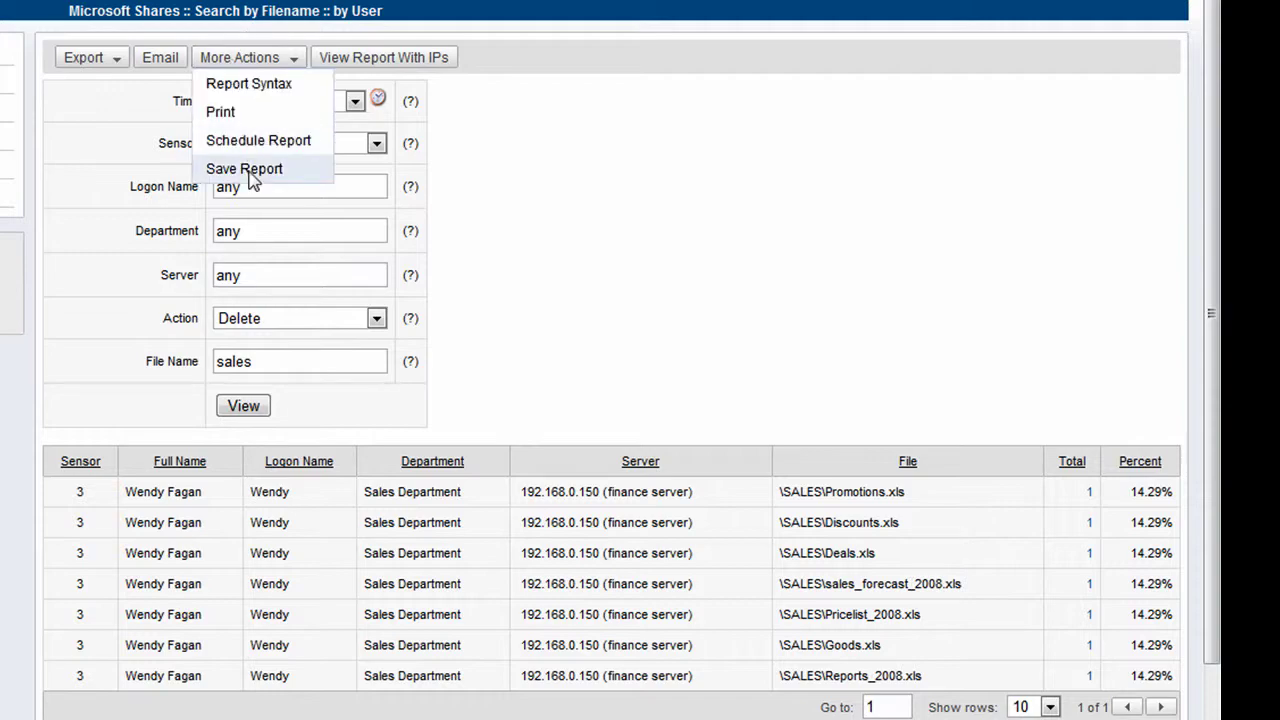
left_click(250, 169)
left_click(343, 300)
type("Audit ")
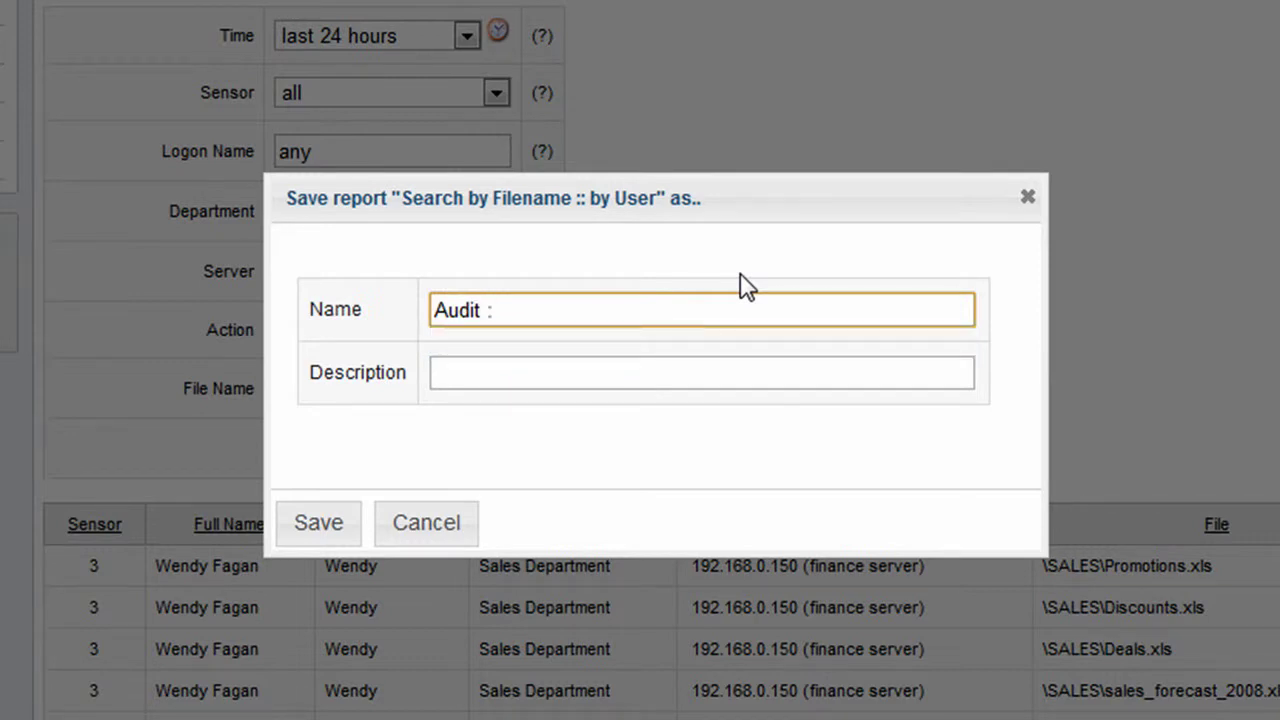
type(":: Seale")
key("BackSpace")
key("BackSpace")
key("BackSpace")
type("ales Info")
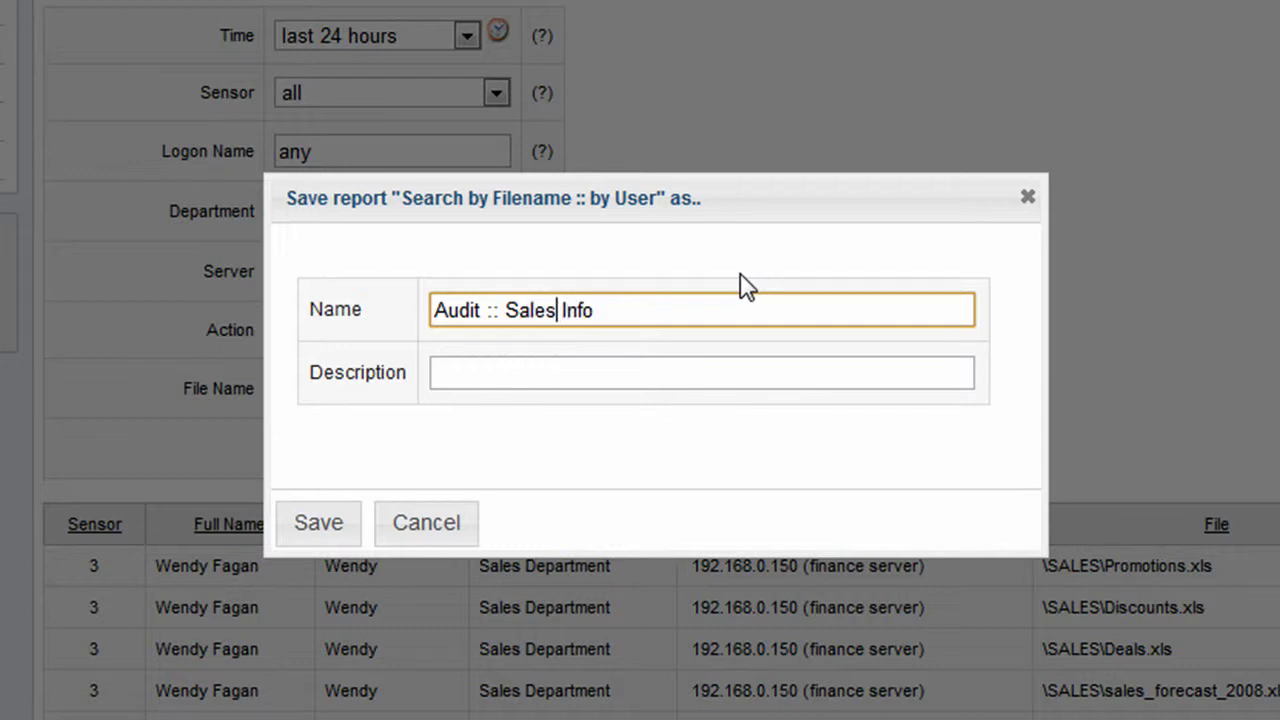
type("Deleted")
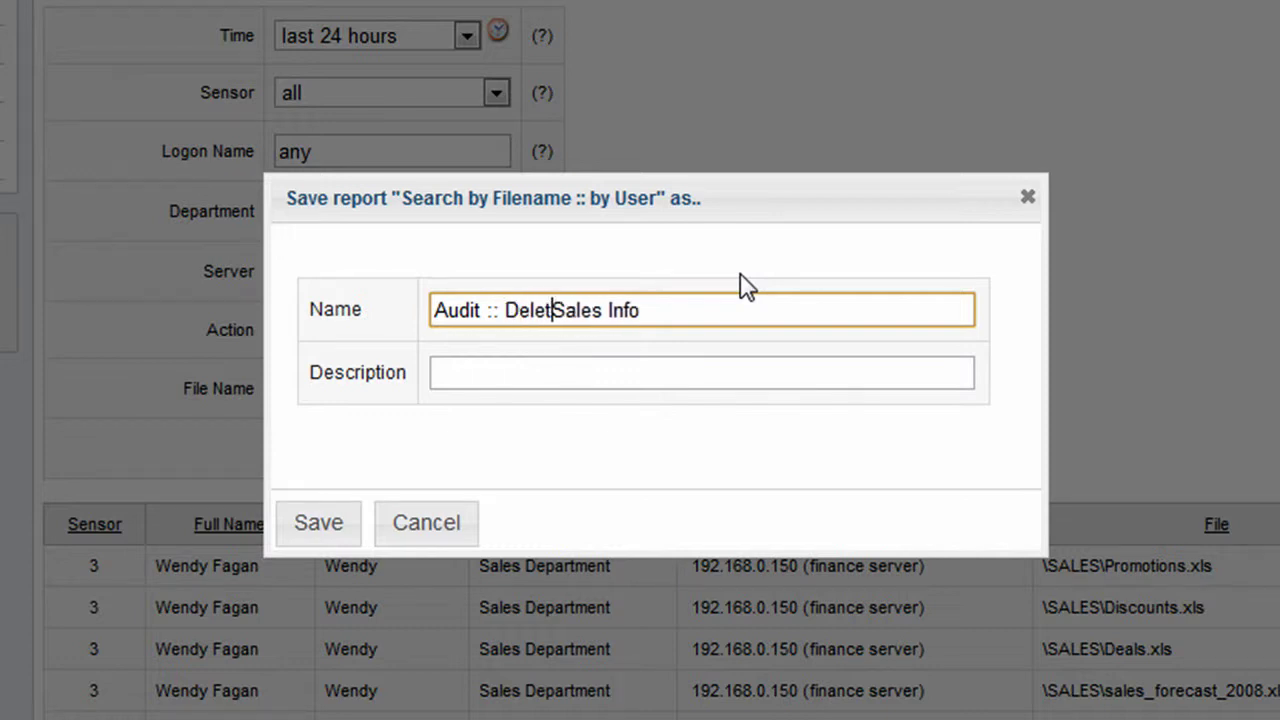
key("Tab")
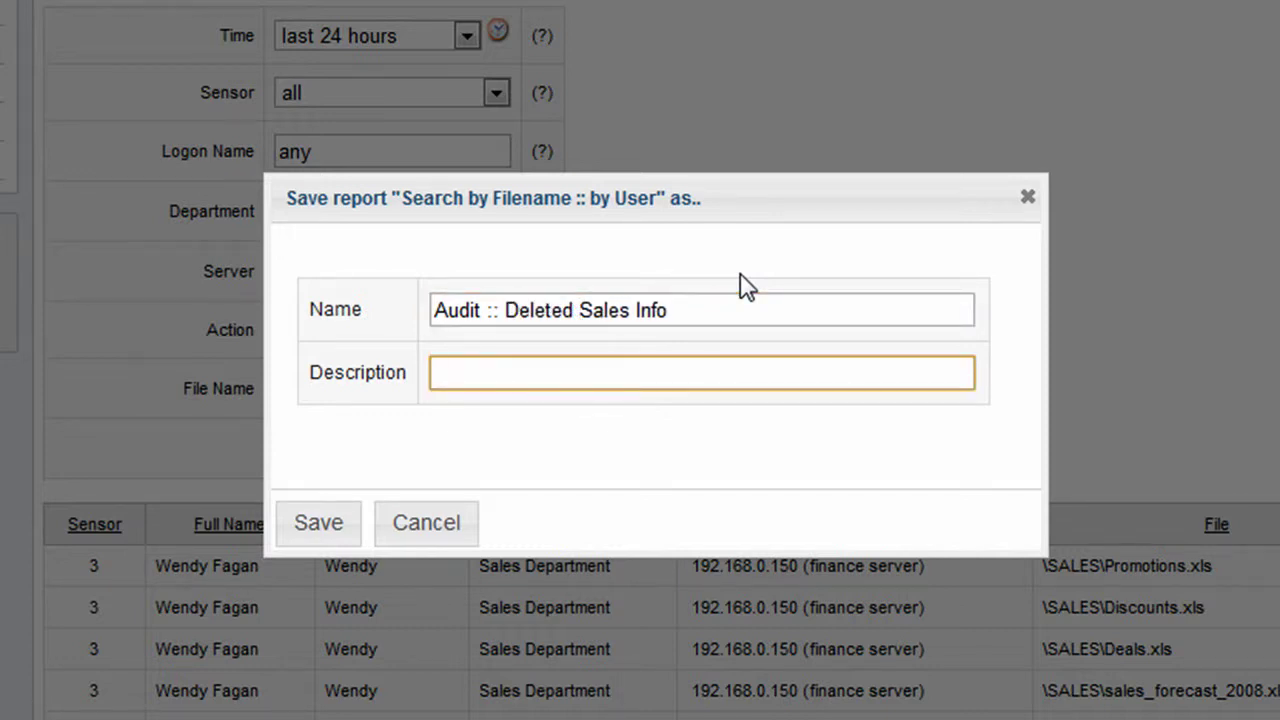
type("Users del")
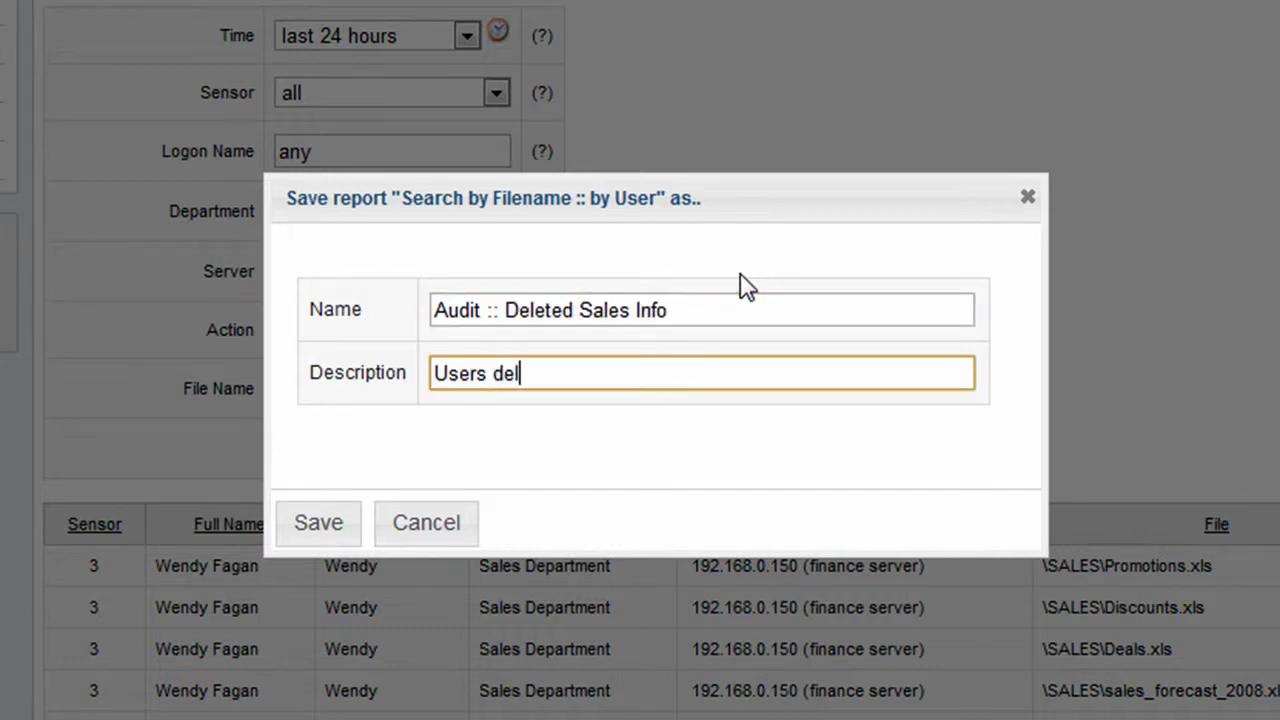
type("eting sales info")
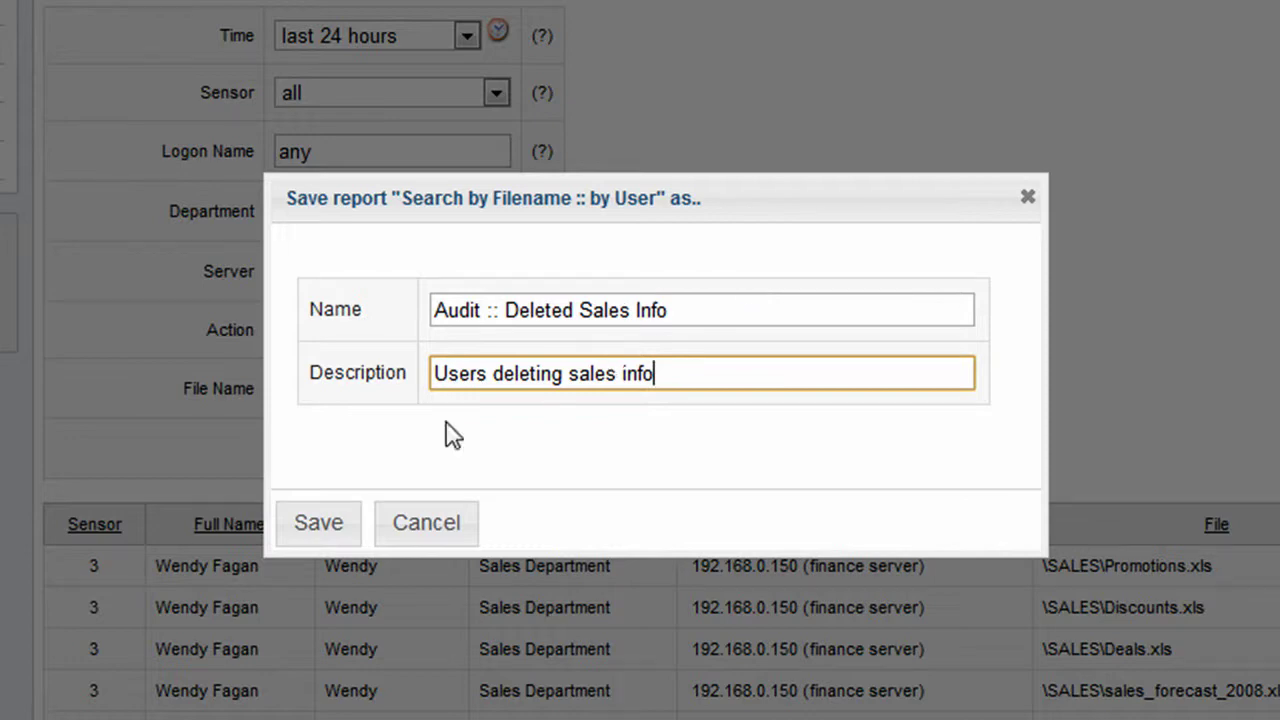
Save the report, open the Promotions.xls delete event, and copy client IP 192.168.0.6
left_click(310, 527)
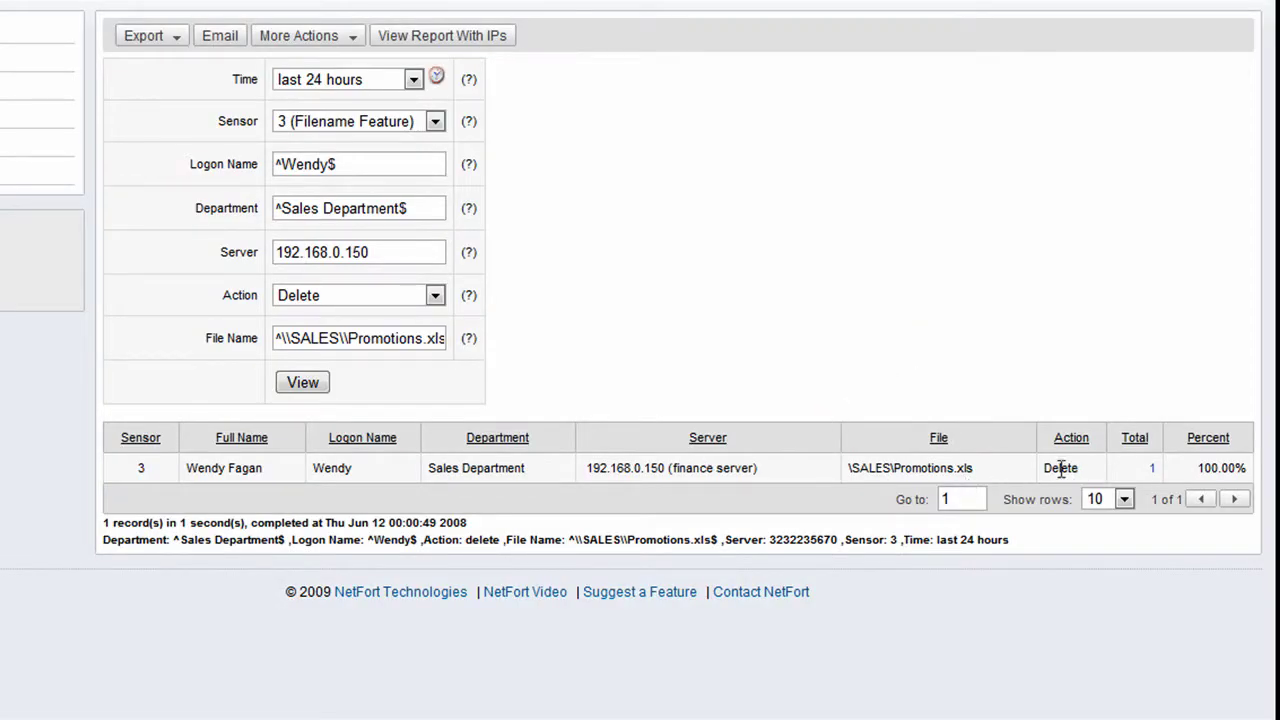
left_click(1118, 470)
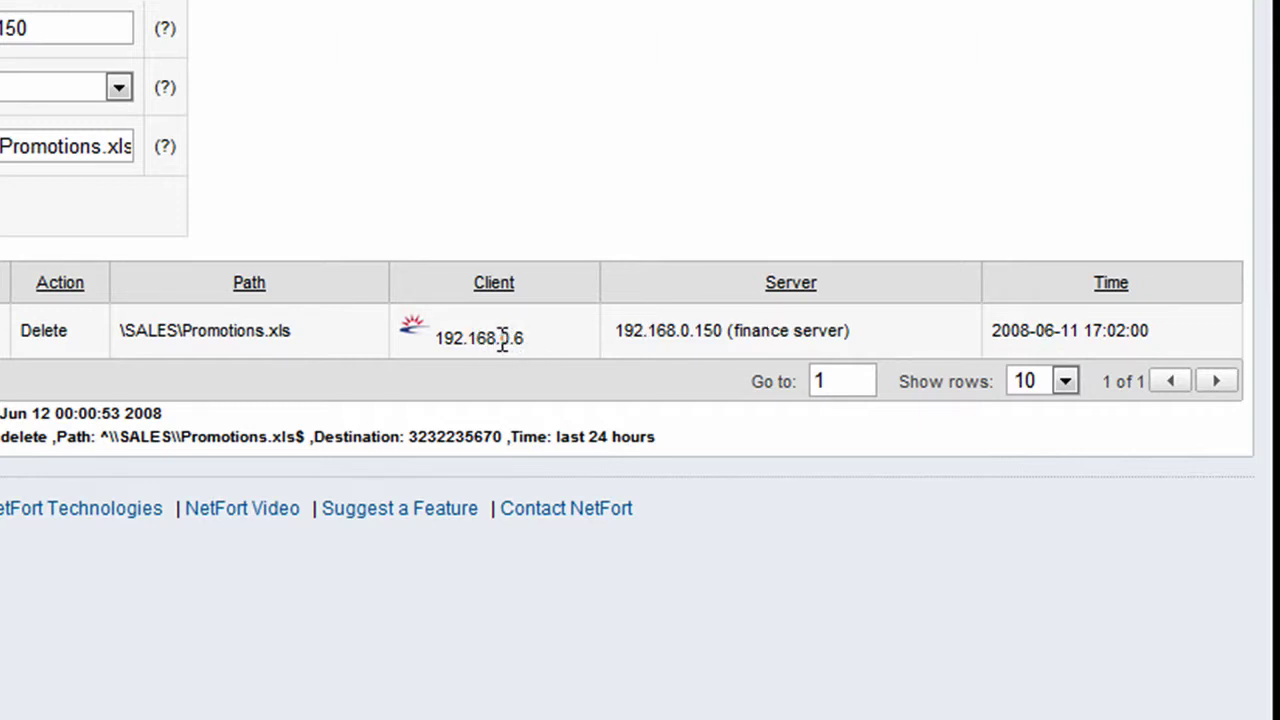
left_click_drag(535, 343, 439, 345)
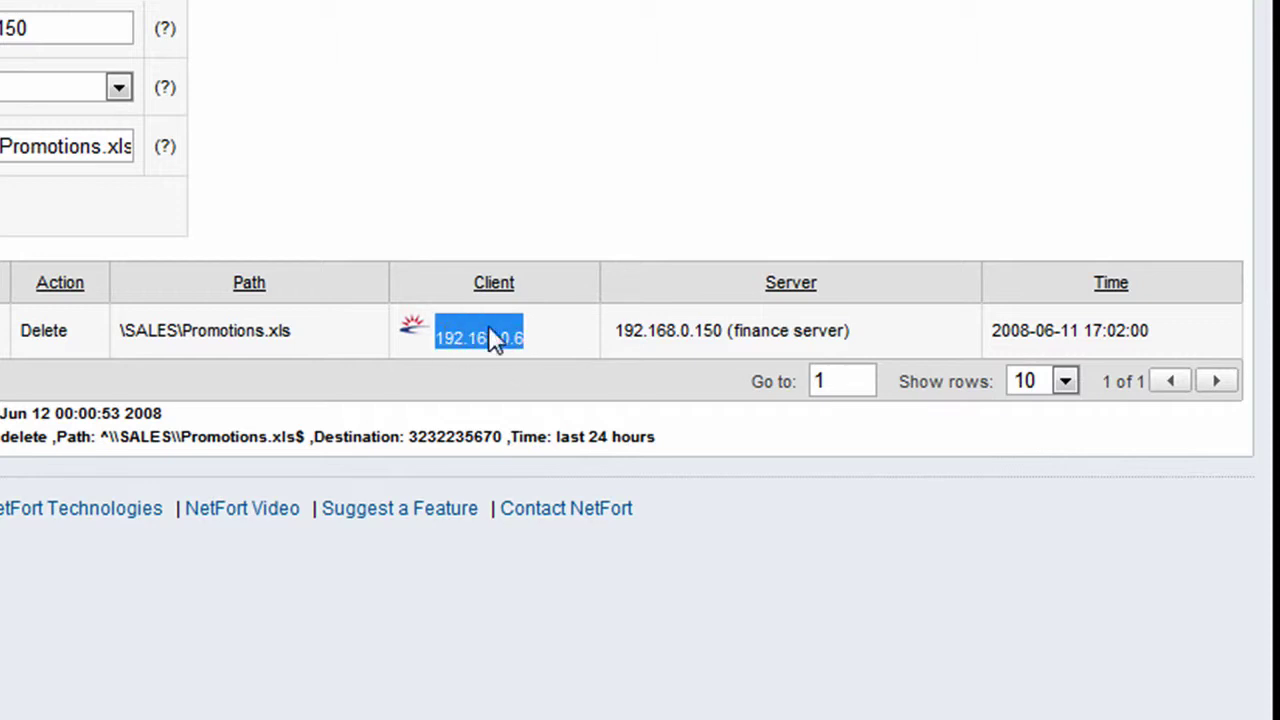
left_click(541, 341)
left_click_drag(435, 340, 527, 338)
right_click(501, 350)
left_click(580, 364)
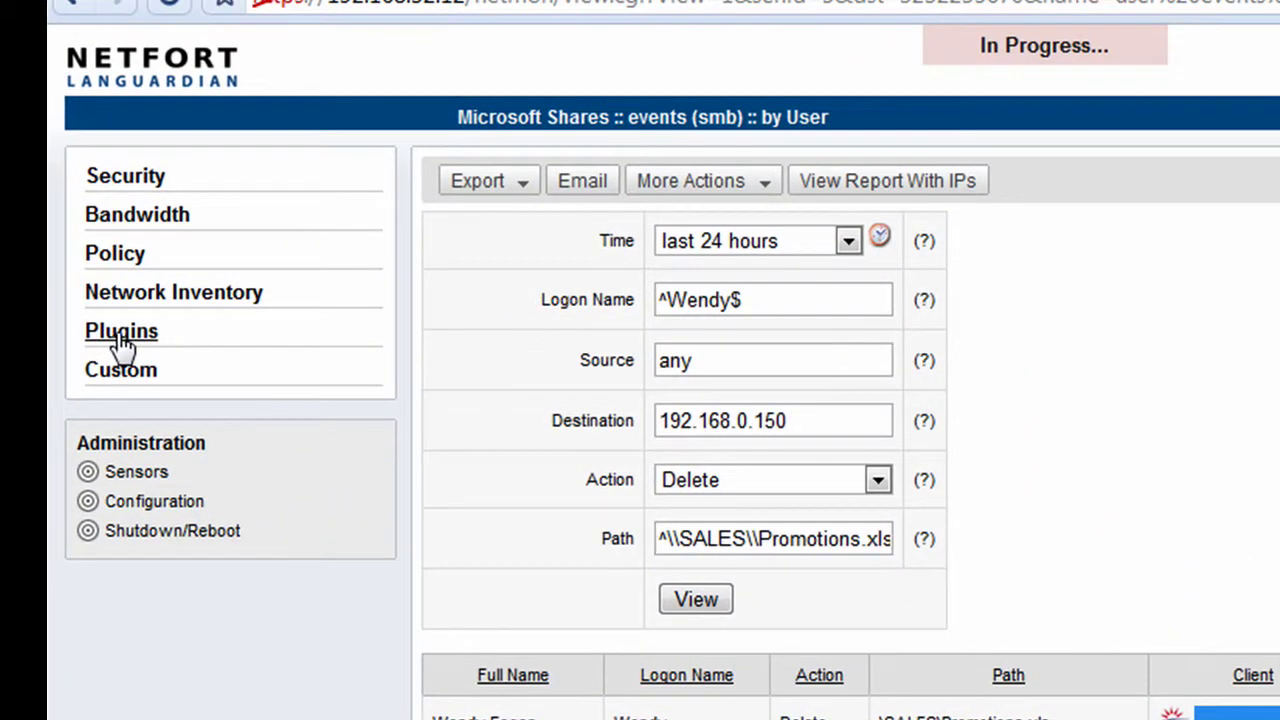
left_click(120, 335)
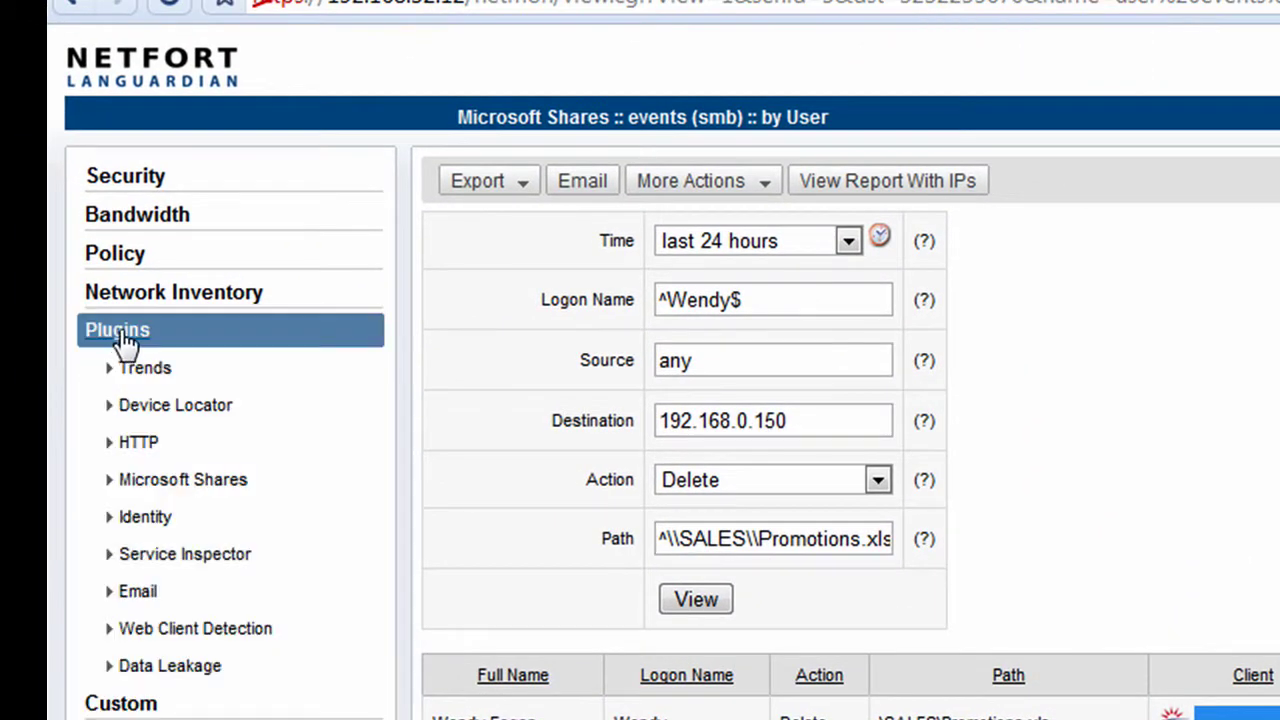
Locate the device at 192.168.0.6 with Device Locator by pasting its IP
left_click(195, 410)
right_click(606, 292)
left_click(718, 462)
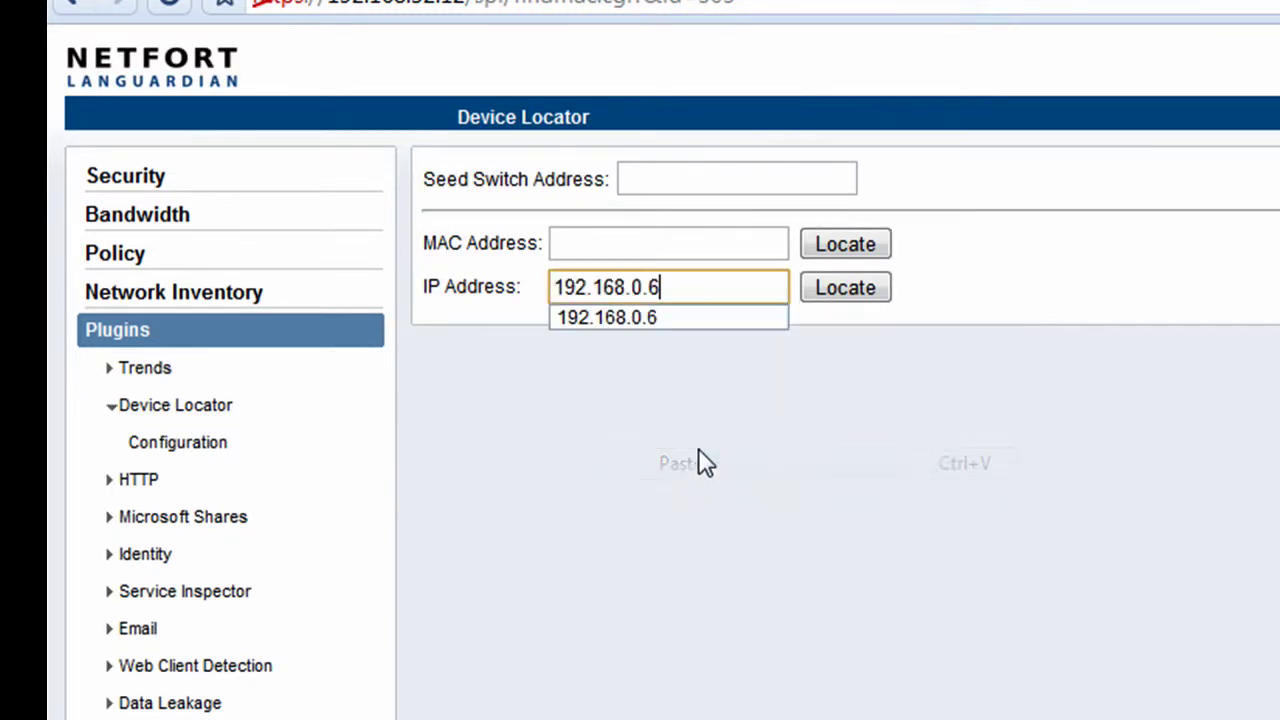
left_click(884, 290)
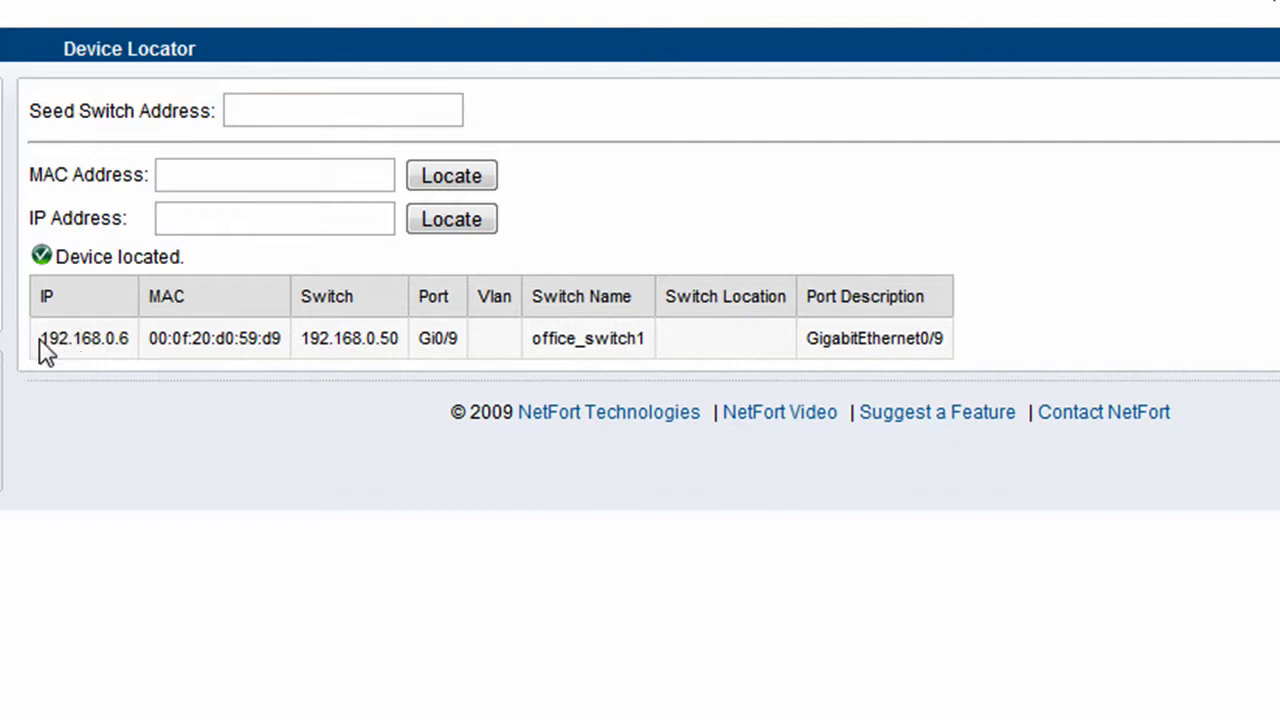
Review the result: switch 192.168.0.50 (office_switch1), port Gi0/9
left_click_drag(42, 345, 303, 343)
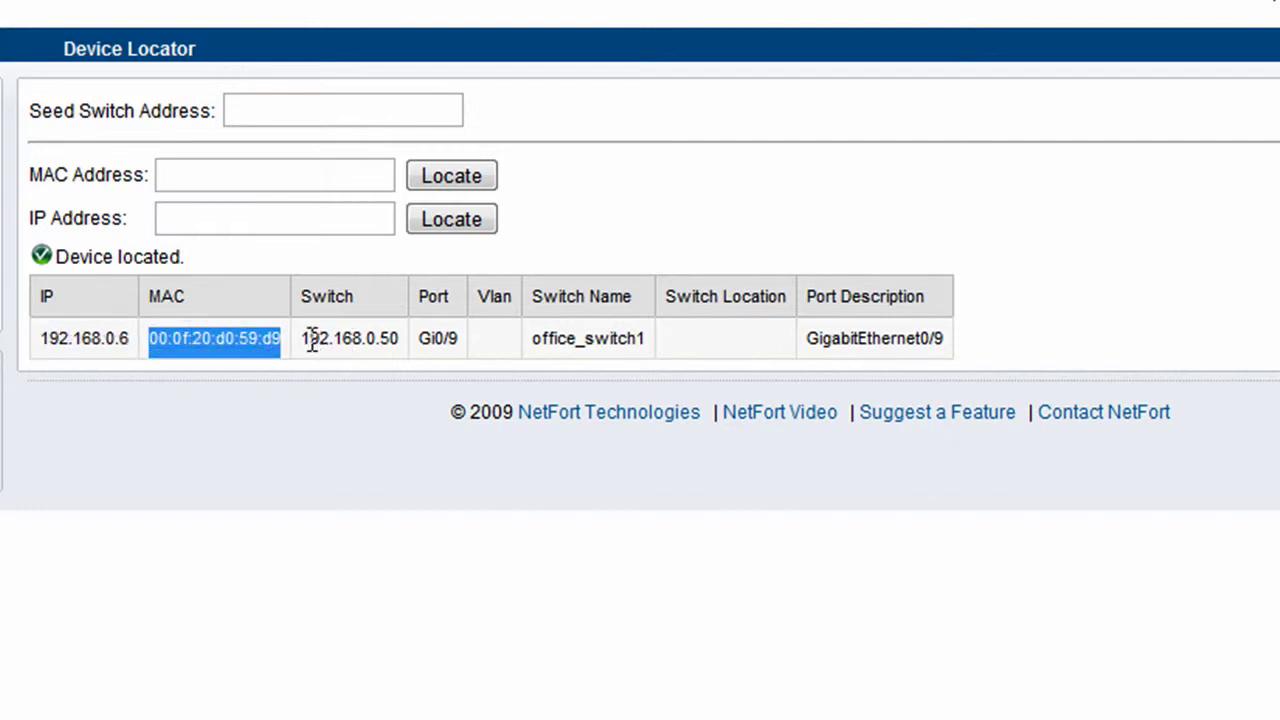
left_click_drag(391, 334, 314, 334)
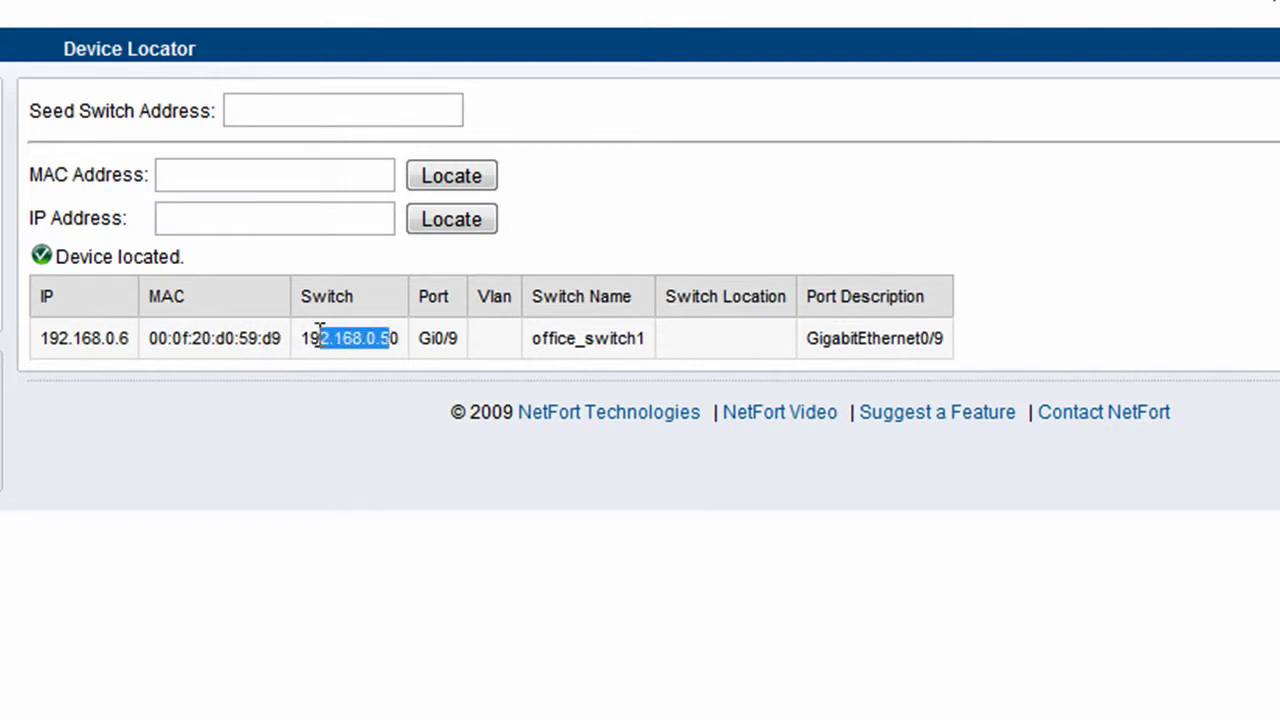
left_click(300, 350)
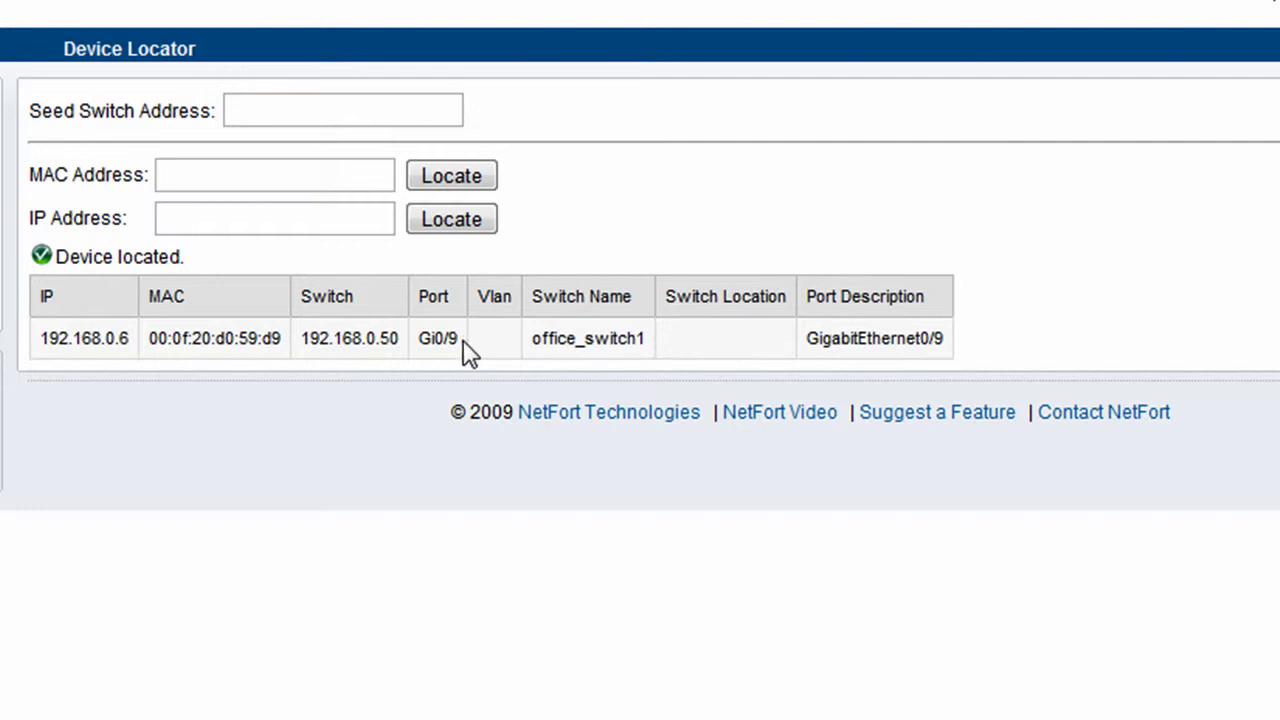
left_click_drag(462, 345, 408, 340)
left_click(498, 338)
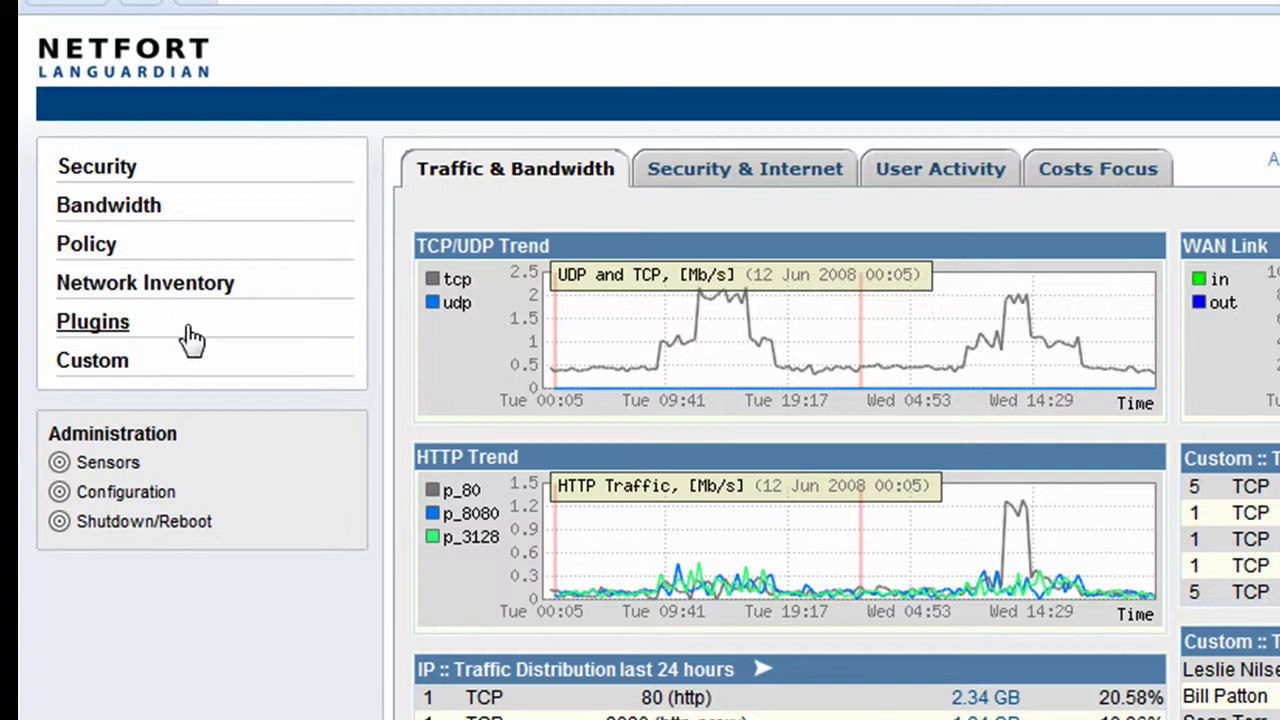
Open Microsoft Shares Search by Filename and set the File Name filter to .mp3
left_click(112, 336)
left_click(112, 433)
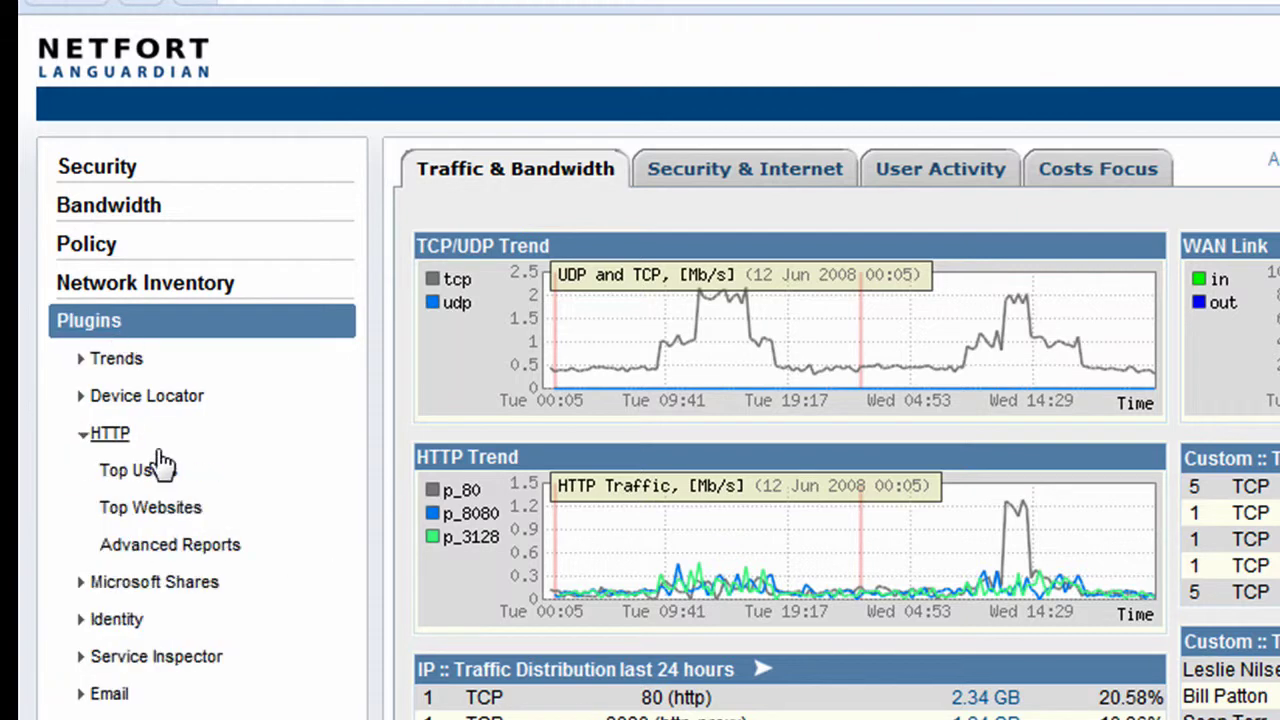
left_click(183, 582)
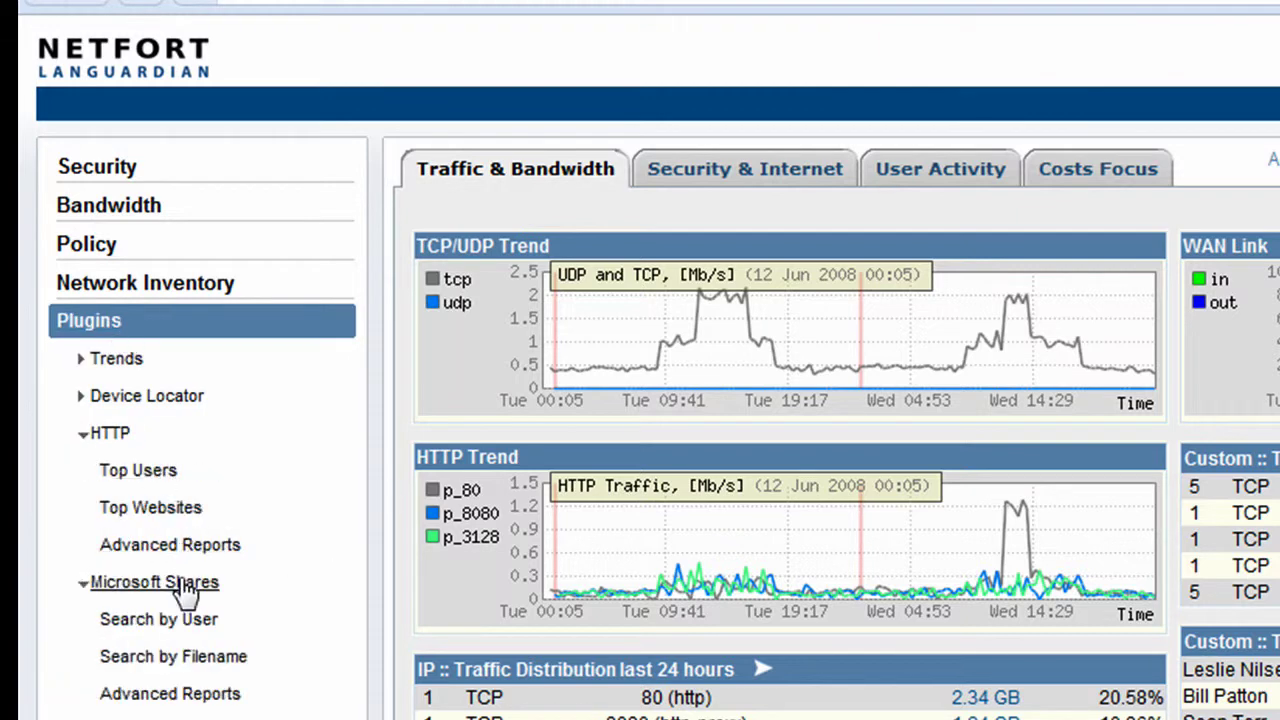
left_click(234, 664)
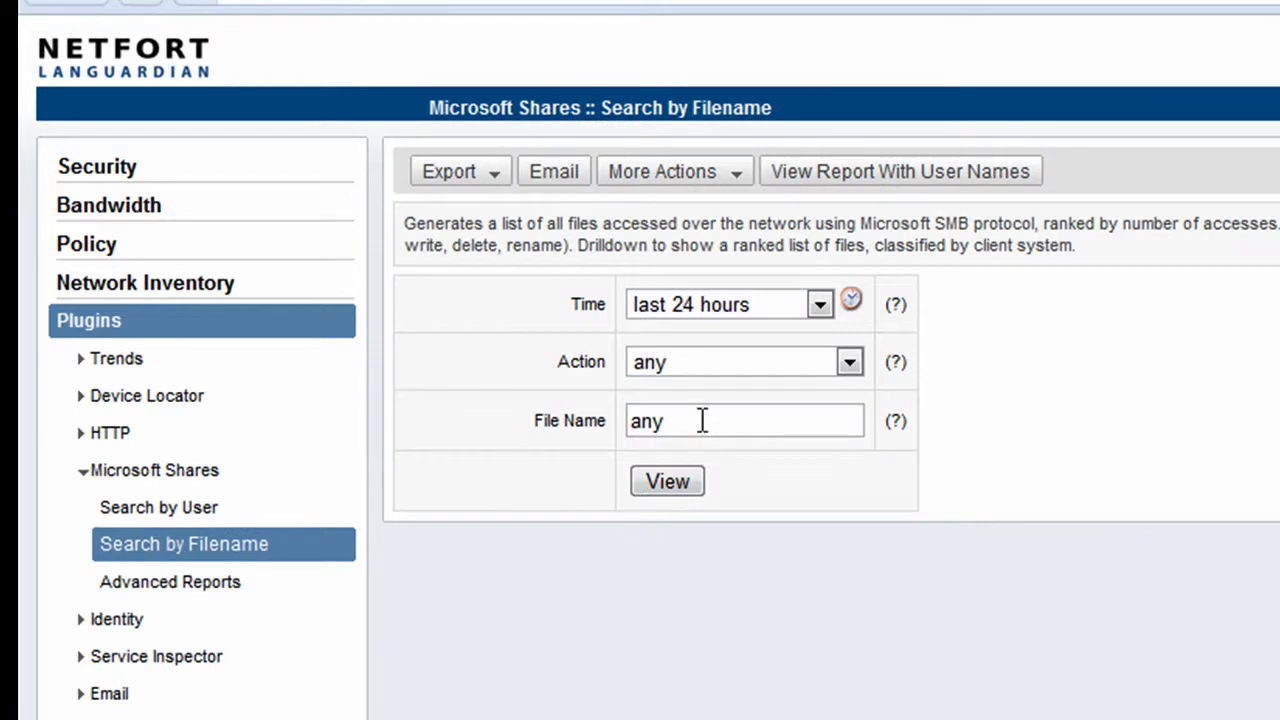
double_click(700, 420)
type(".mp3")
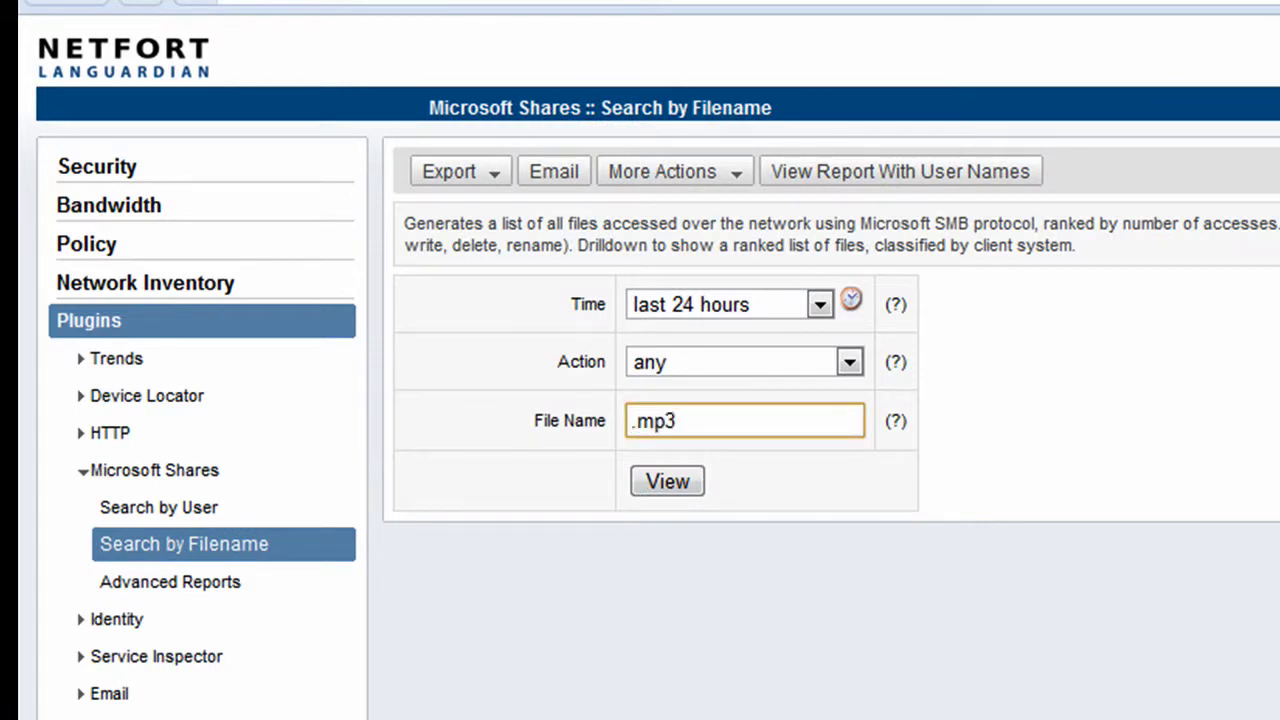
Run the search and review the MP3 file accesses broken down by user name
left_click(686, 485)
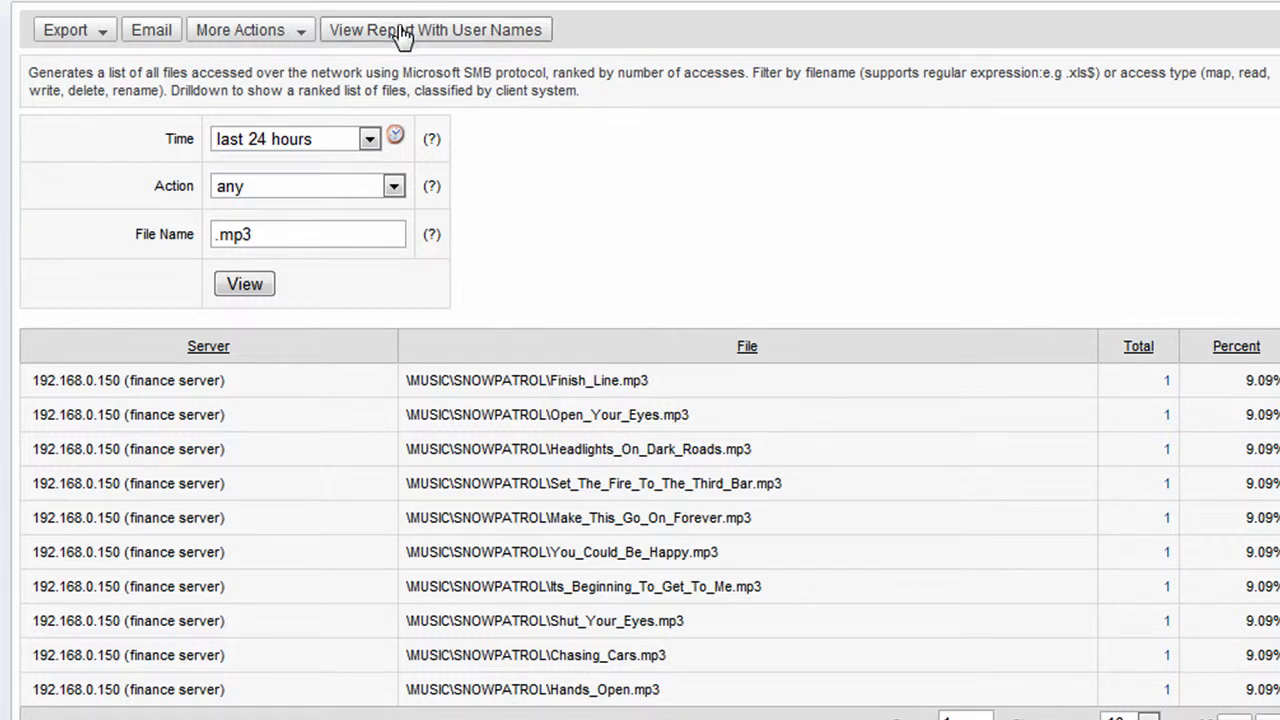
left_click(452, 36)
scroll(372, 340, "down", 2)
scroll(372, 340, "down", 1)
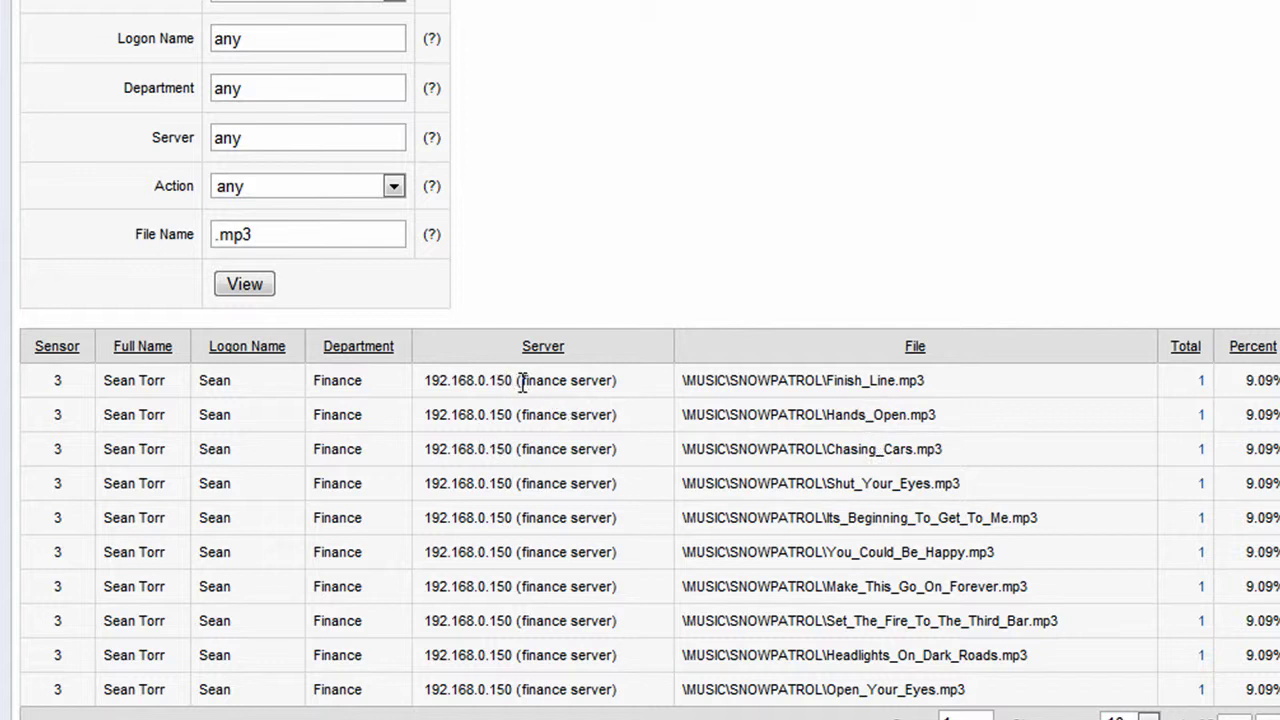
scroll(623, 417, "up", 4)
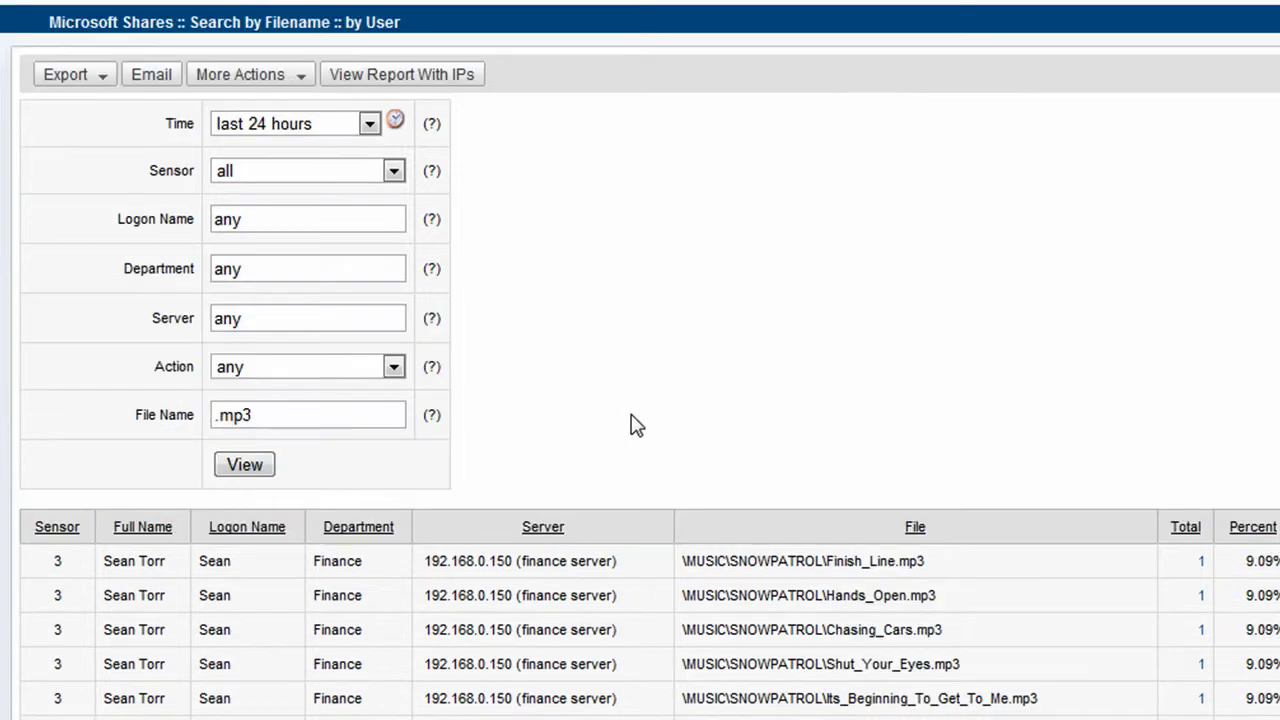
Save the MP3 report as 'Audit :: MP3 Files' with the description 'Users sharing'
left_click(244, 76)
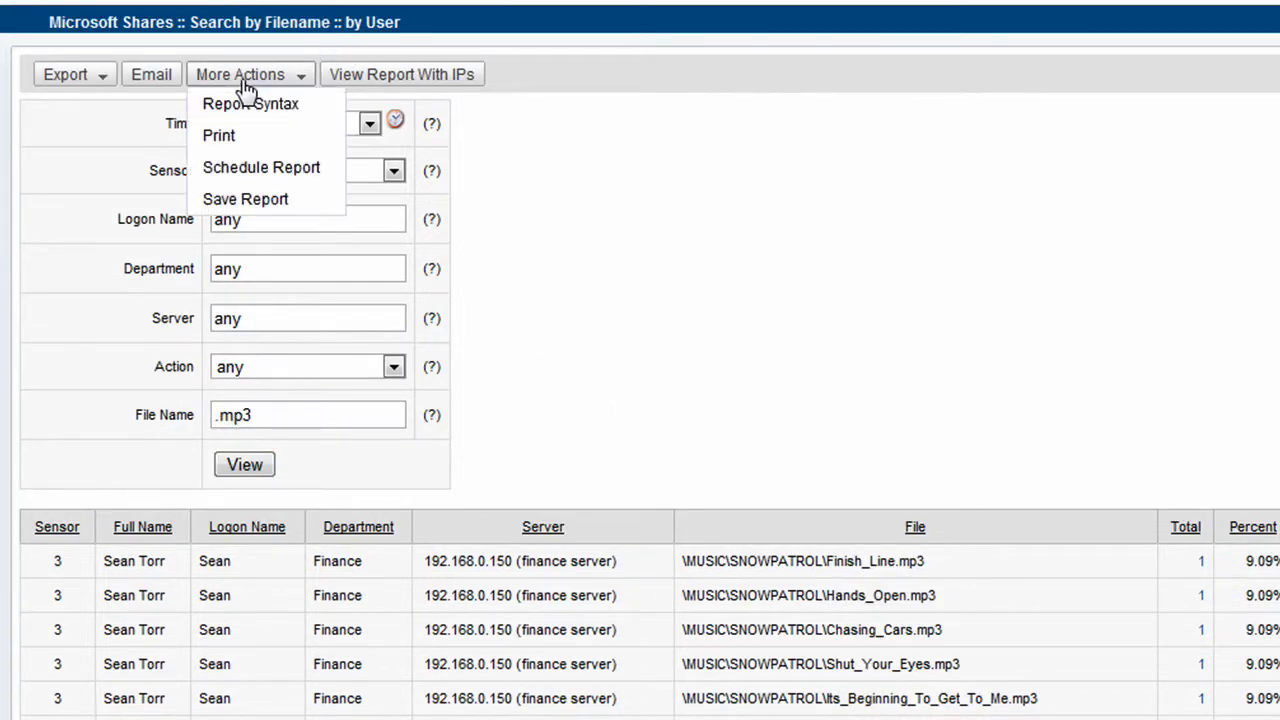
left_click(255, 199)
left_click(450, 345)
type("Audit :: MP3 Fil")
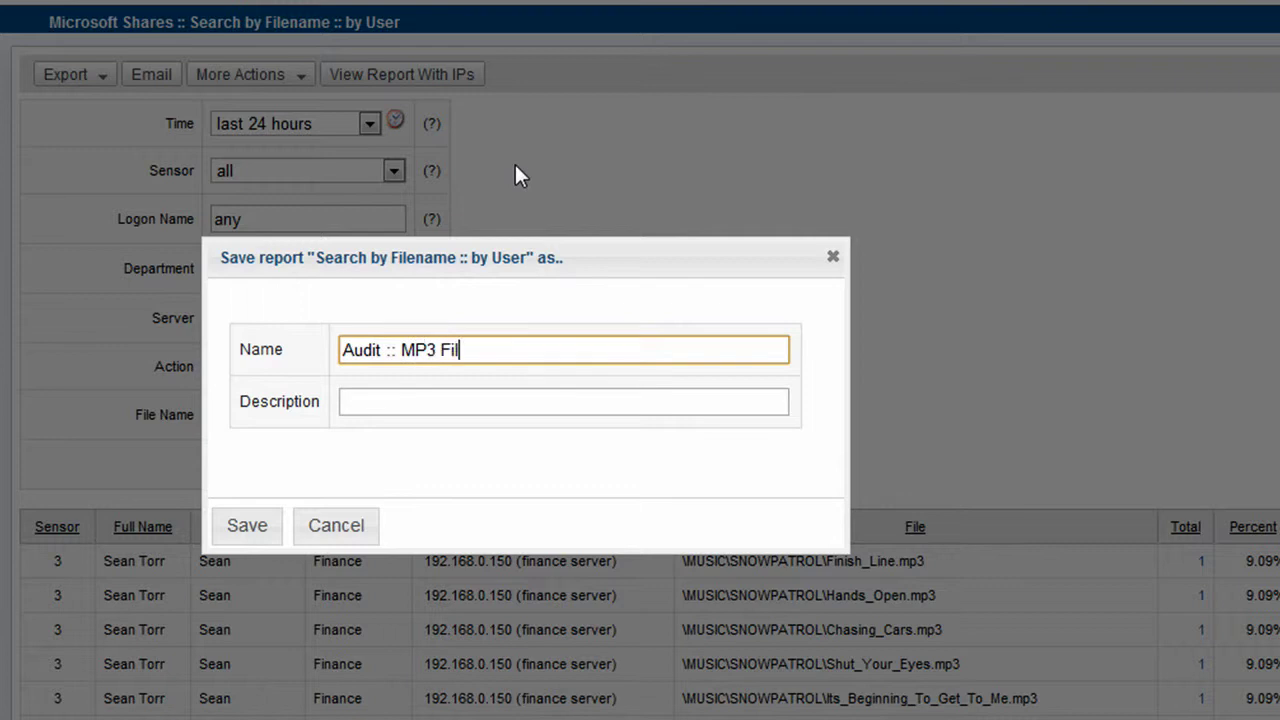
type("es")
key("Tab")
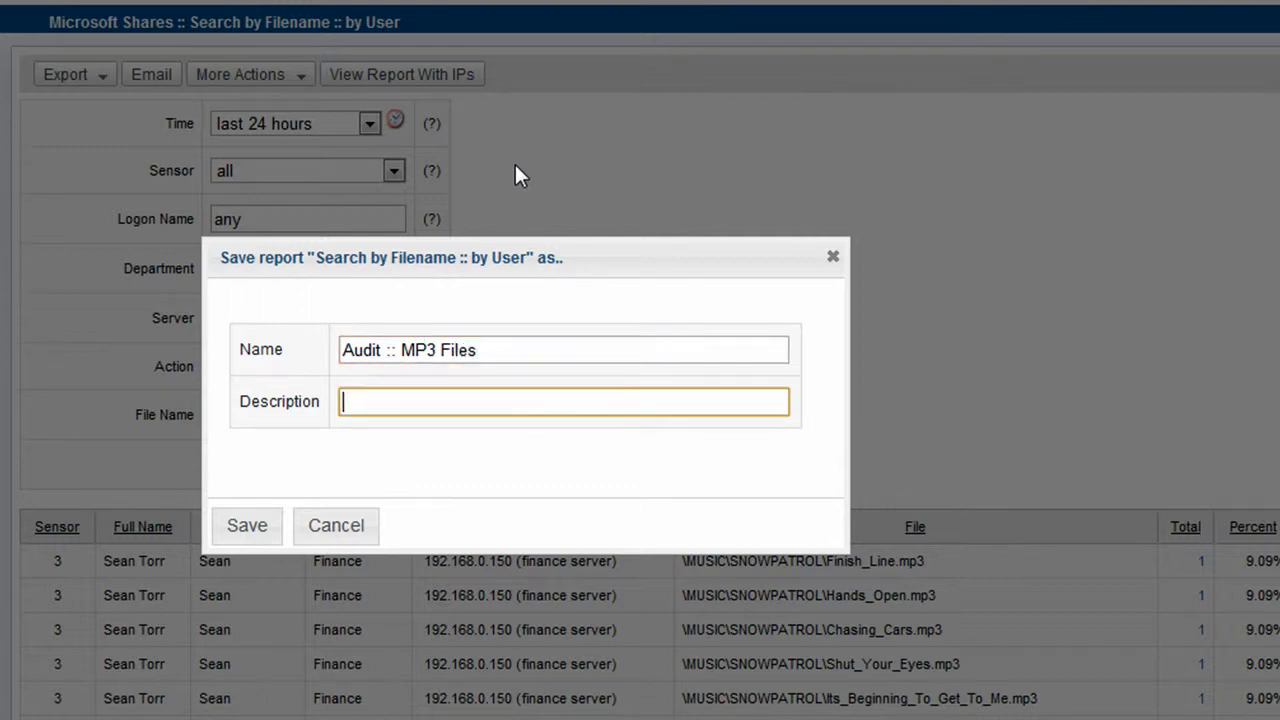
type("Users sharing MP3 files")
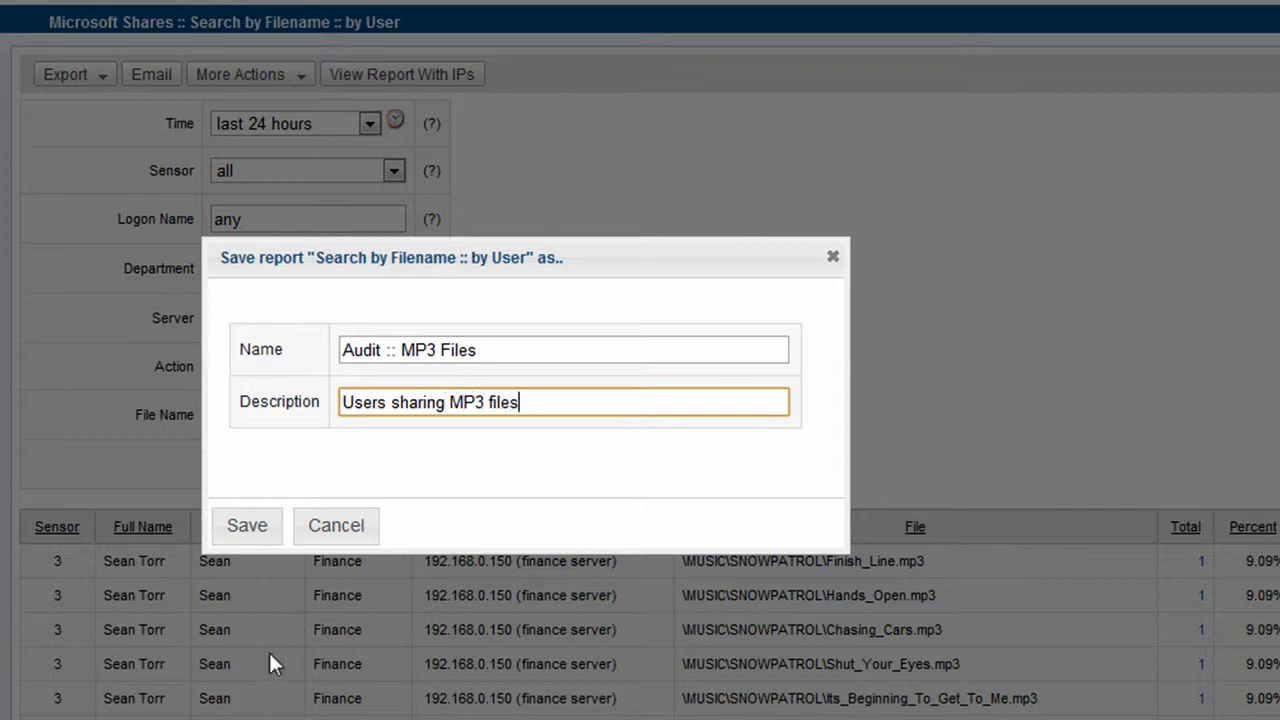
left_click(250, 528)
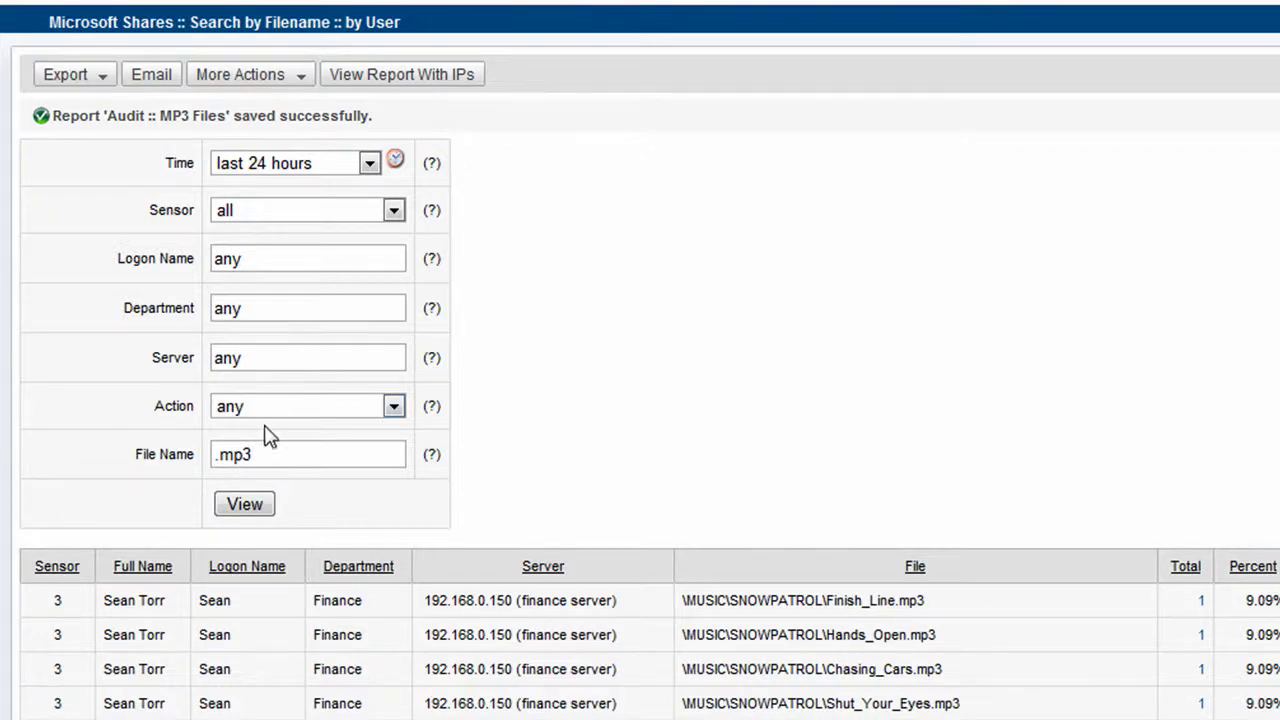
left_click(290, 453)
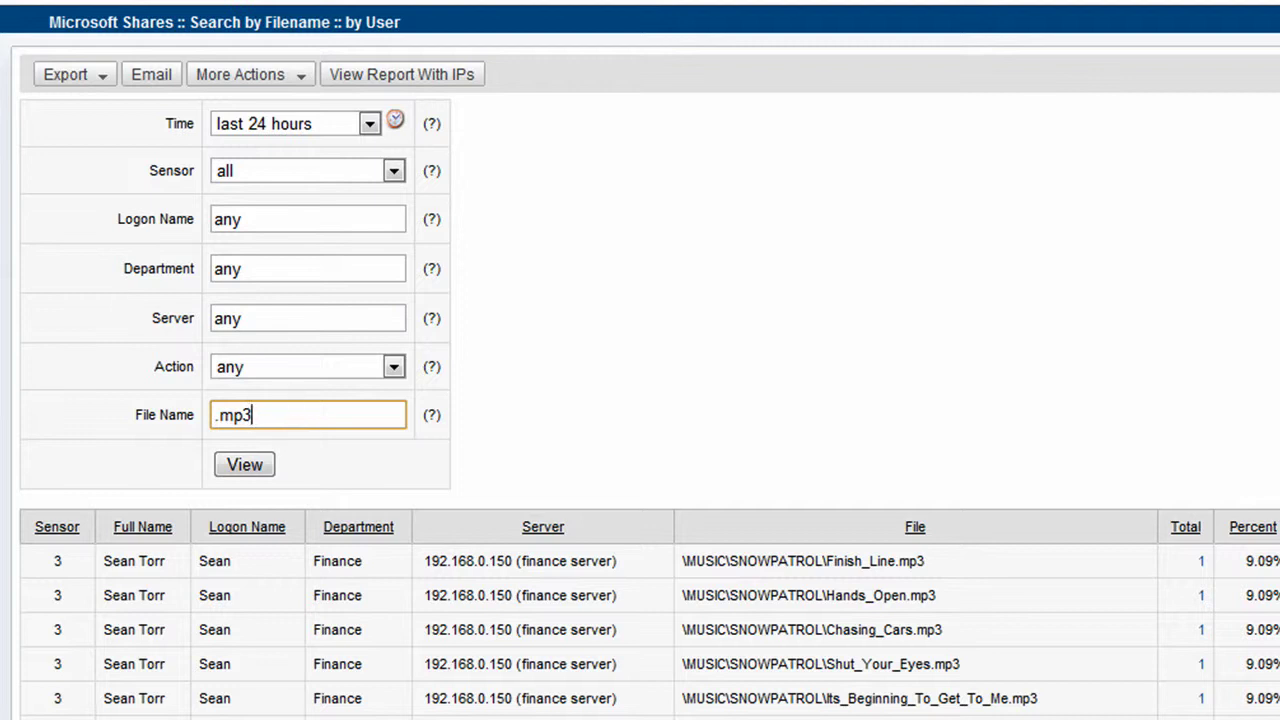
key("Tab")
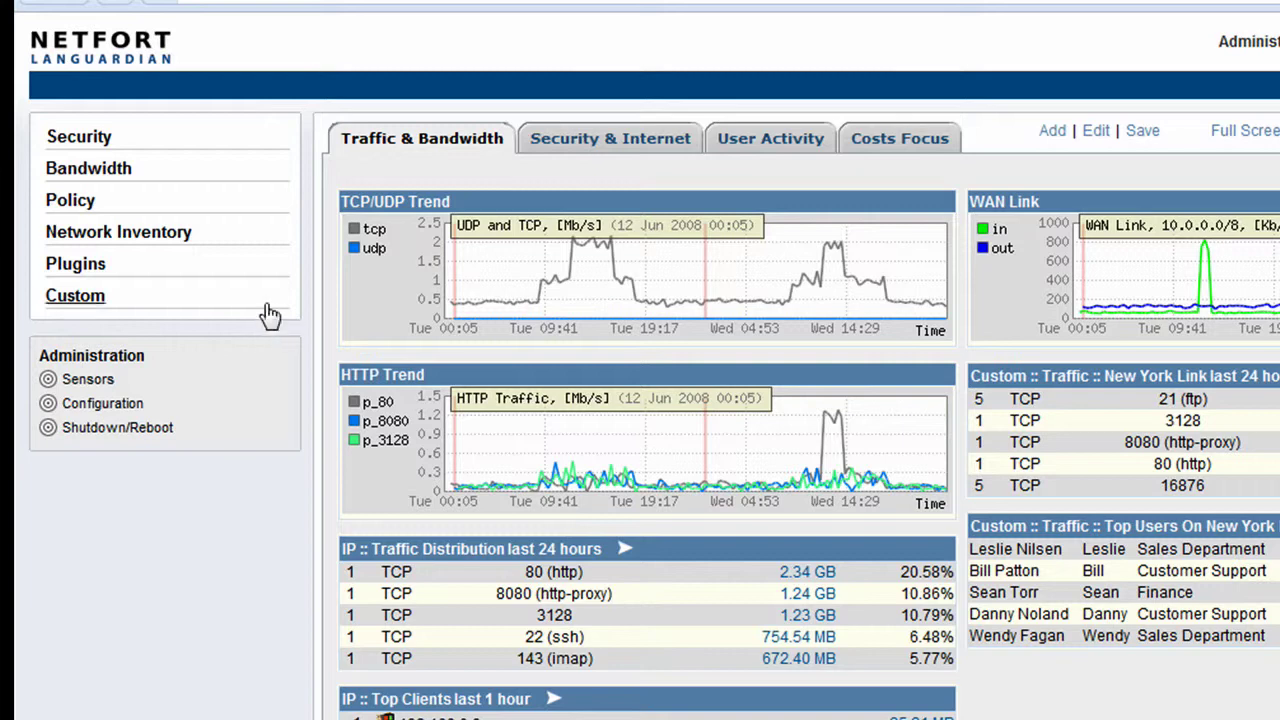
Run the Web Client Detection advanced report 'Systems not running Windows Update', listing three systems
left_click(89, 272)
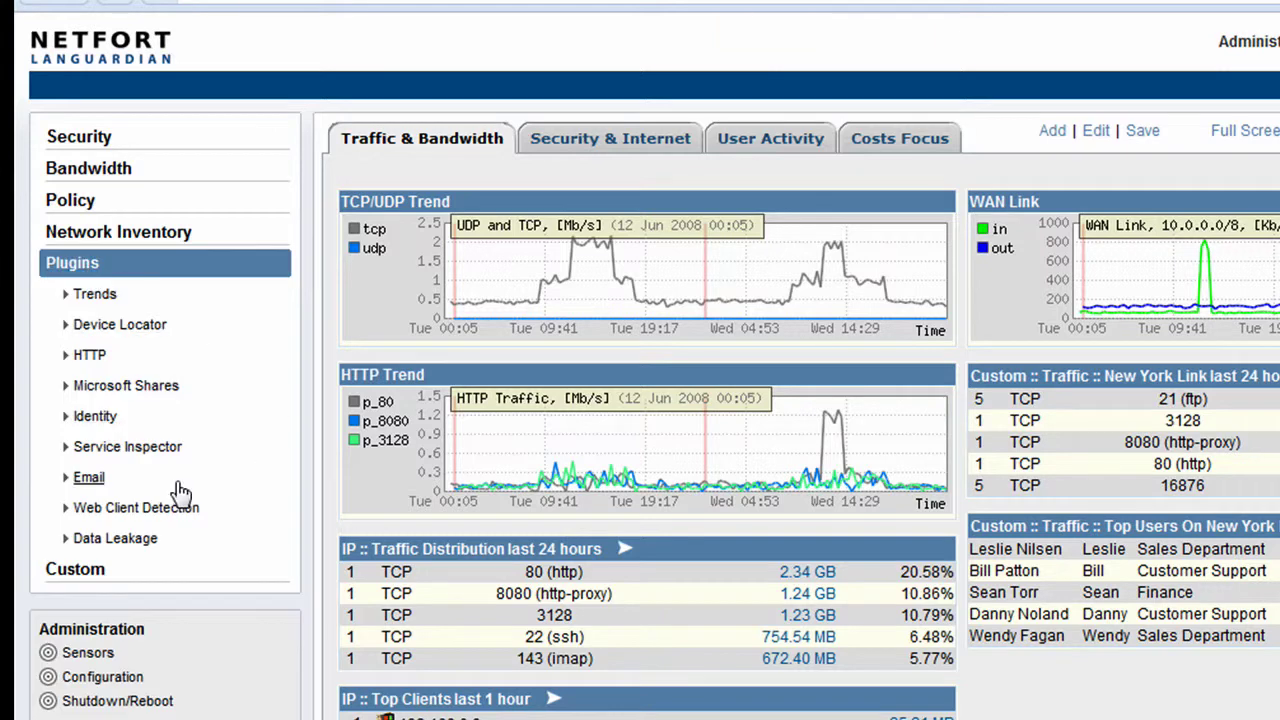
left_click(148, 510)
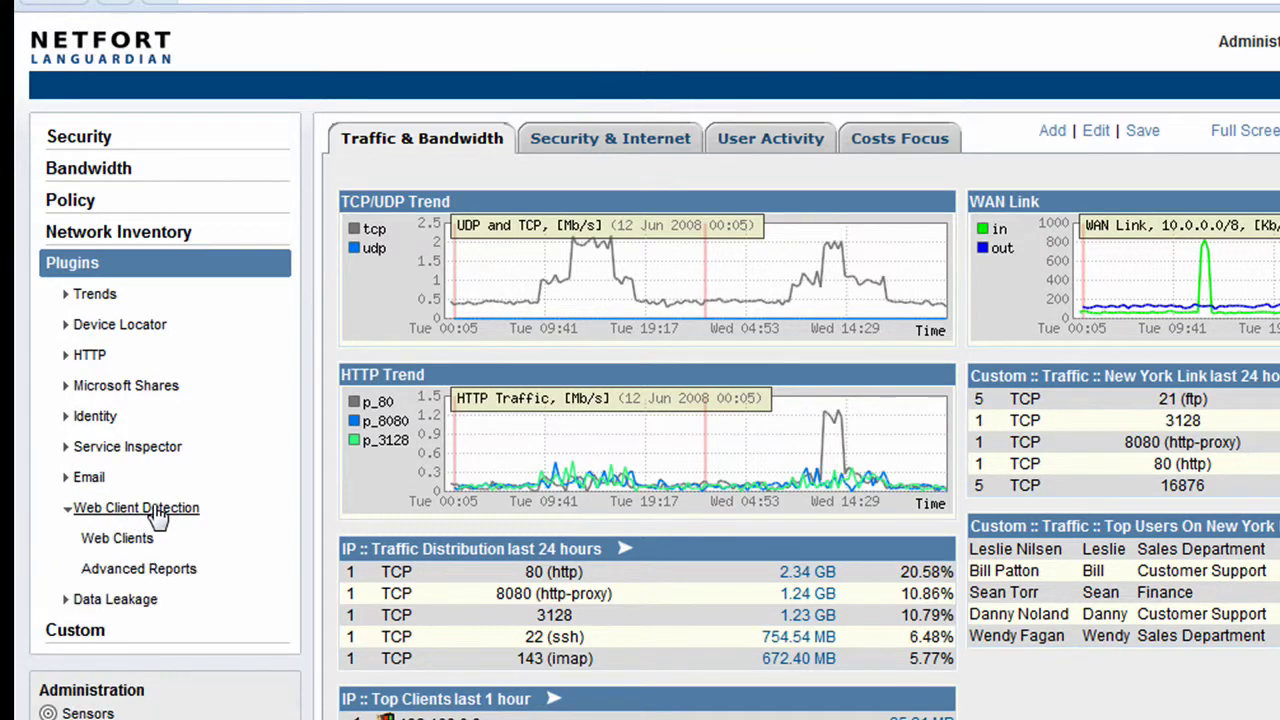
left_click(139, 569)
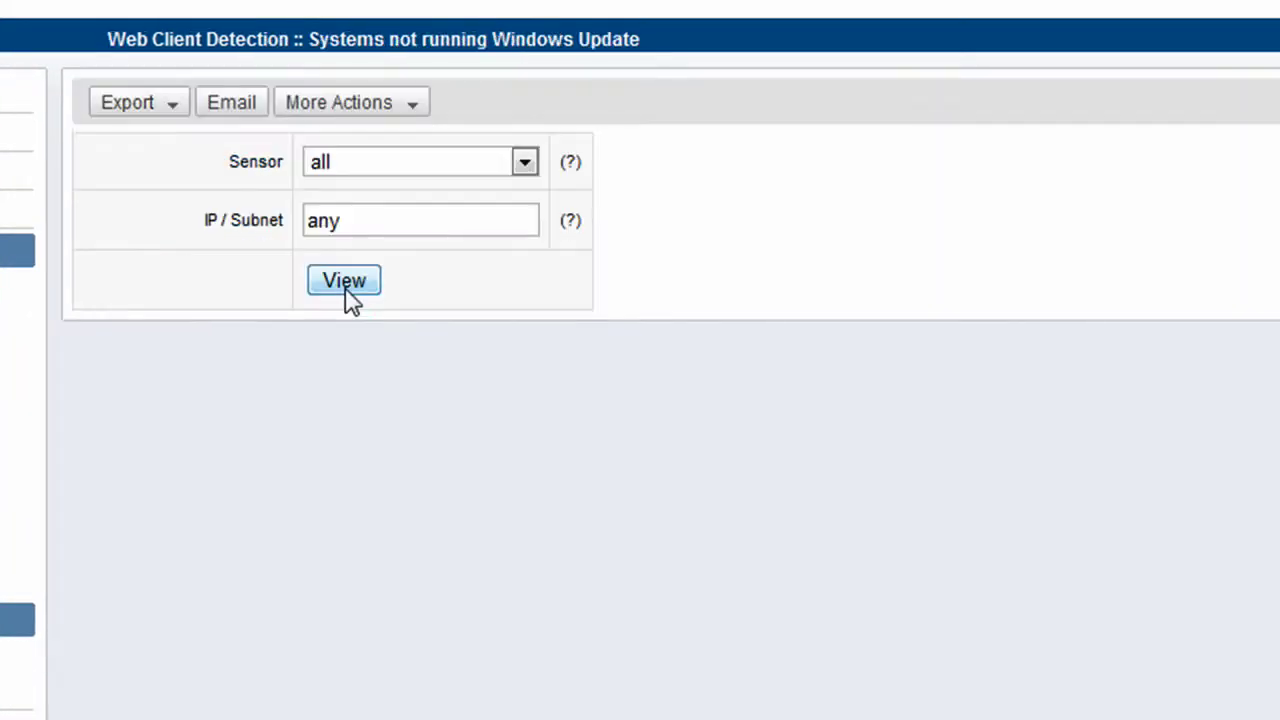
left_click(346, 282)
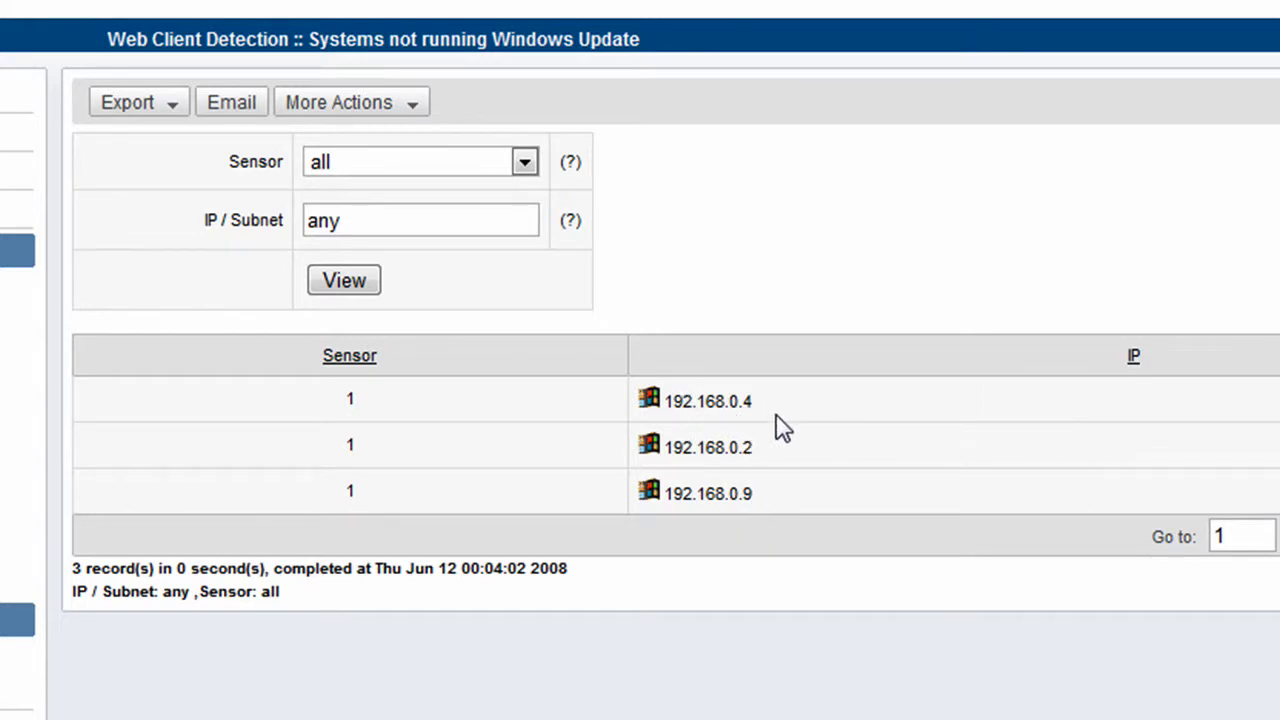
Save the report as 'Audit :: Not Running Windows Update', described 'Machines not running windows update'
left_click(406, 106)
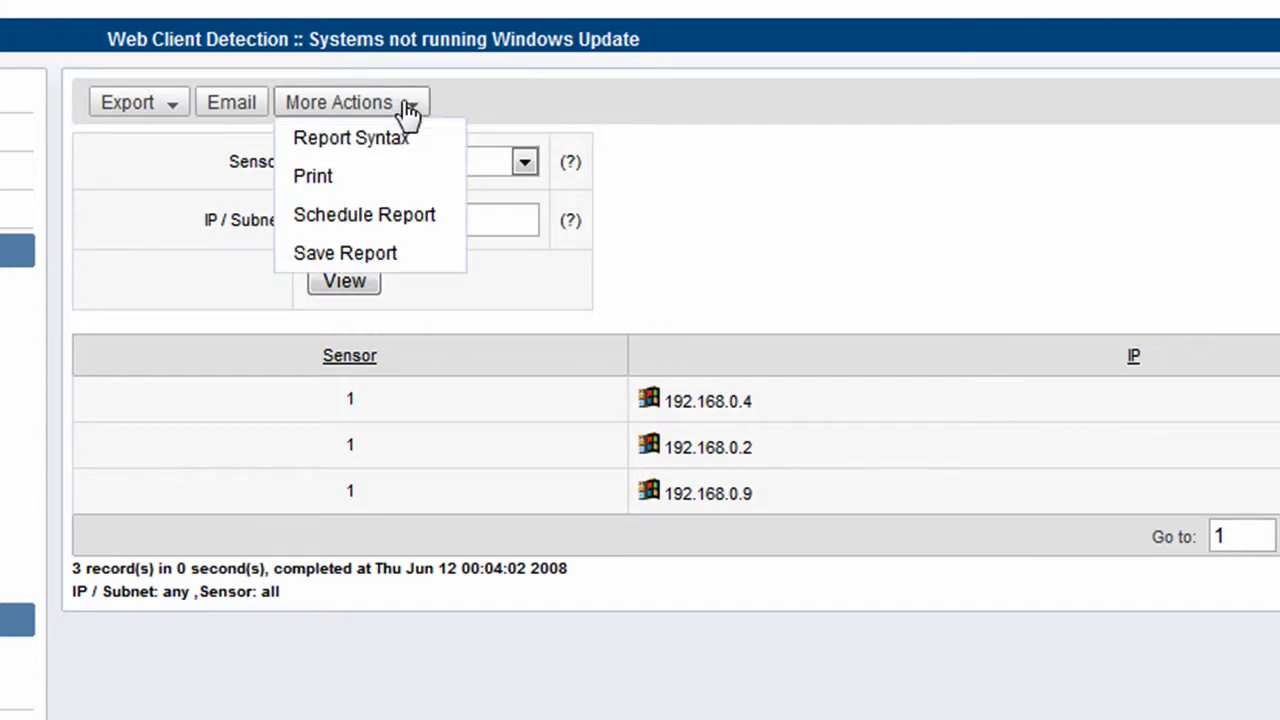
left_click(385, 256)
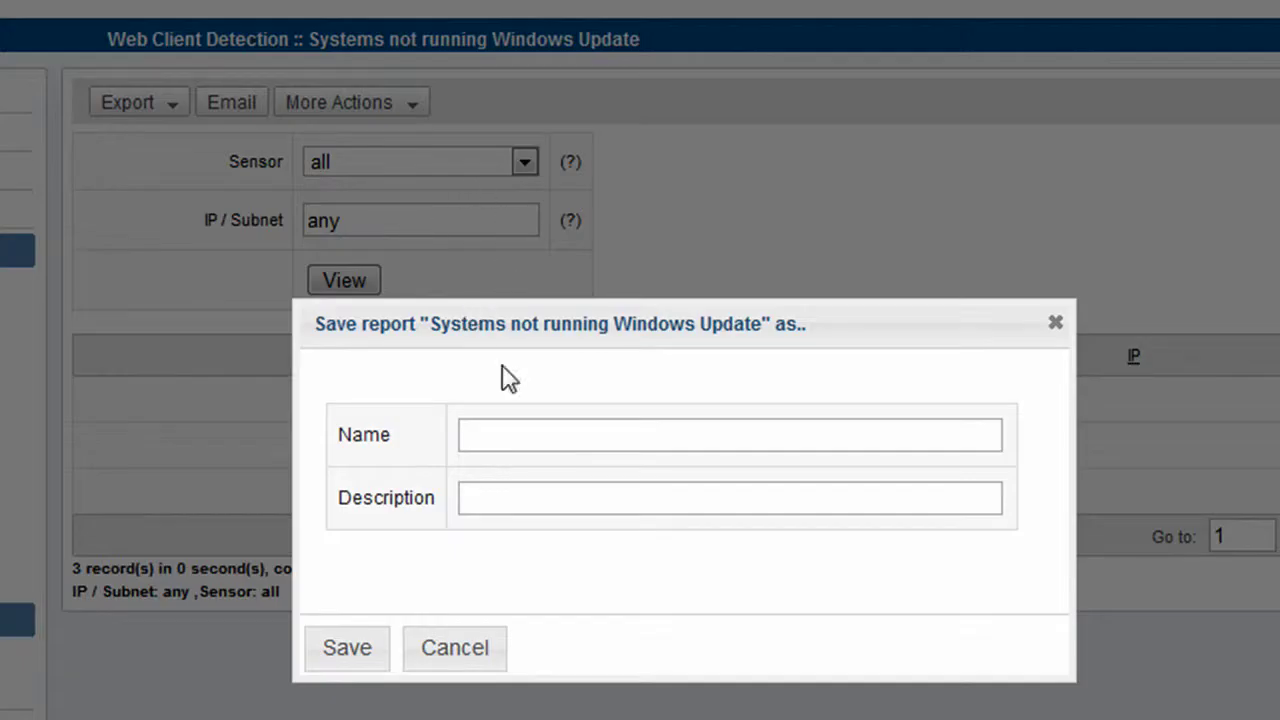
left_click(626, 434)
type("Au")
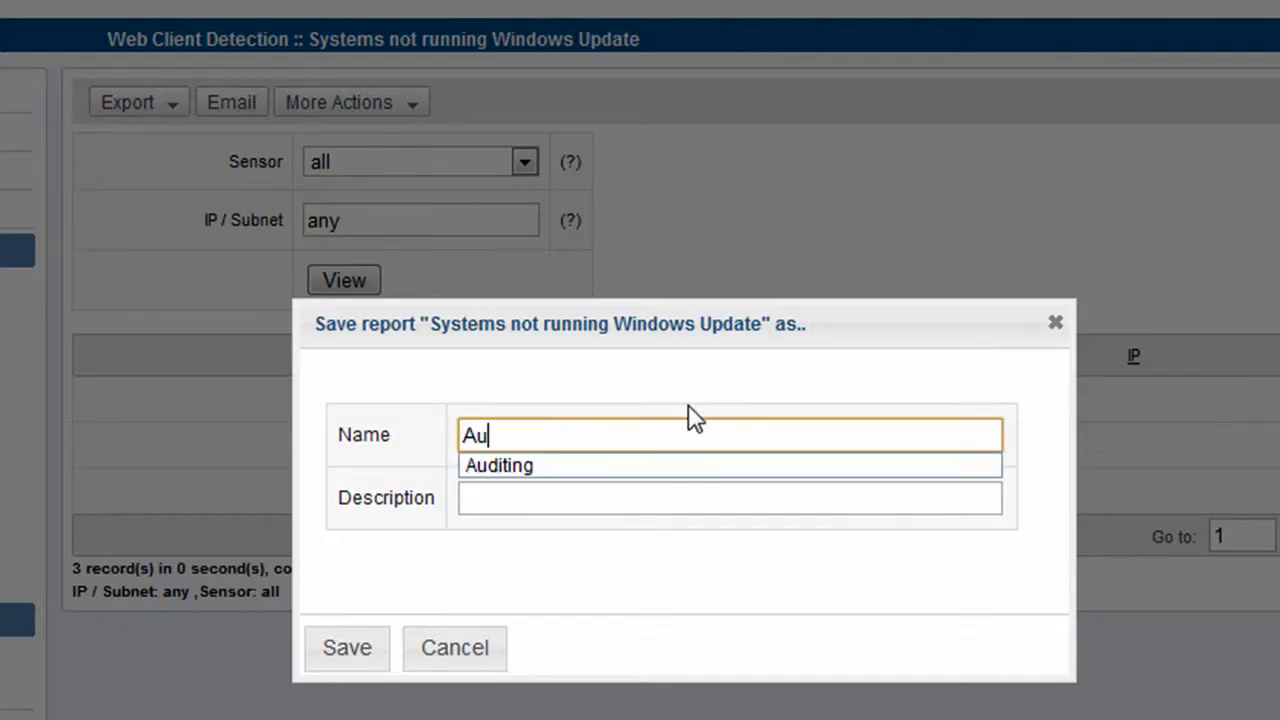
type("dit ")
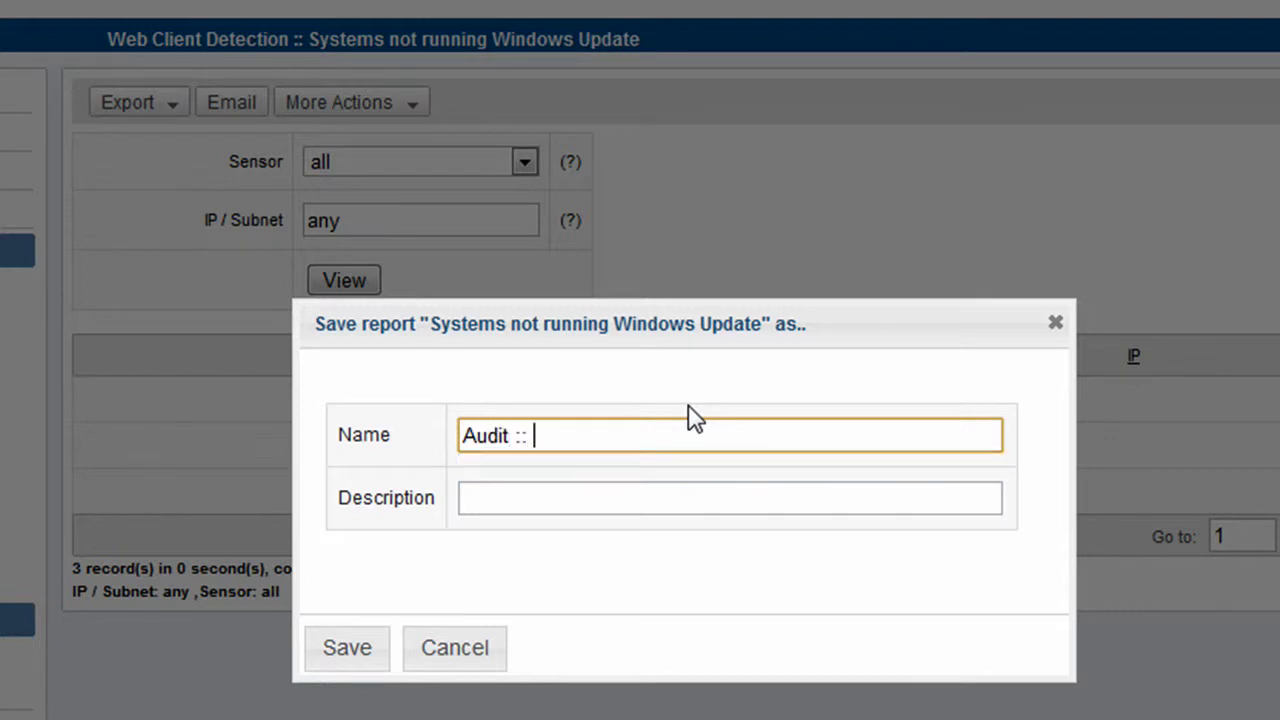
type(":: W")
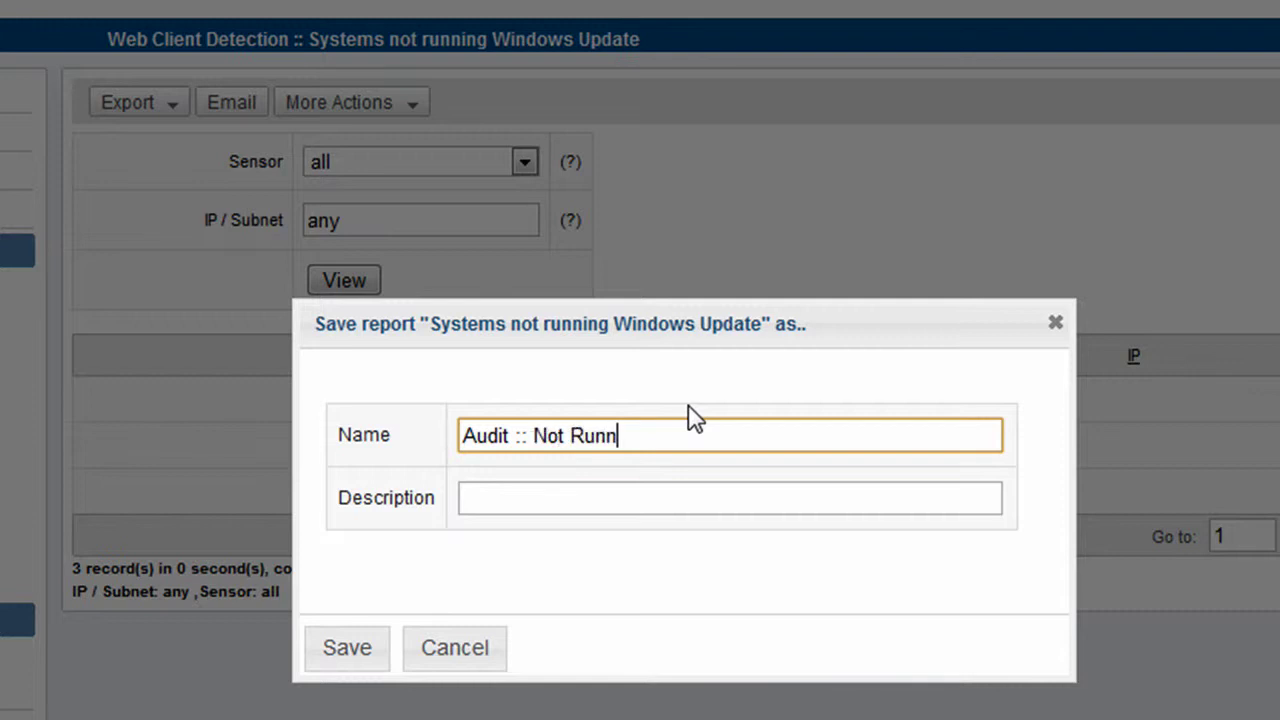
type("ot Running Windows Update")
key("Tab")
type("Machine")
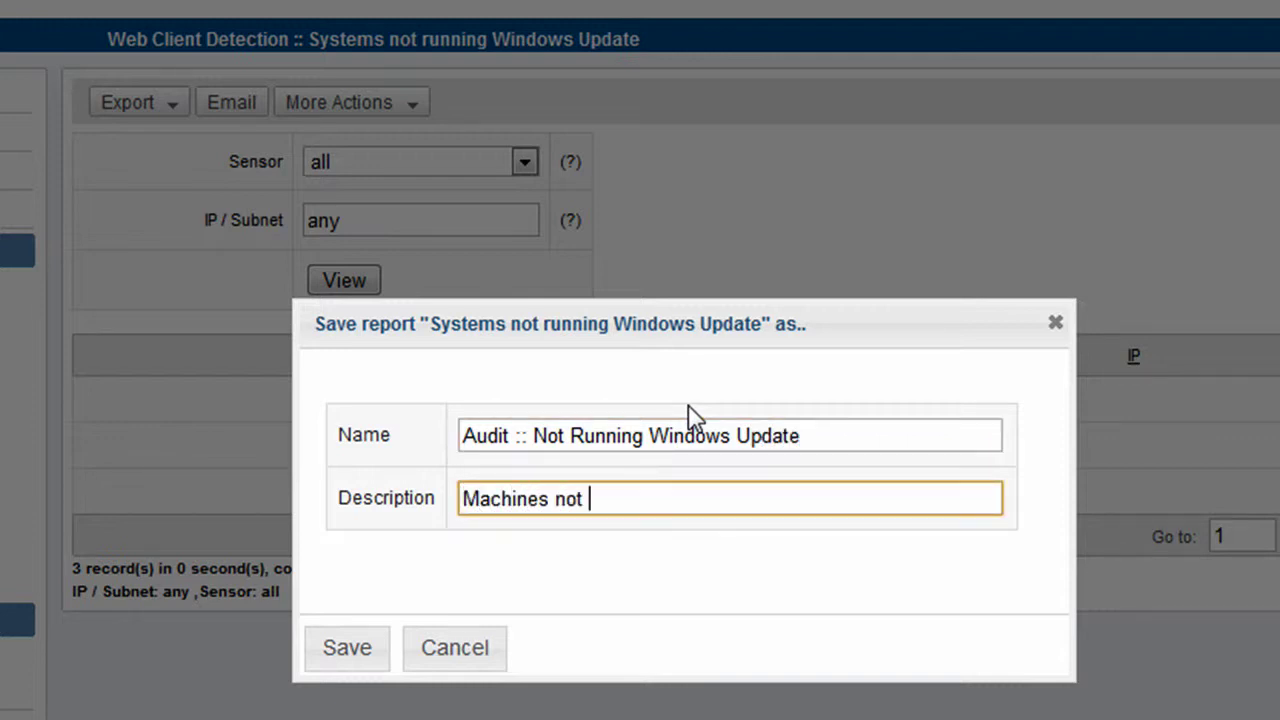
type("s not running windows update")
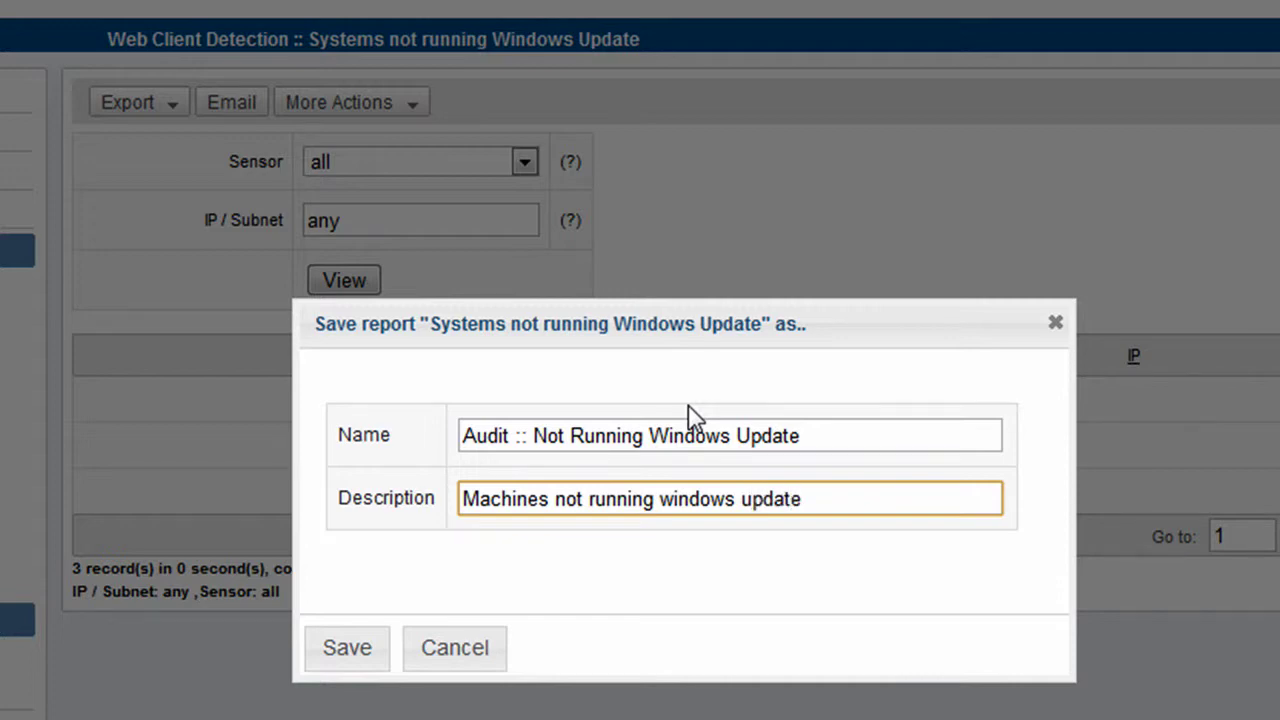
left_click(370, 658)
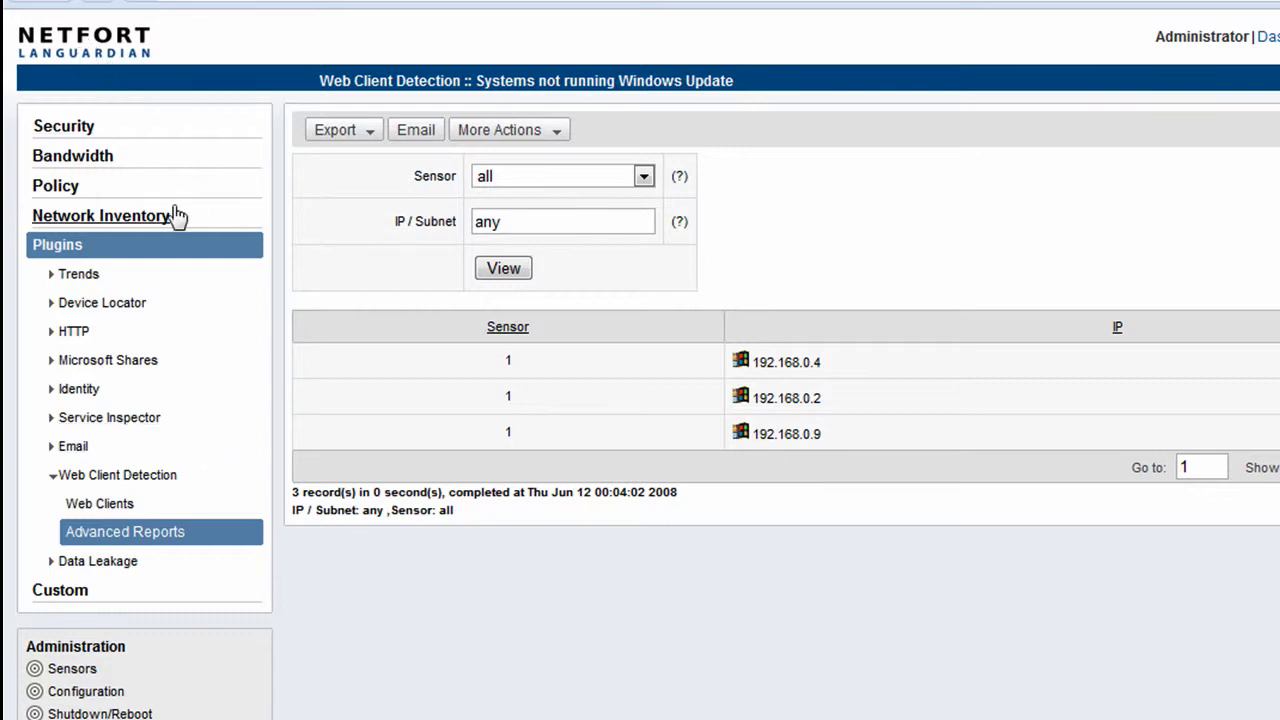
Go back to the main dashboard and expand the Identity plugin reports
left_click(122, 218)
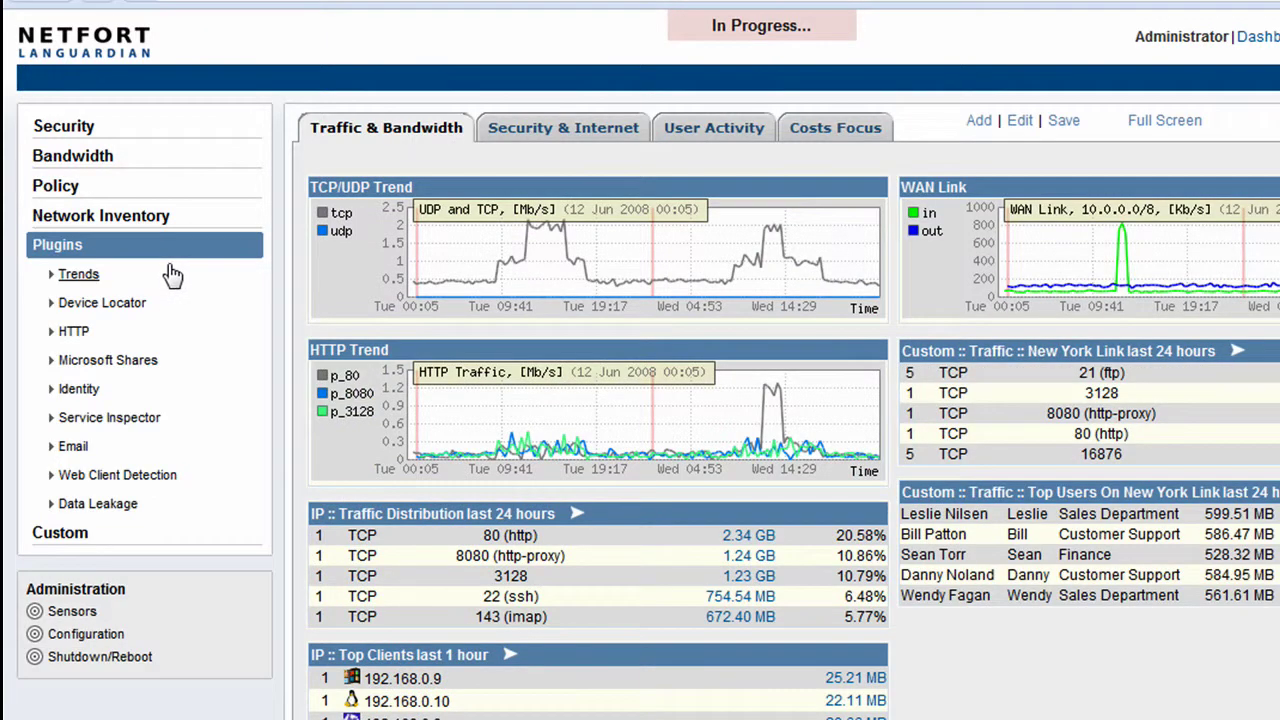
left_click(76, 389)
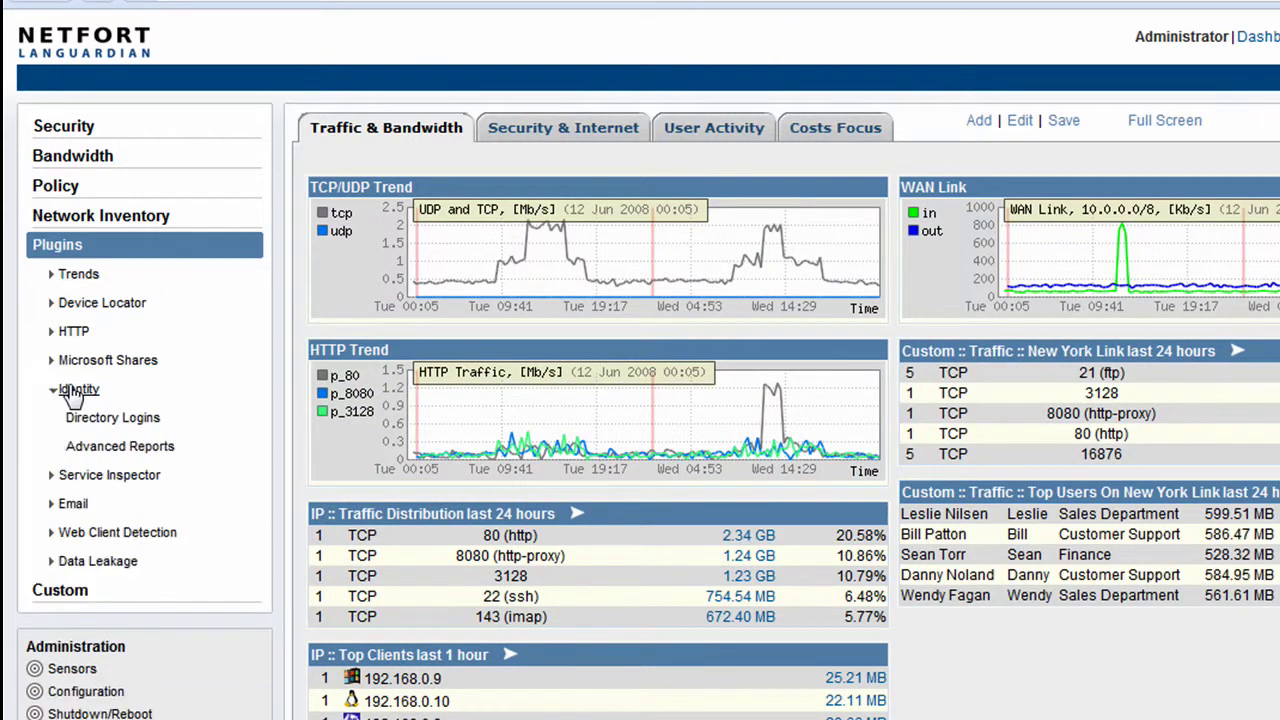
Run Directory Logins filtered to the user's logon name and drill into their six systems by IP
left_click(144, 425)
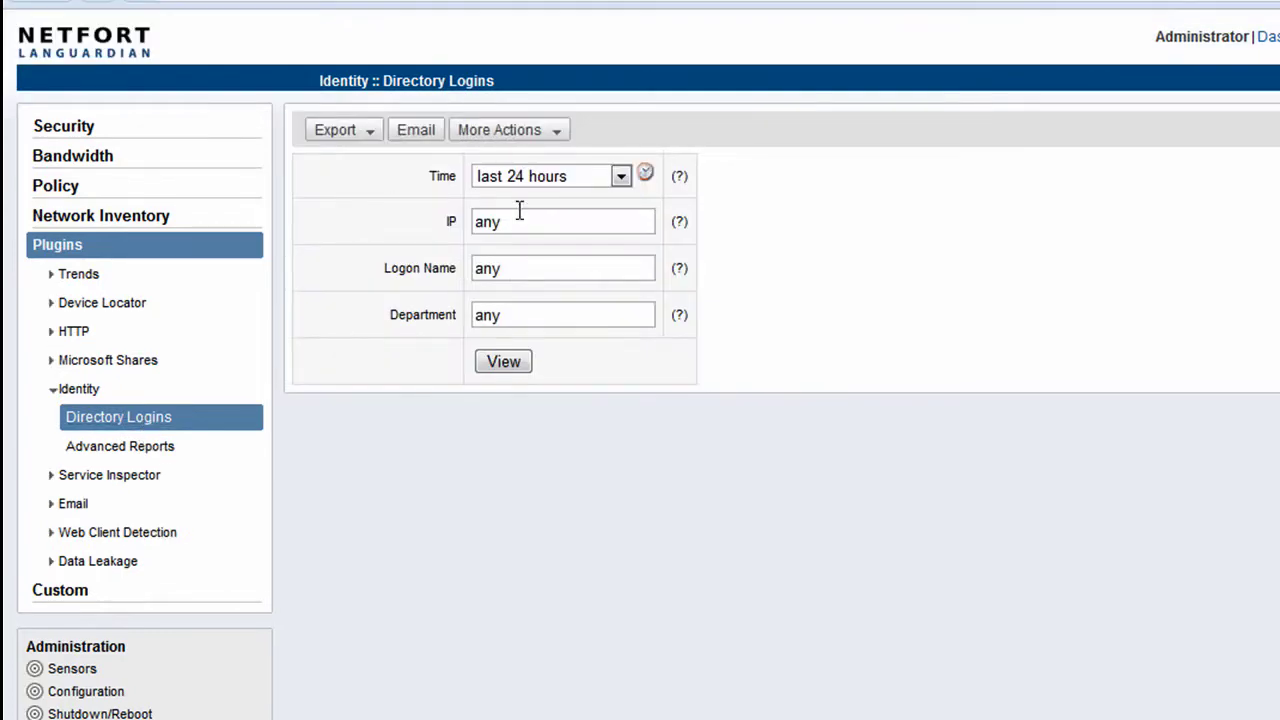
double_click(512, 268)
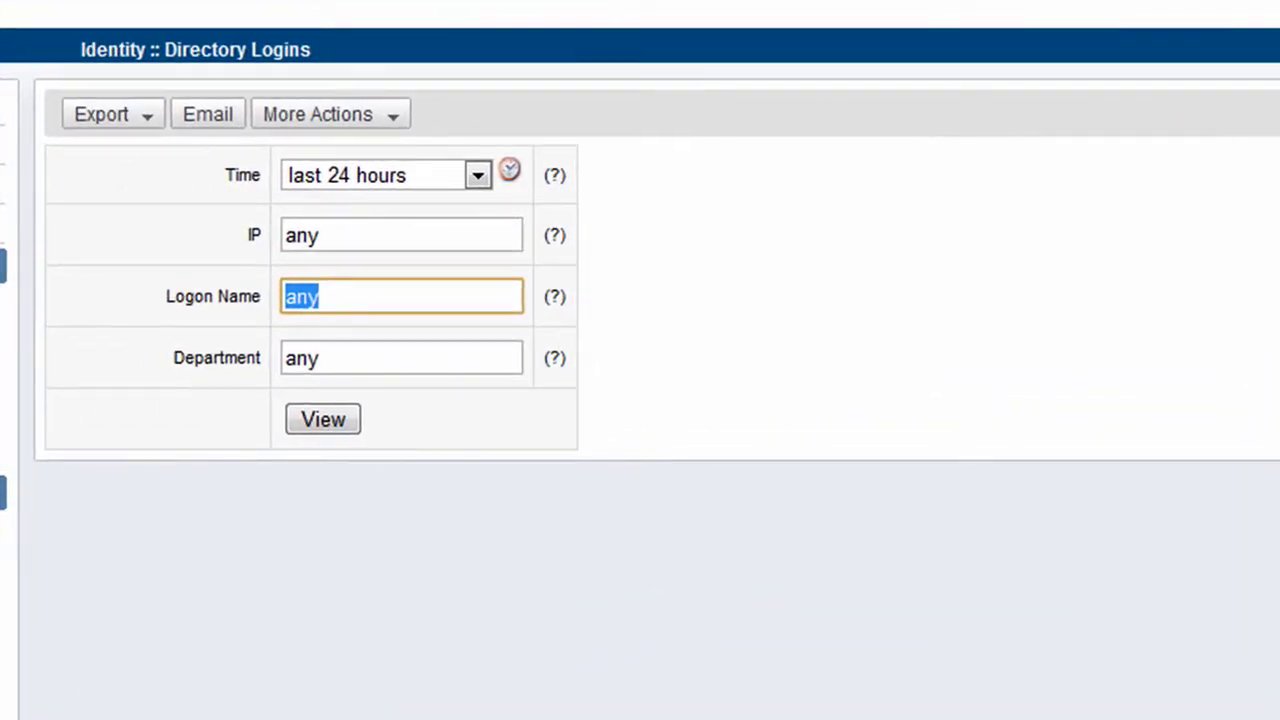
type("an")
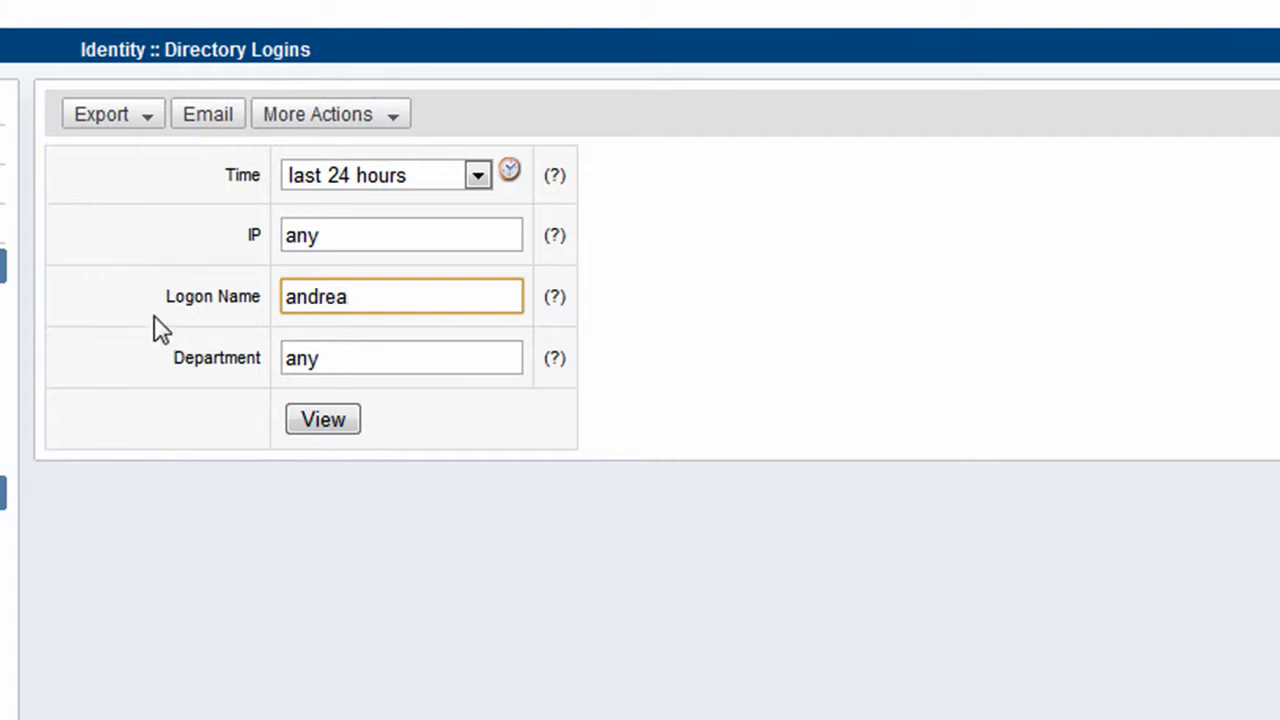
left_click(327, 418)
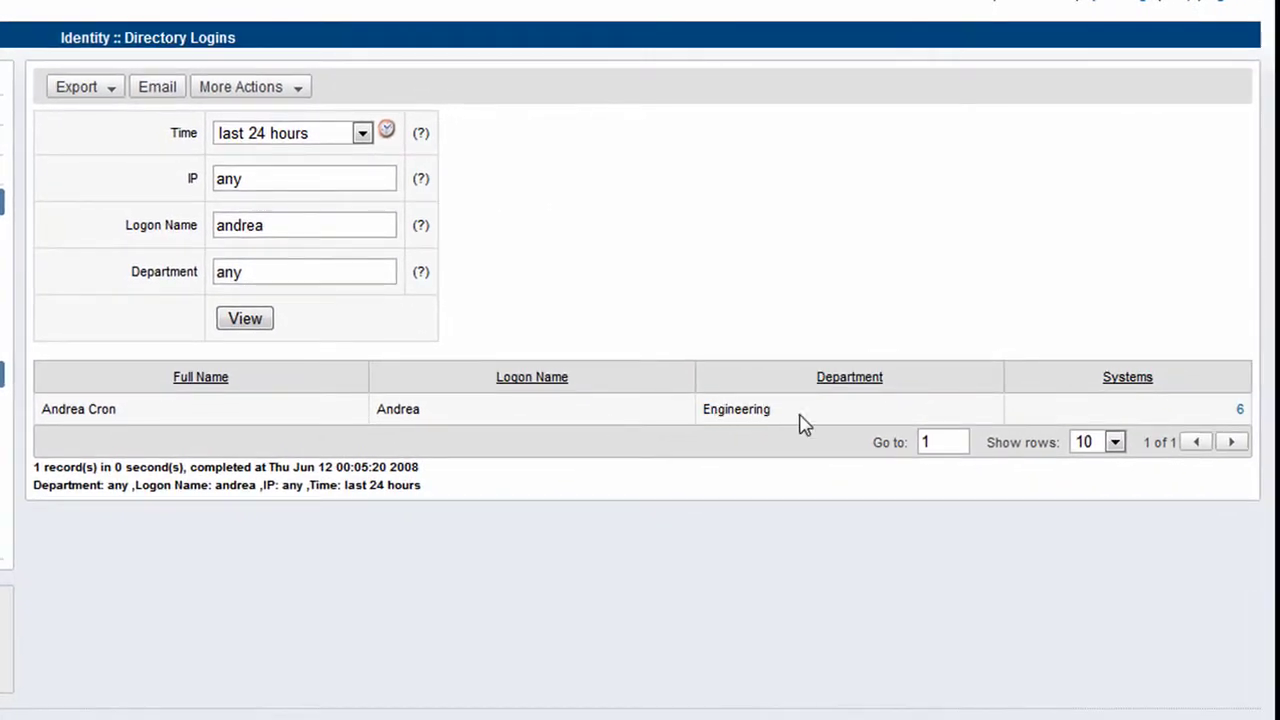
left_click(1238, 413)
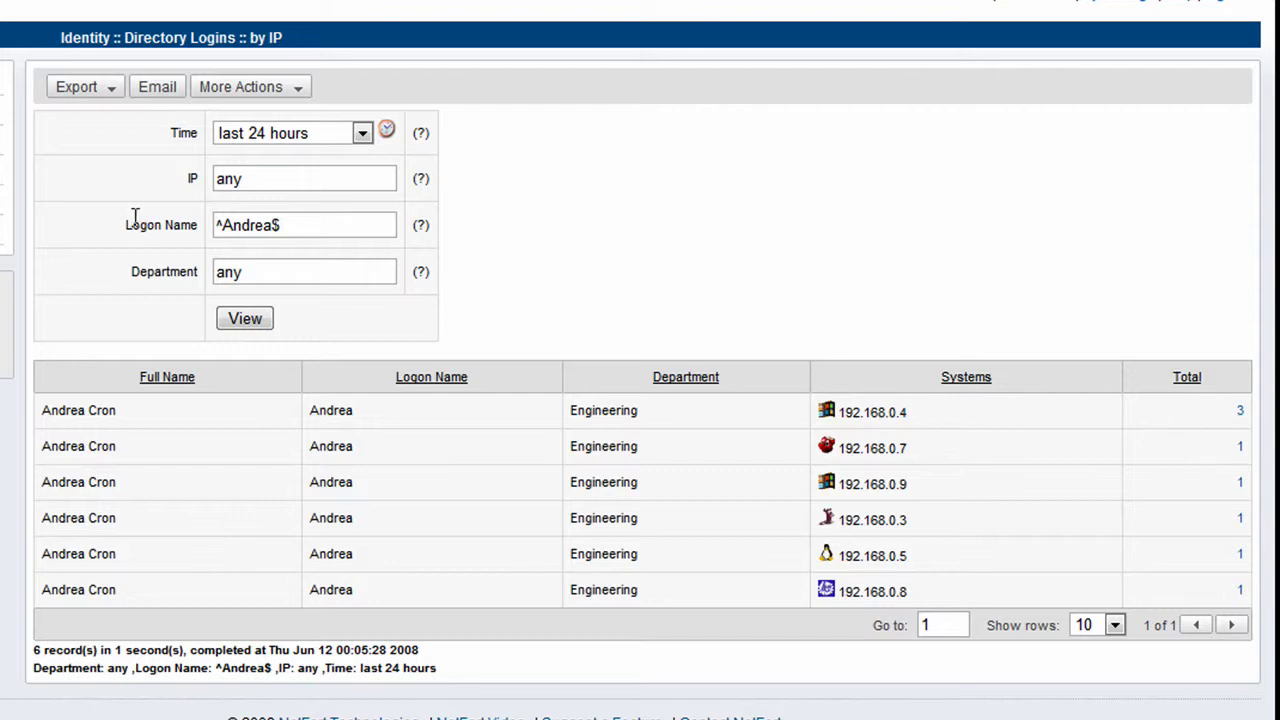
Set the logon name filter to any and rerun the logins-by-IP report for all users
left_click_drag(331, 234, 135, 214)
type("any")
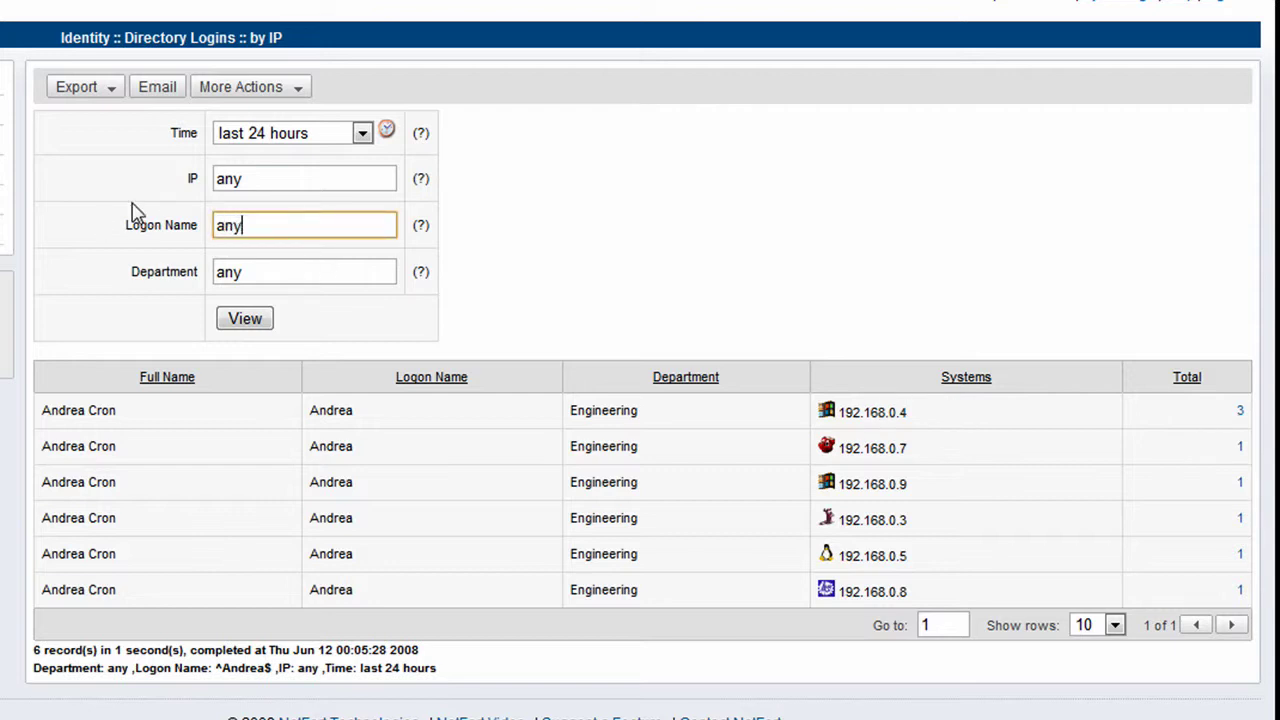
key("Return")
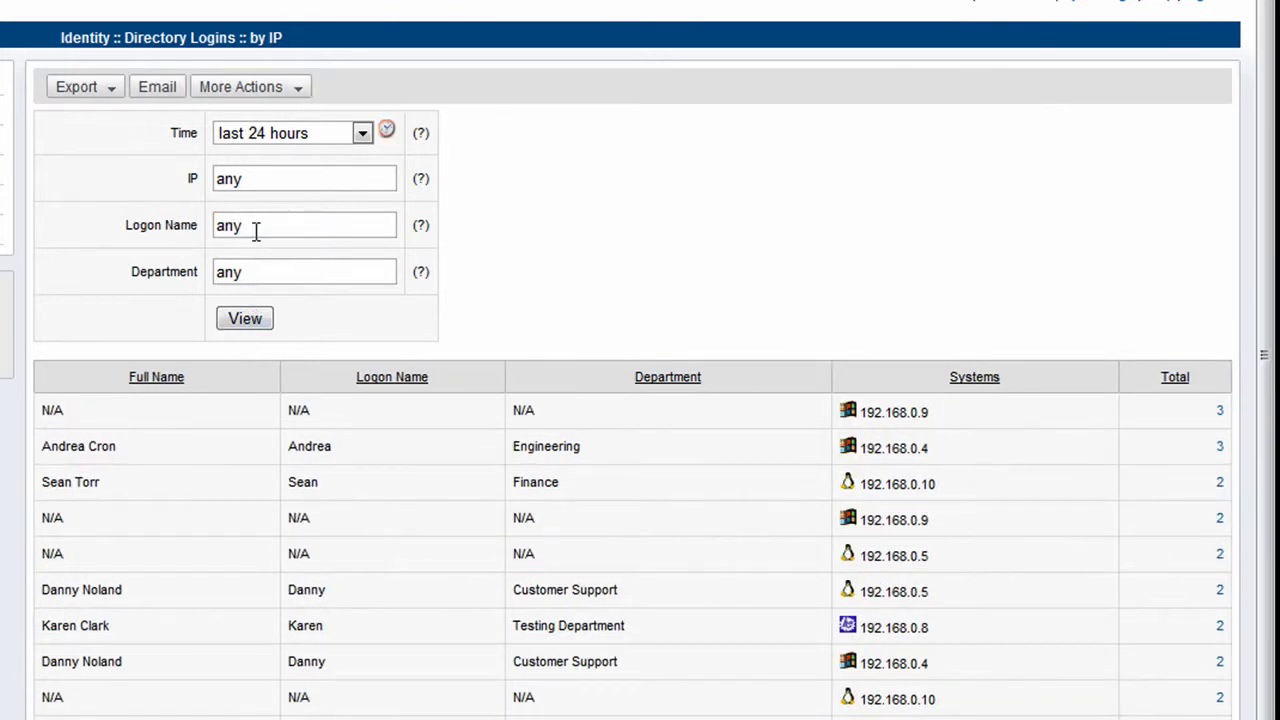
scroll(262, 270, "down", 2)
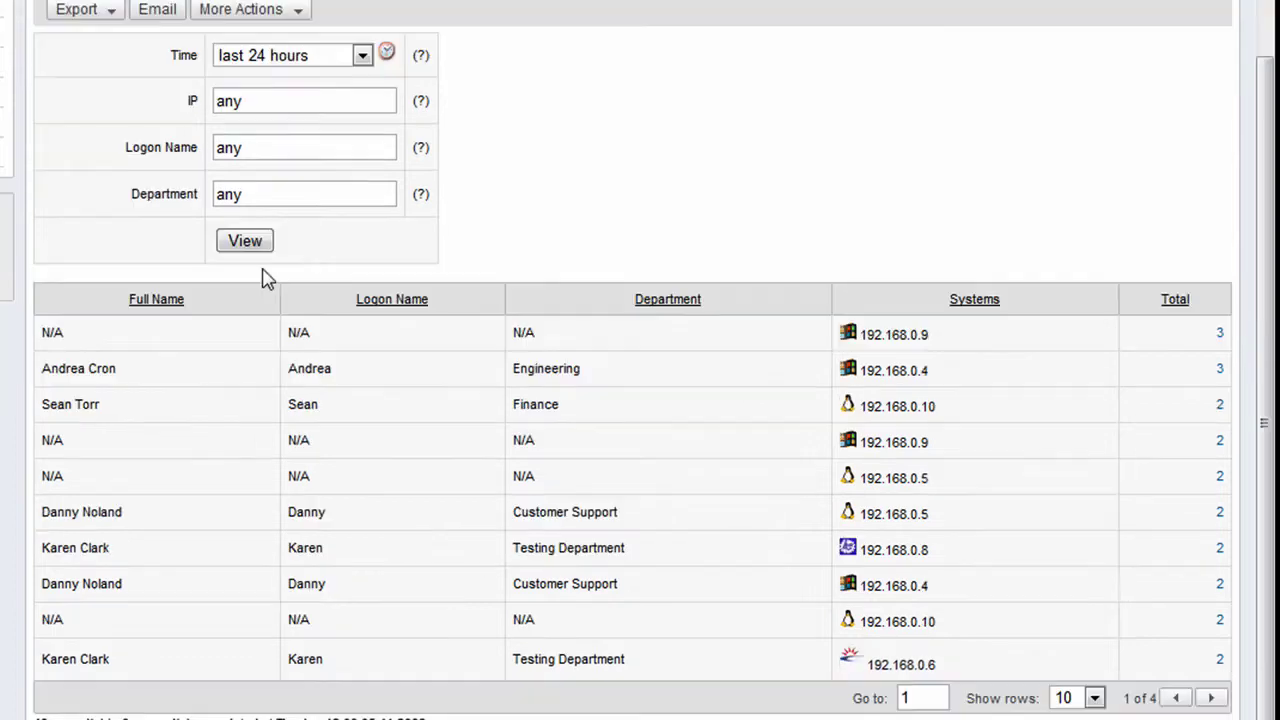
scroll(262, 285, "up", 2)
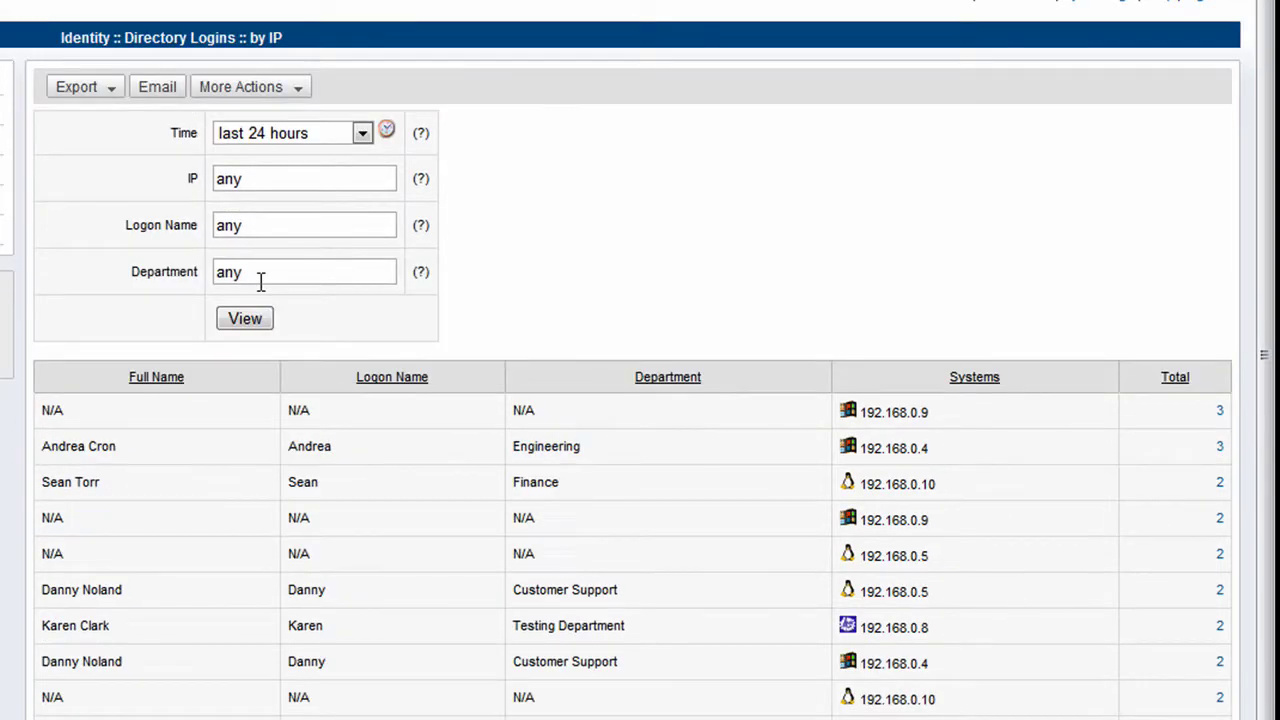
Save the all-users logins-by-IP report as 'Audit :: User Logons' with a description
left_click(262, 90)
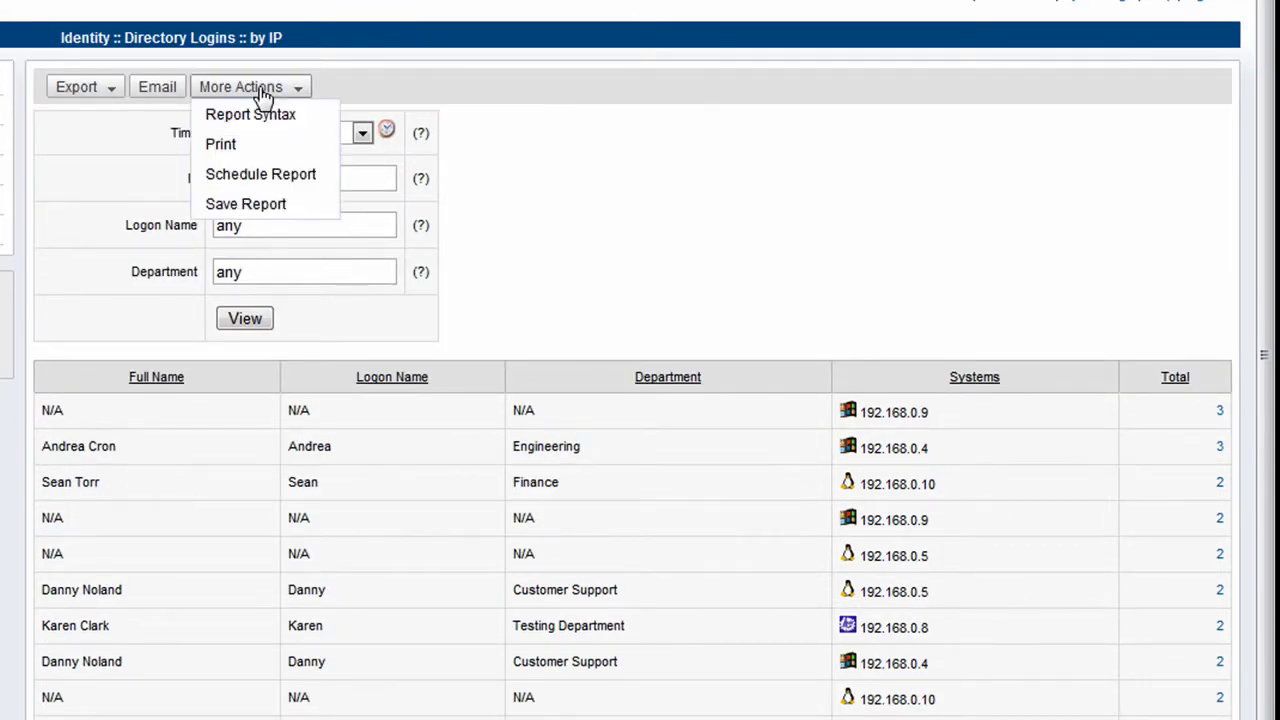
left_click(258, 206)
left_click(376, 345)
type("Audit :: User Logons")
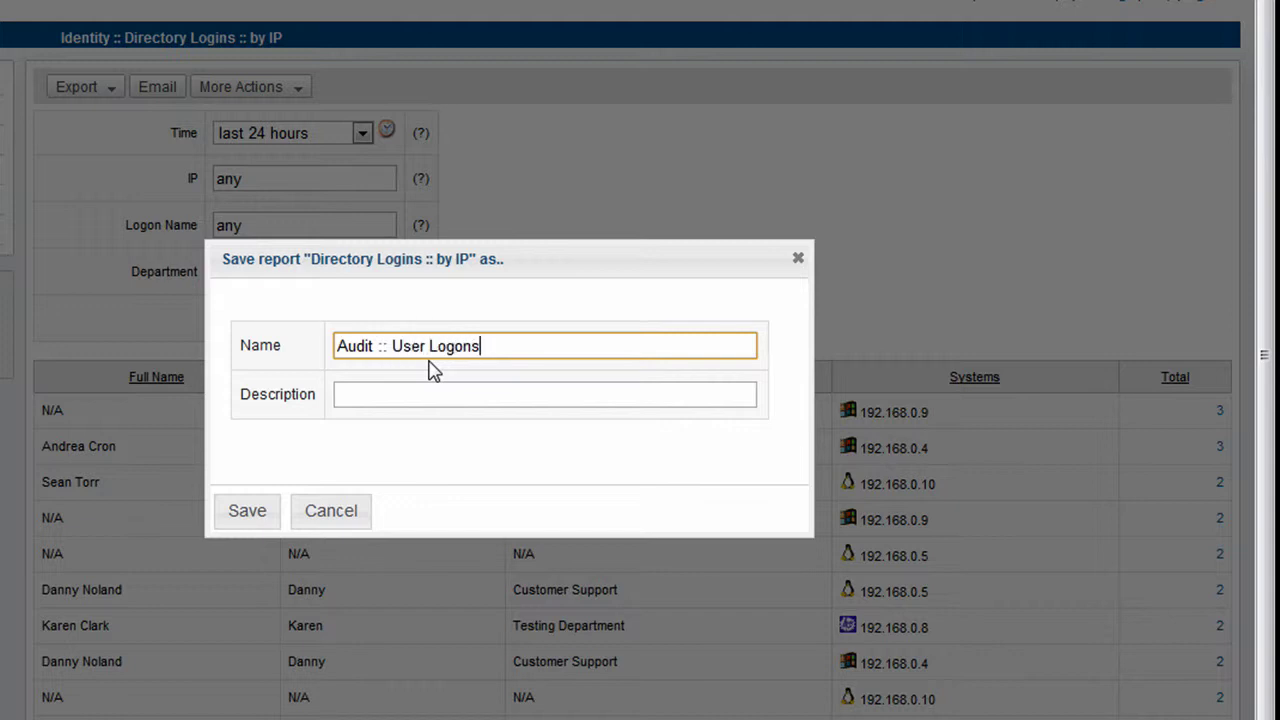
key("Tab")
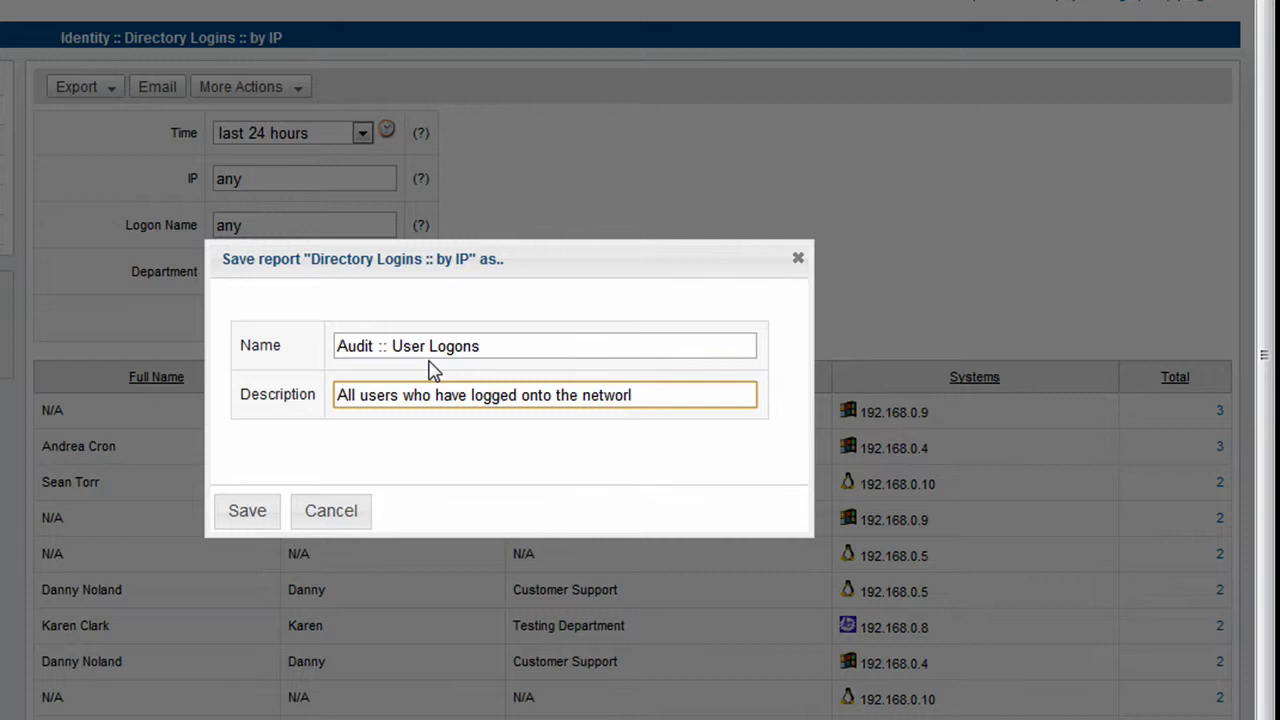
left_click(250, 513)
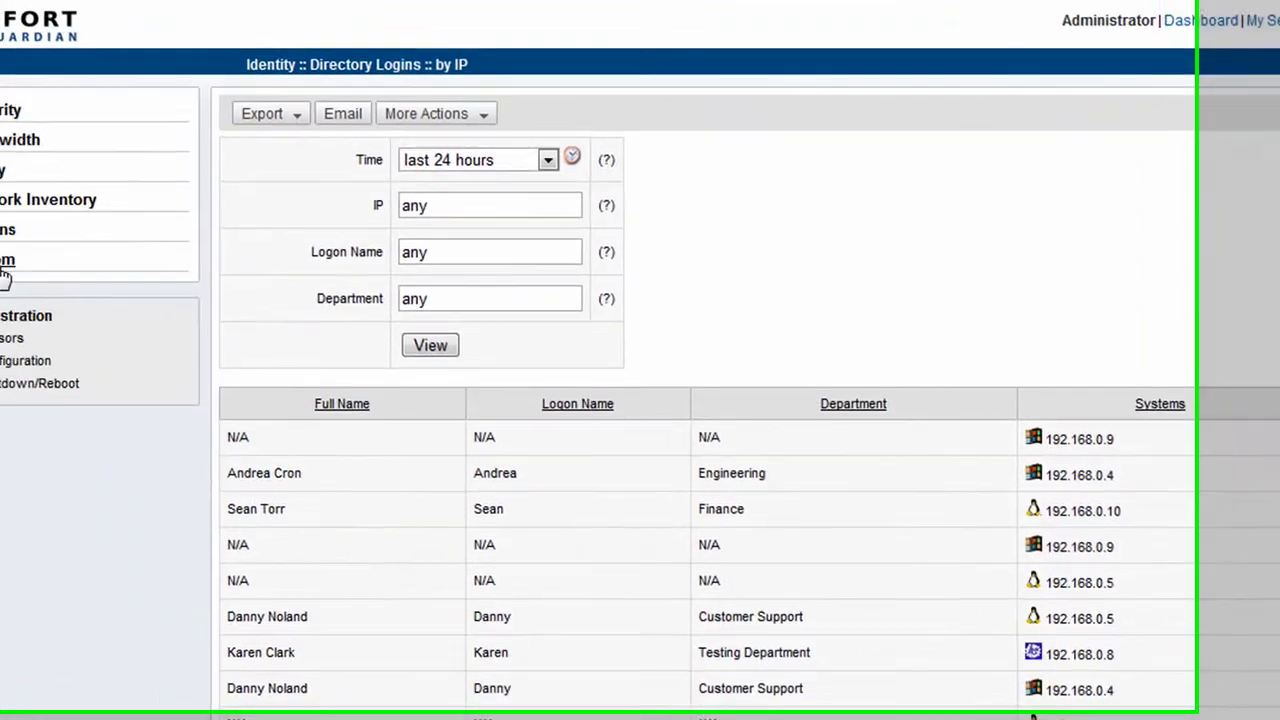
Run the custom report 'Audit :: Product Files' over the last 24 hours, then go back to the dashboard
left_click(25, 188)
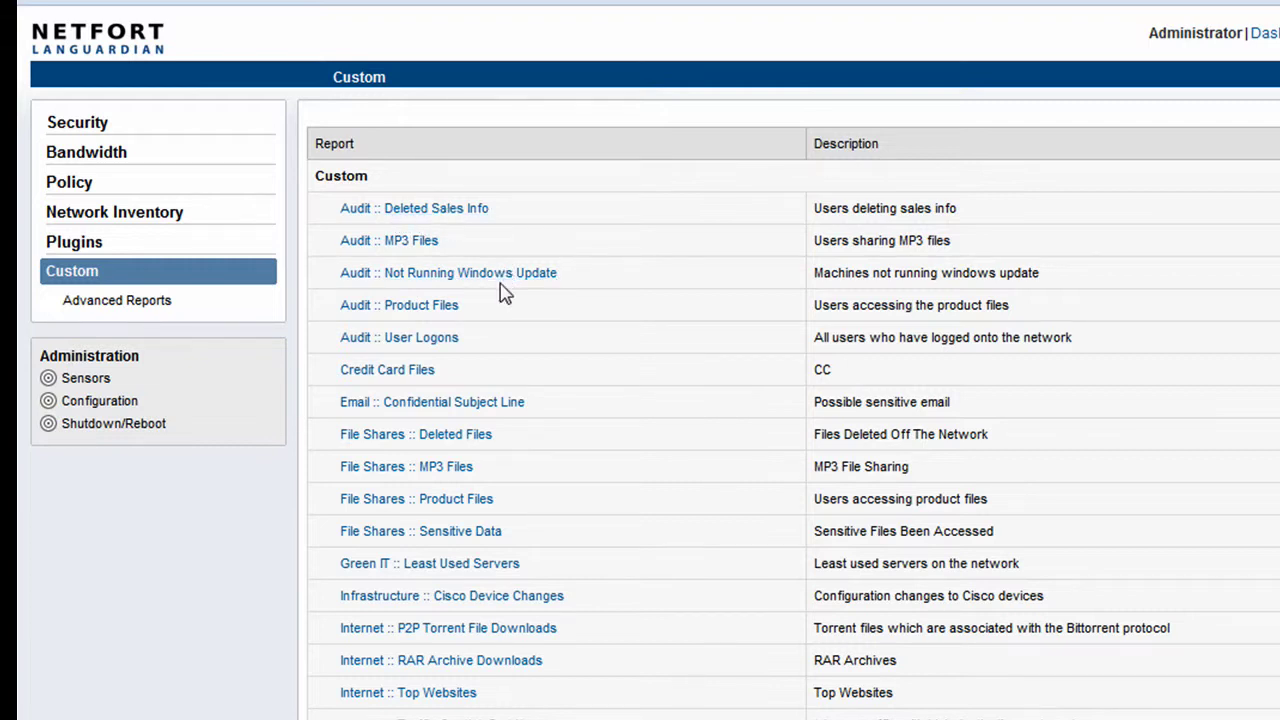
left_click(430, 310)
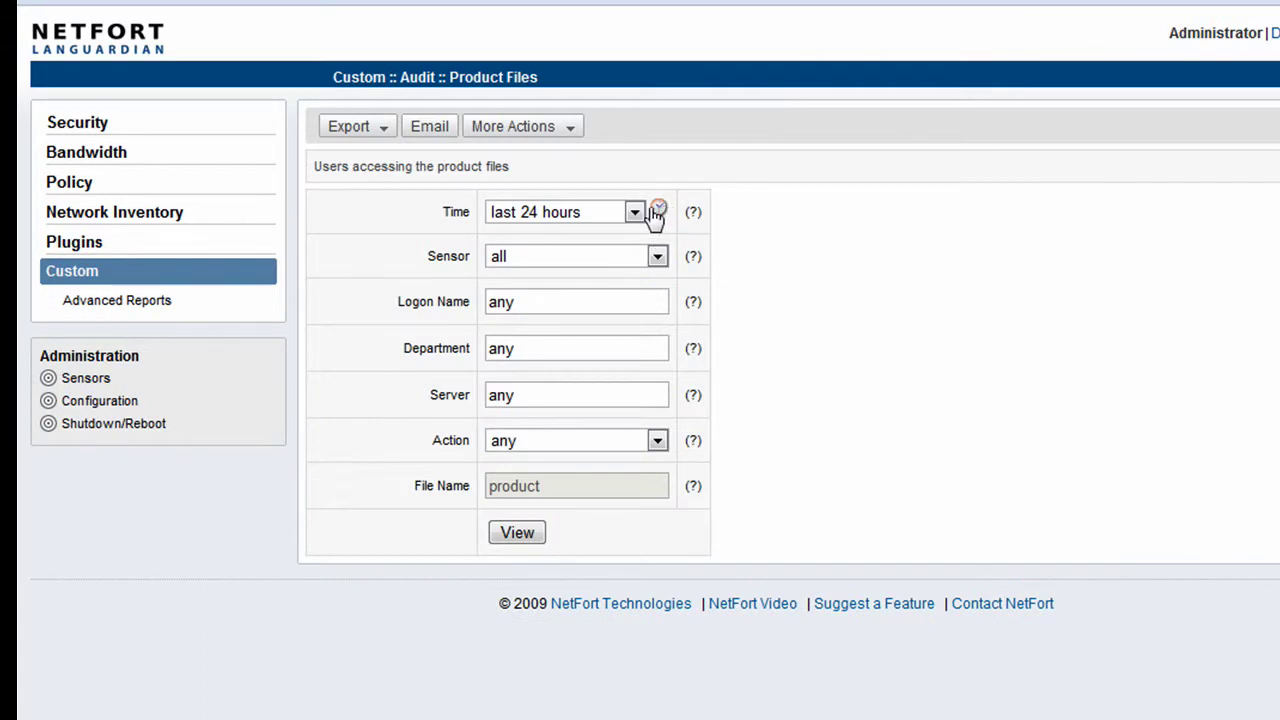
left_click(657, 211)
left_click(876, 460)
left_click(520, 533)
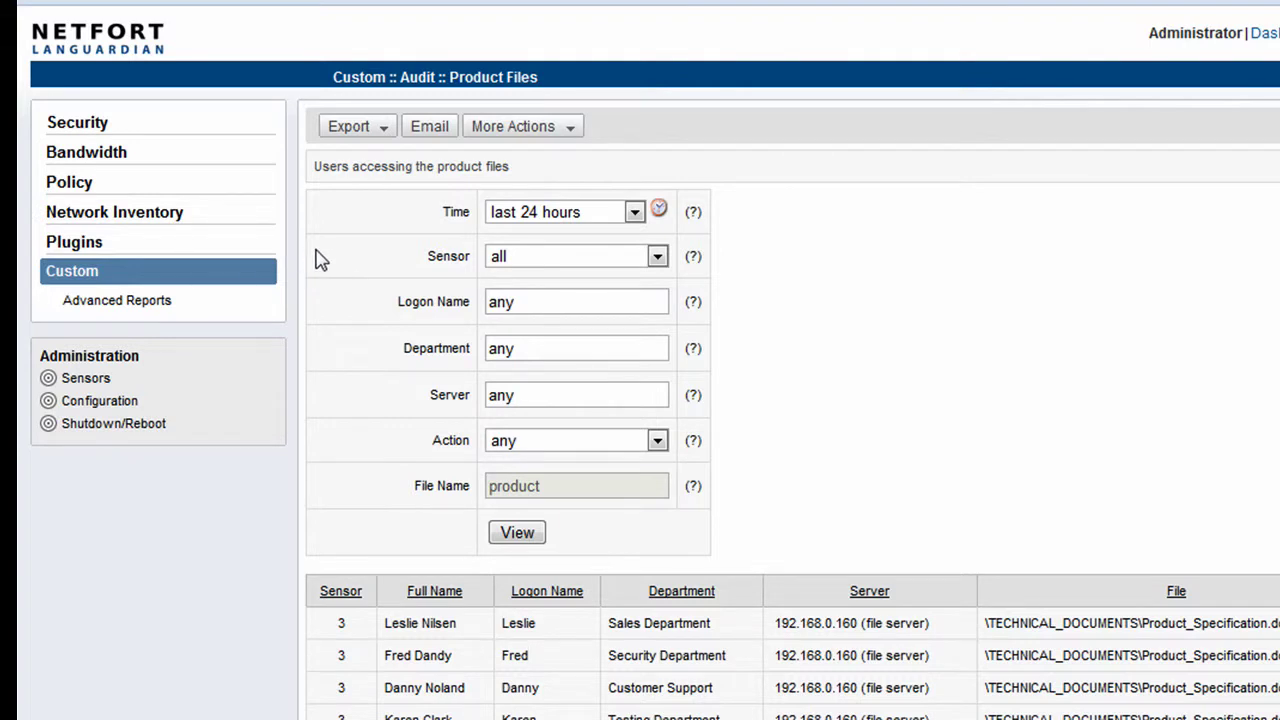
left_click(200, 129)
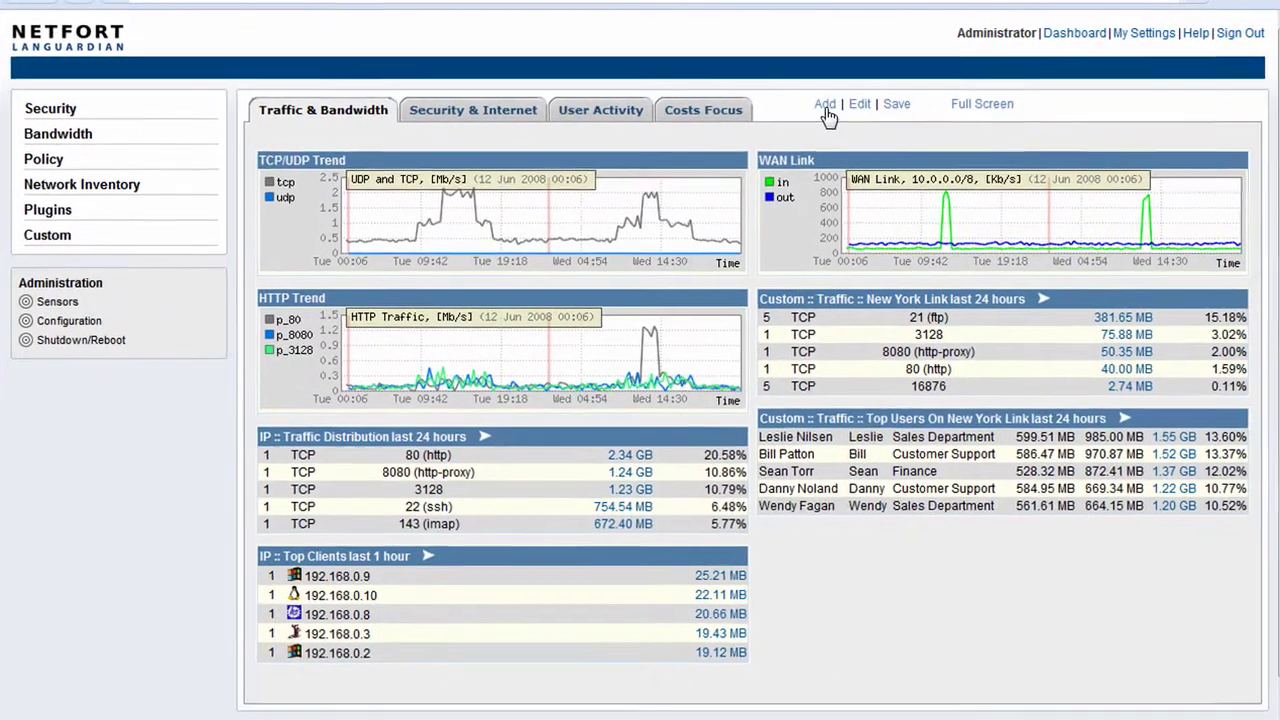
Add a new dashboard tab named 'Auditing'
left_click(825, 106)
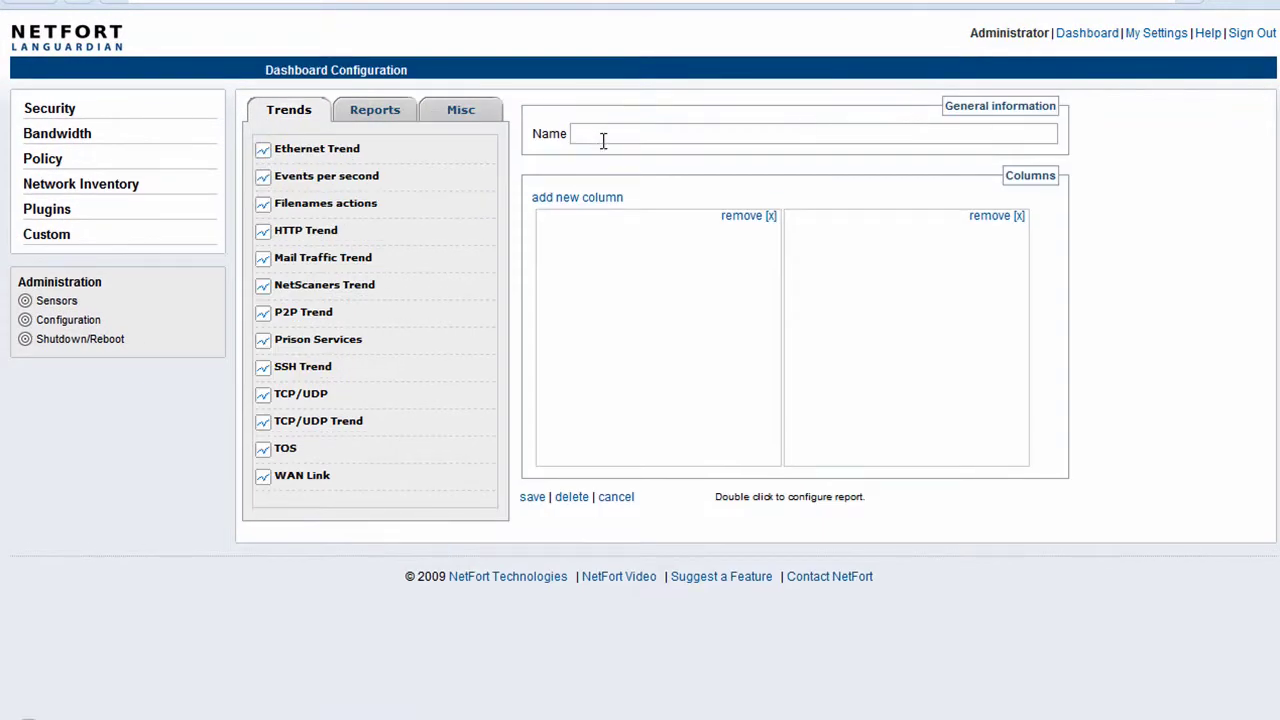
left_click(608, 134)
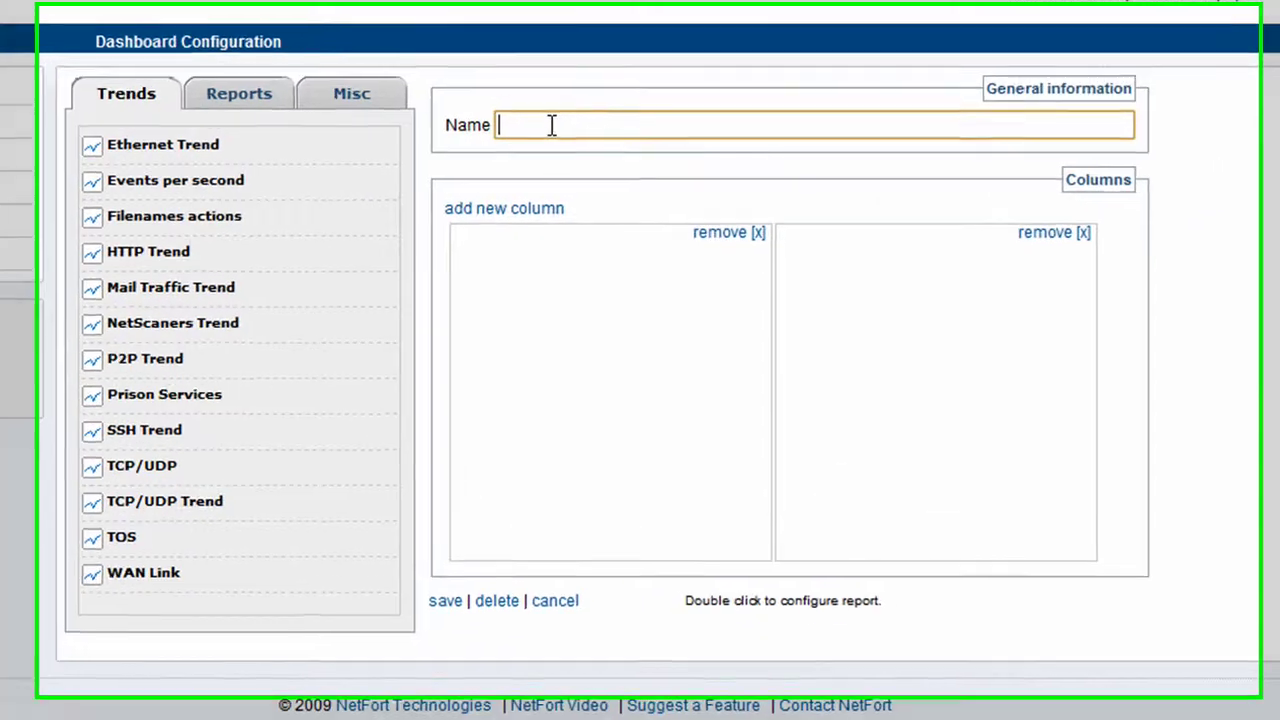
type("Au")
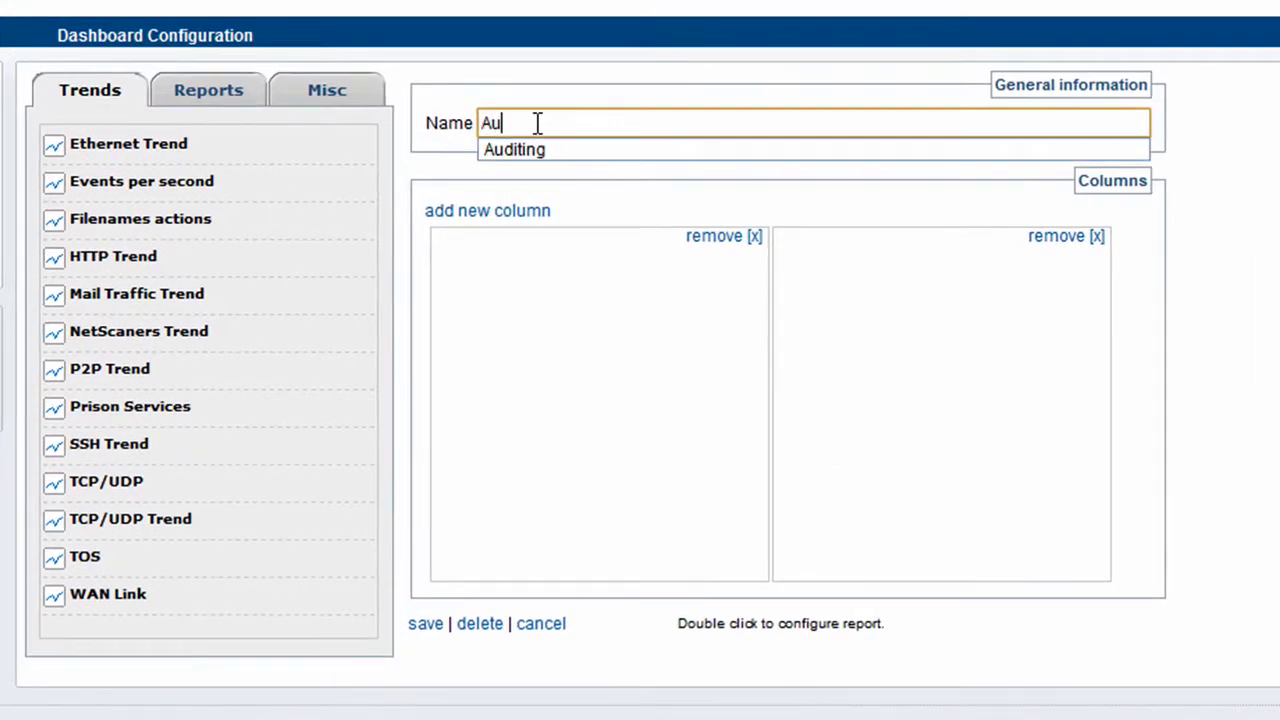
type("diting")
key("Tab")
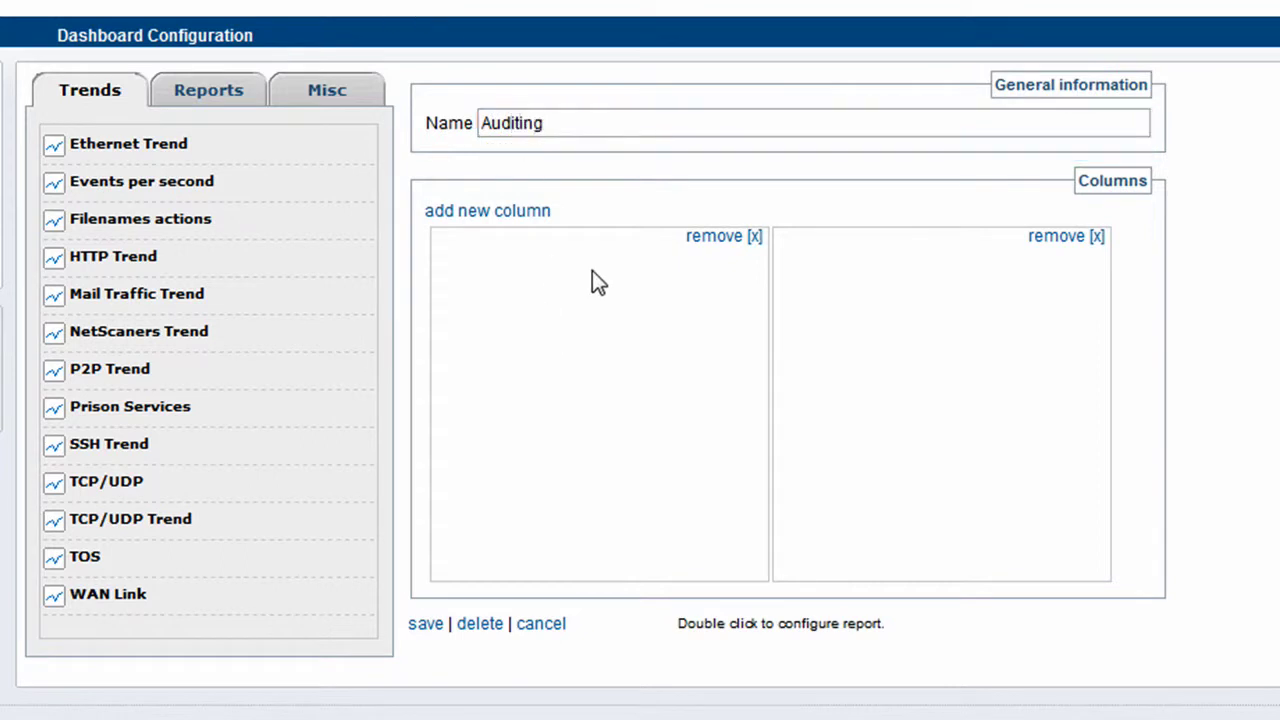
Place Deleted Sales Info, MP3 Files, User Logons in column one; Windows Update, Product Files in column two
left_click(217, 88)
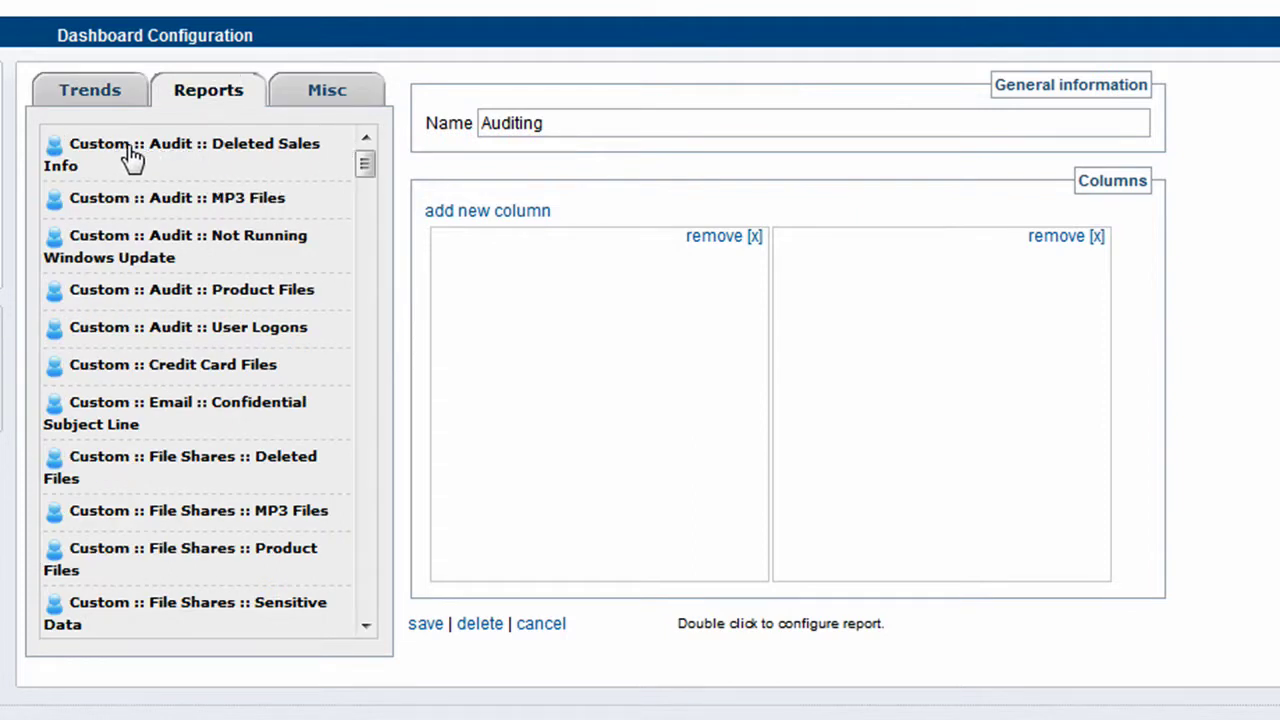
left_click_drag(137, 158, 447, 262)
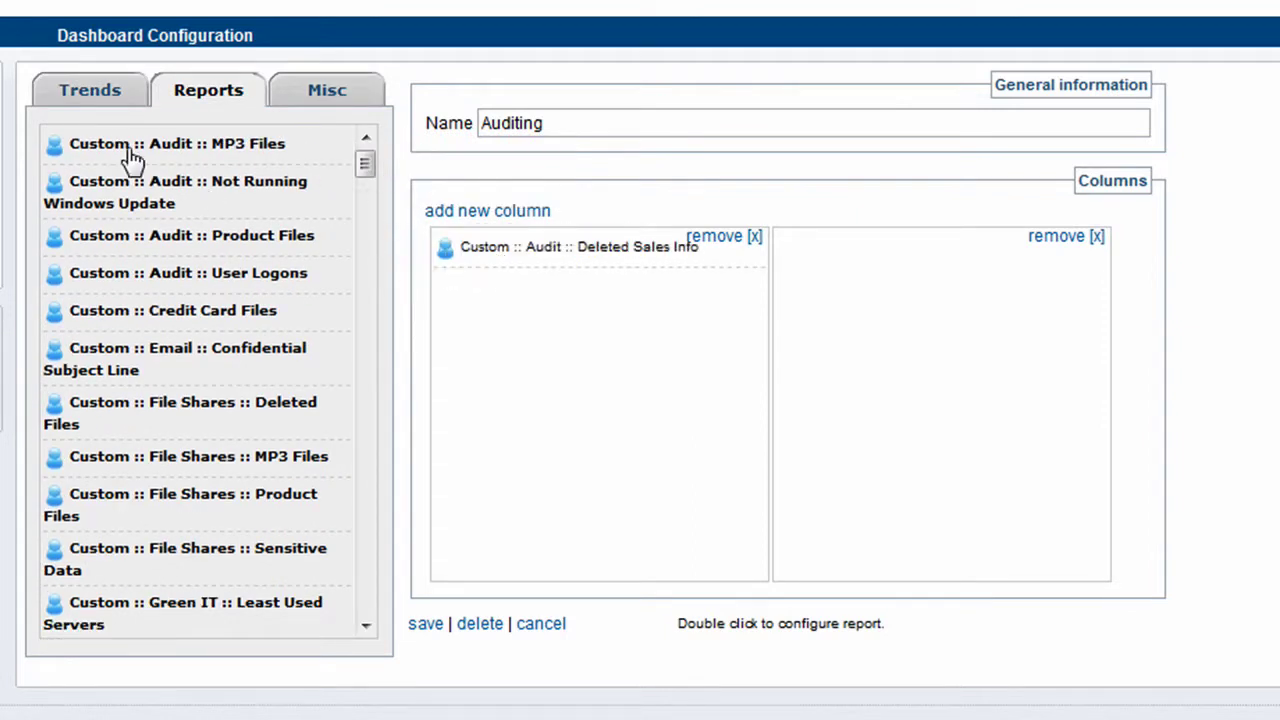
left_click_drag(129, 160, 523, 289)
left_click_drag(180, 155, 957, 286)
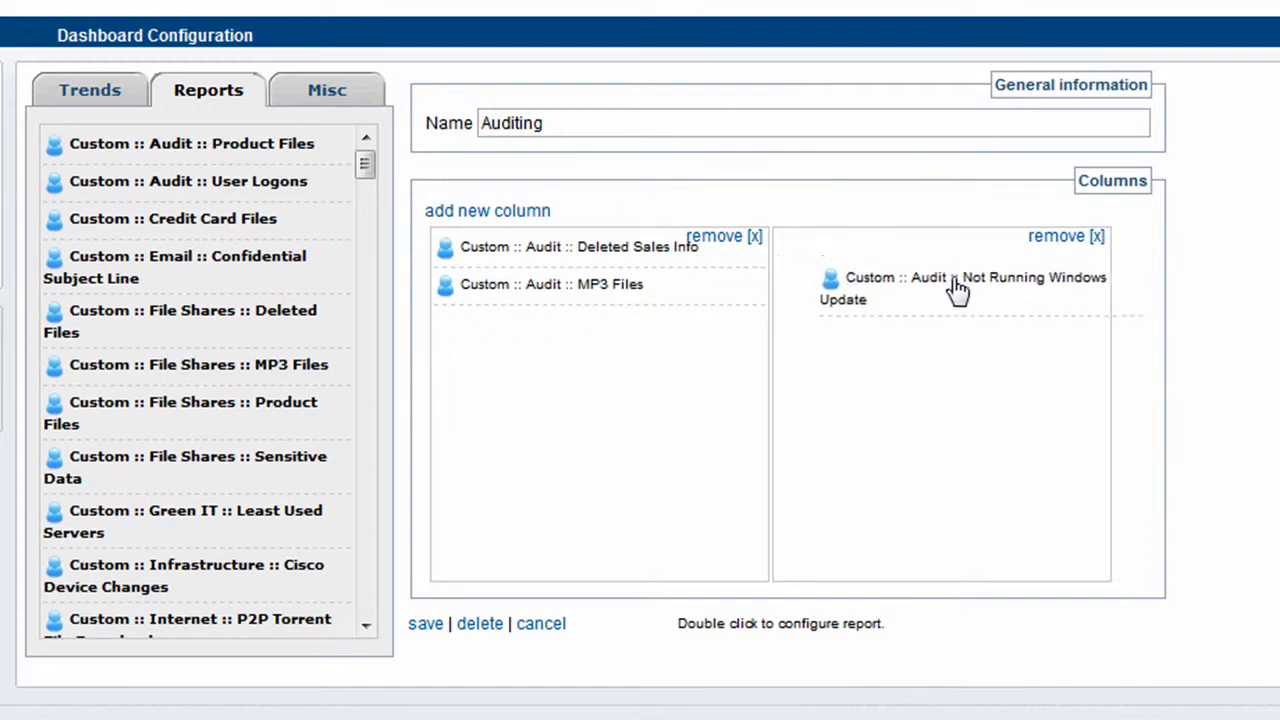
left_click_drag(235, 150, 988, 360)
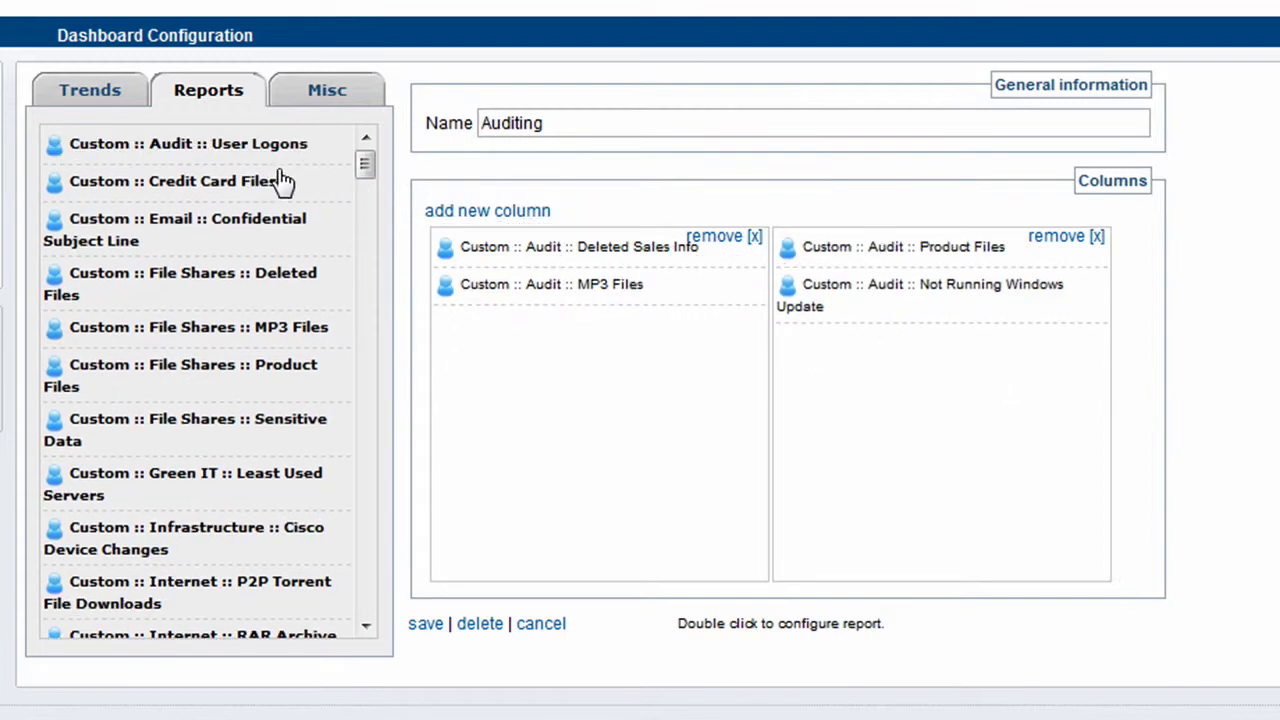
left_click_drag(283, 147, 655, 350)
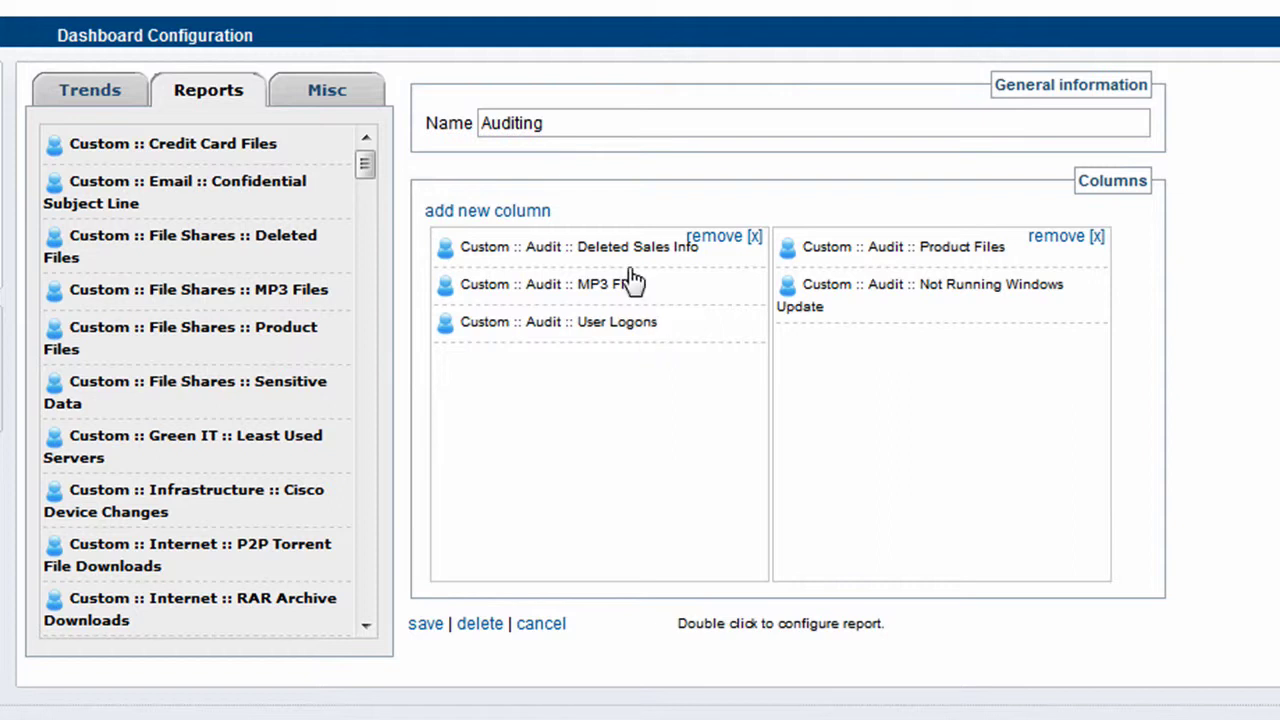
Set the Deleted Sales Info, MP3 Files and User Logons reports' runtime to last 24 hours
double_click(580, 252)
left_click(578, 424)
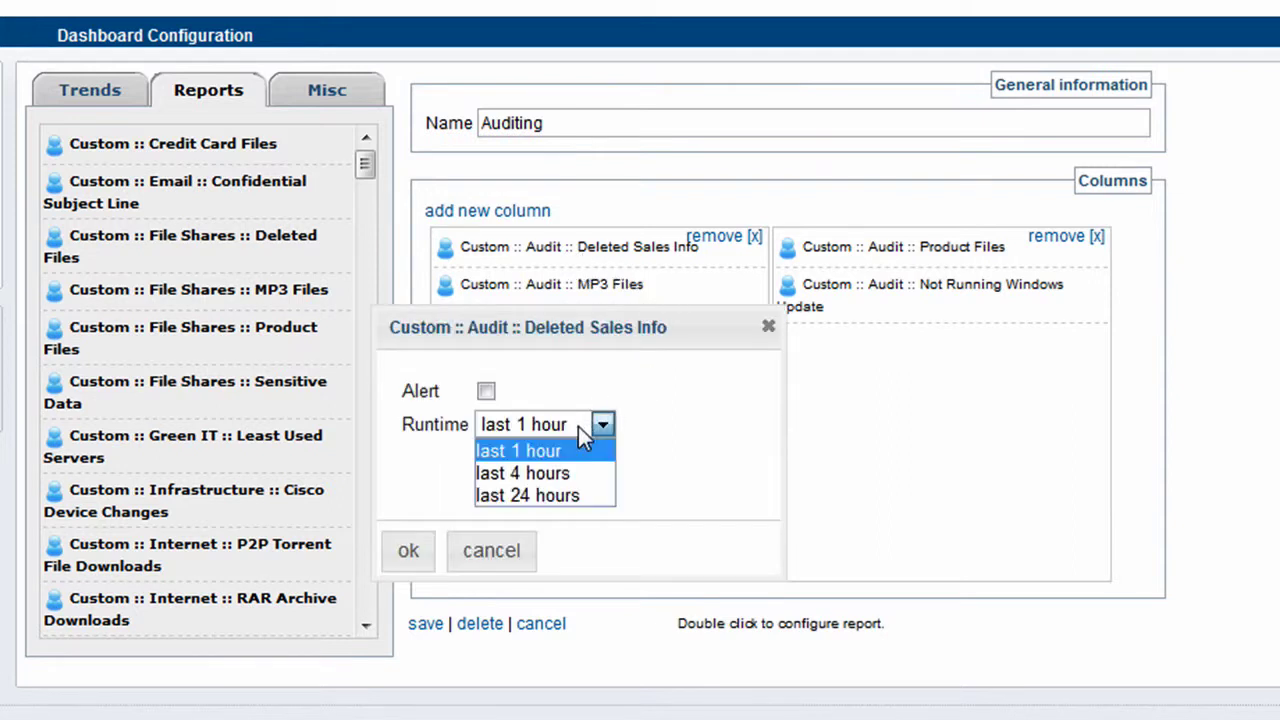
left_click(566, 493)
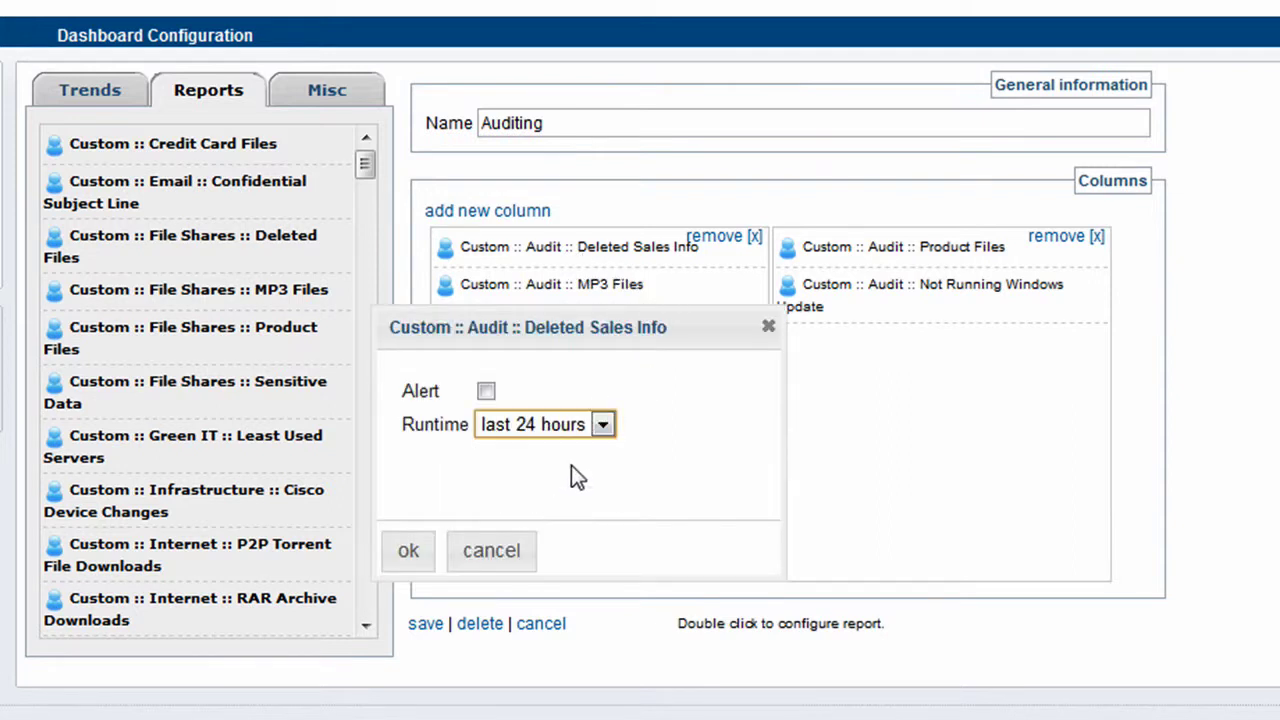
left_click(390, 553)
double_click(574, 288)
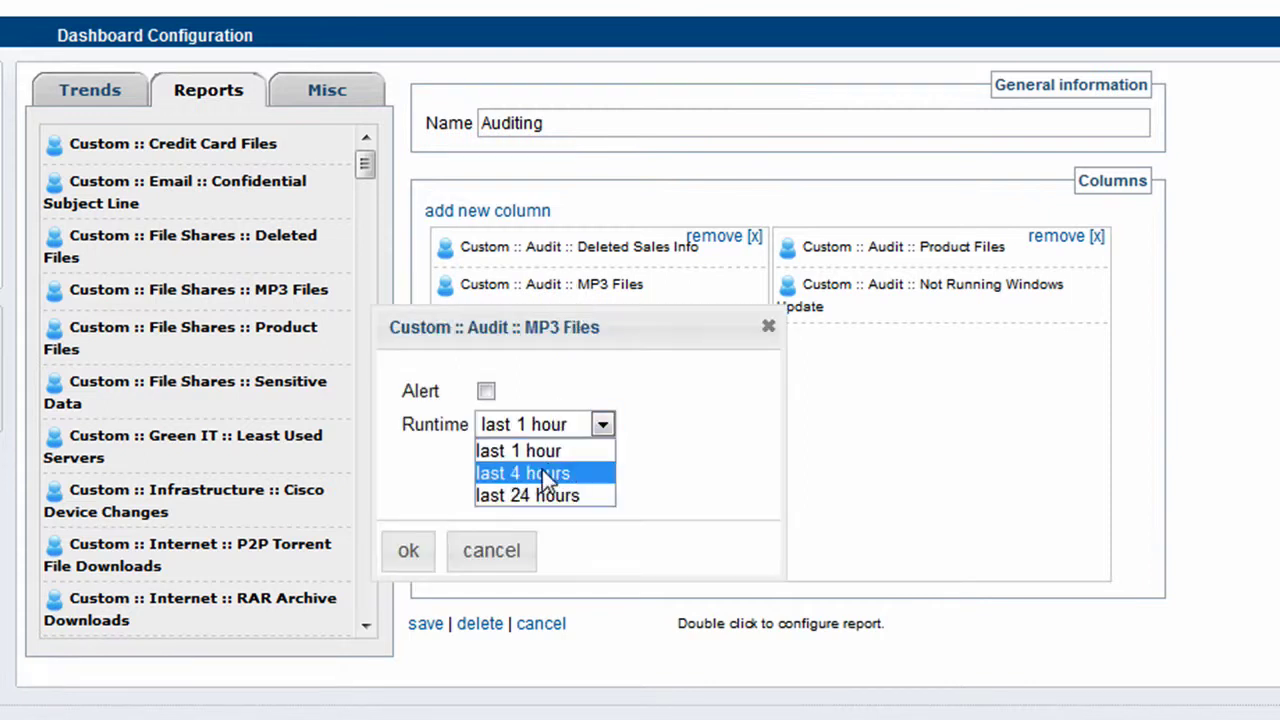
left_click(530, 495)
left_click(400, 553)
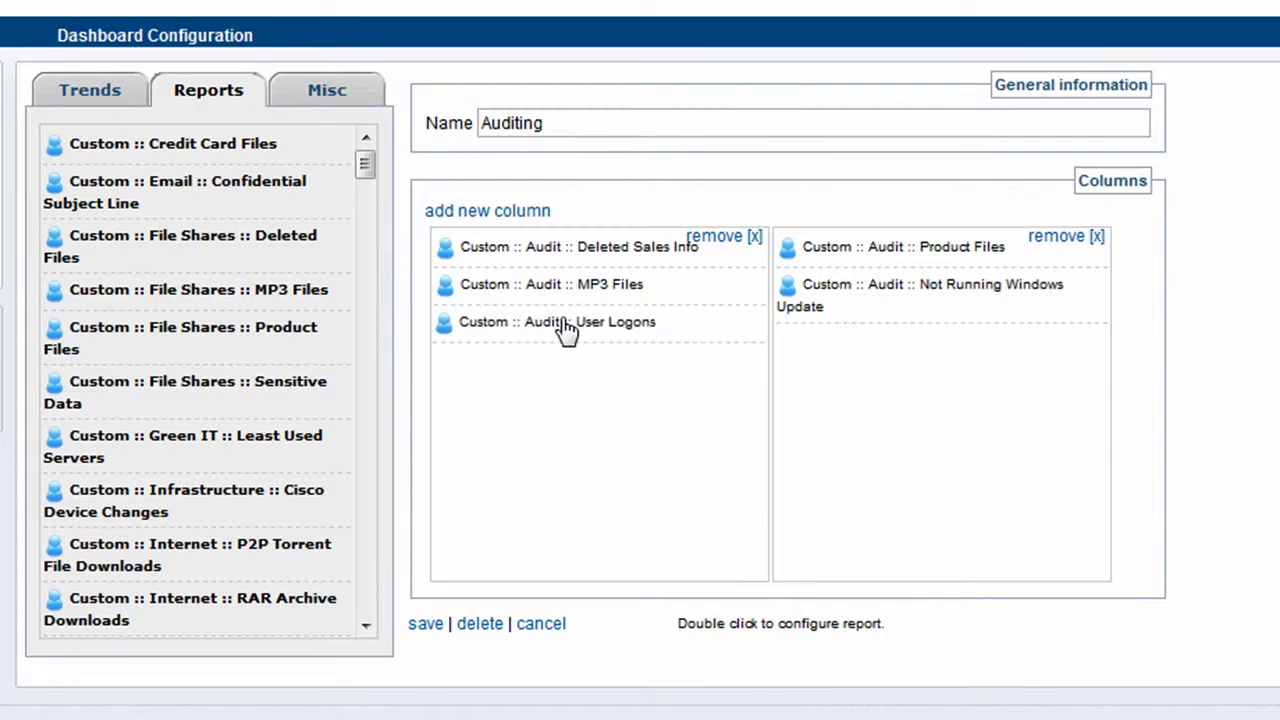
double_click(566, 328)
left_click(584, 425)
left_click(541, 510)
left_click(490, 425)
left_click(489, 492)
left_click(410, 550)
Set the Not Running Windows Update and Product Files reports' runtime to last 24 hours
double_click(894, 290)
left_click(603, 424)
left_click(540, 495)
left_click(420, 550)
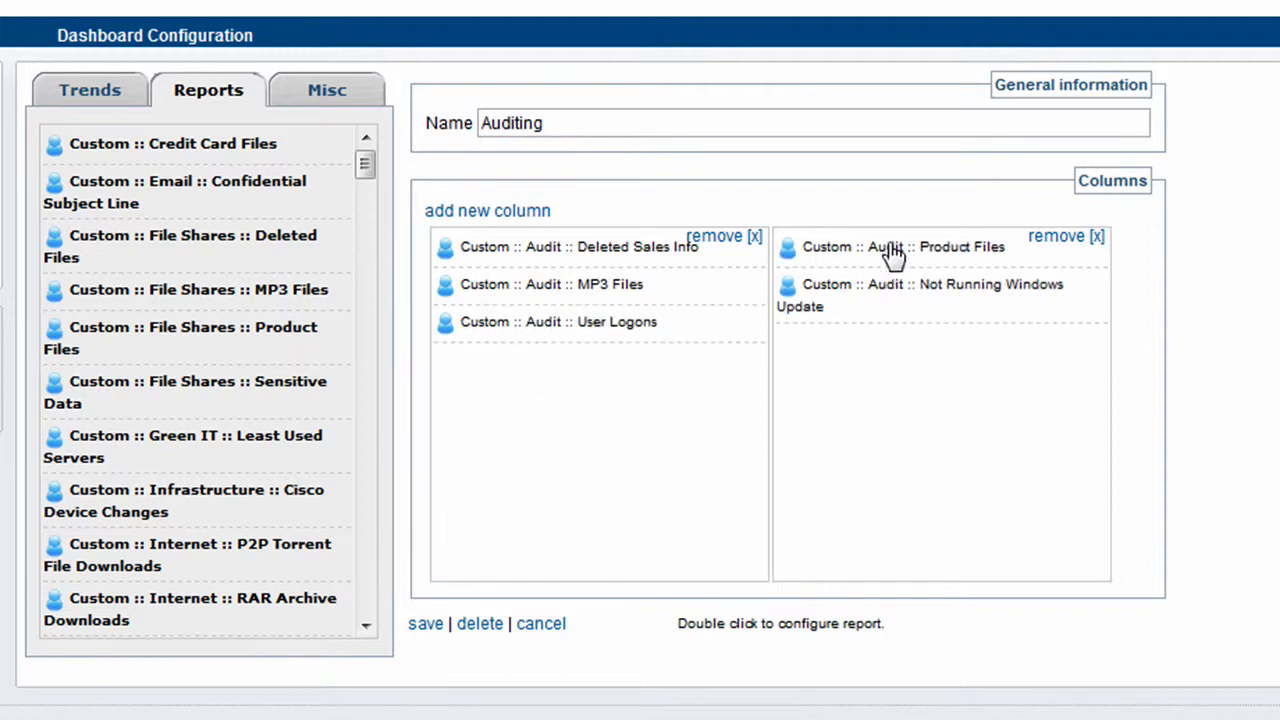
double_click(846, 254)
left_click(601, 425)
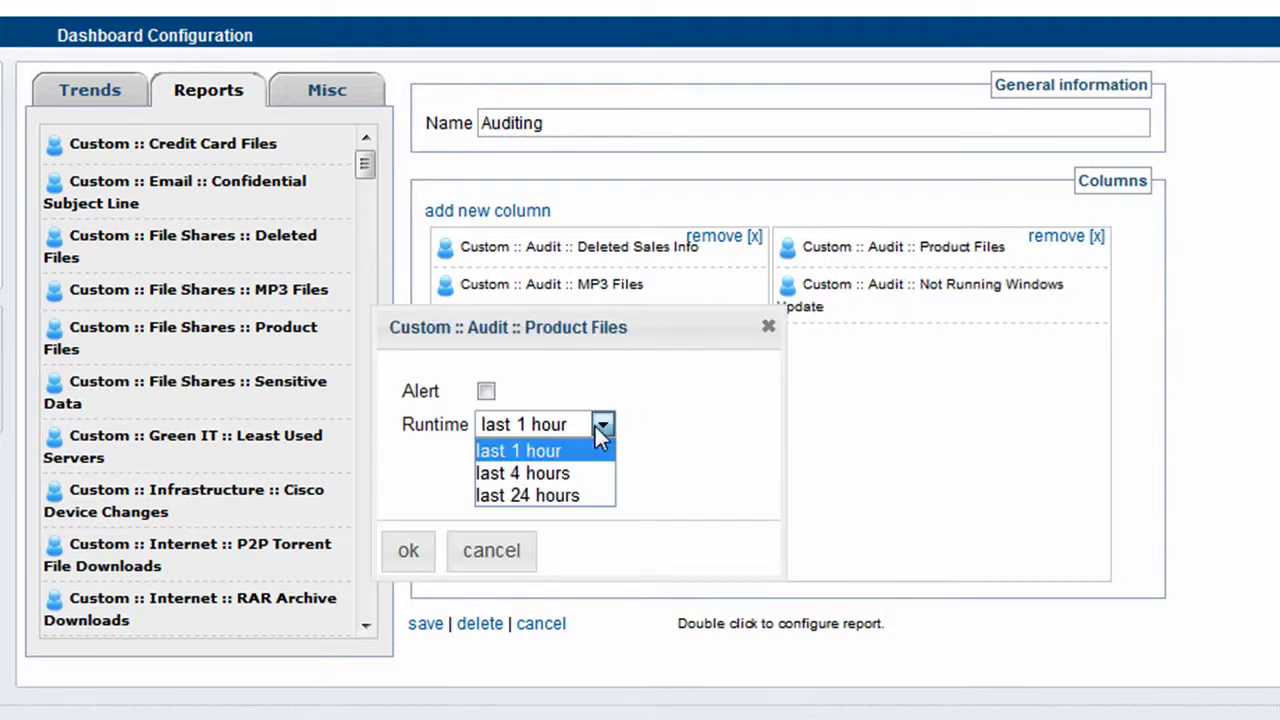
left_click(500, 494)
left_click(433, 553)
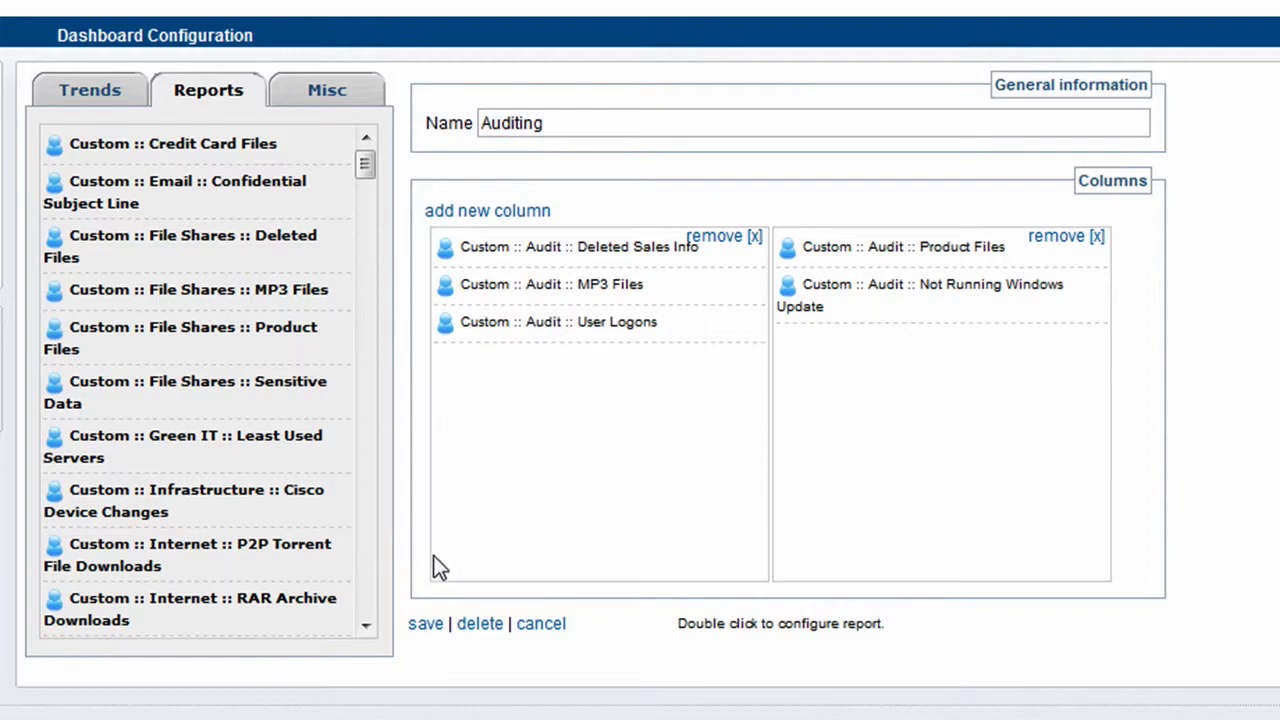
Save the Auditing dashboard tab
left_click(422, 625)
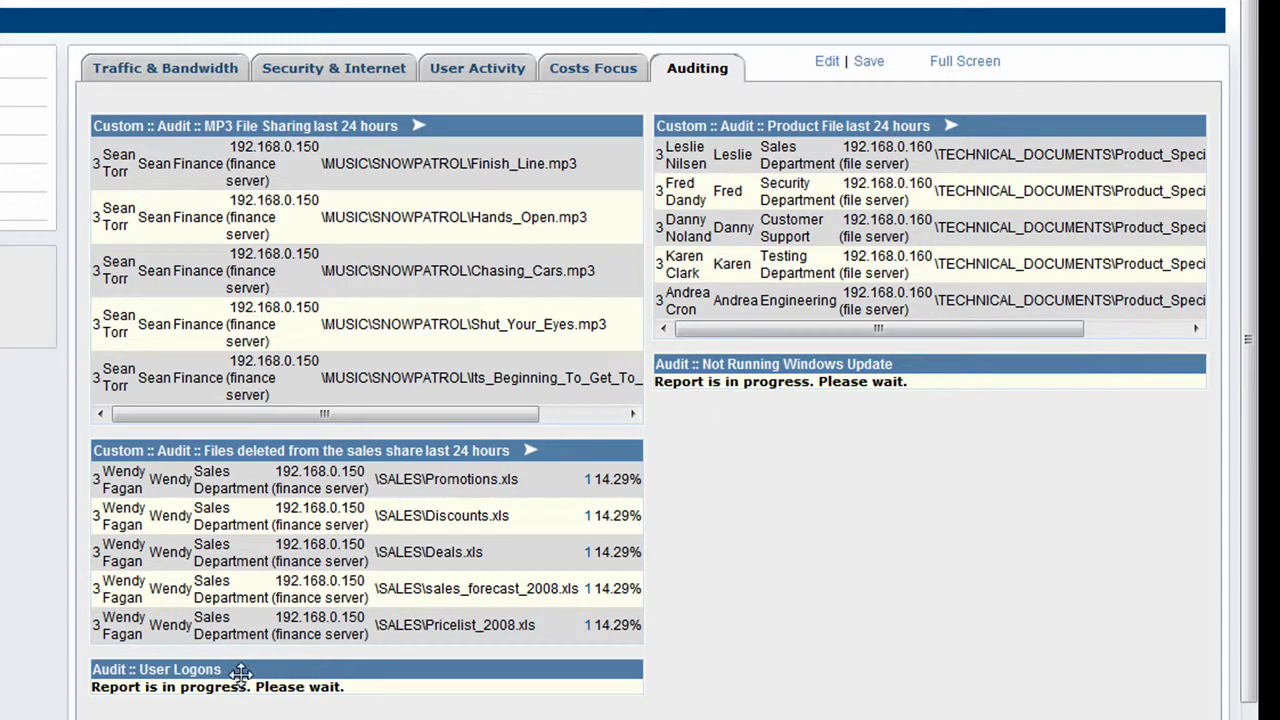
Move the User Logons panel into the right column below Not Running Windows Update
left_click_drag(243, 673, 803, 407)
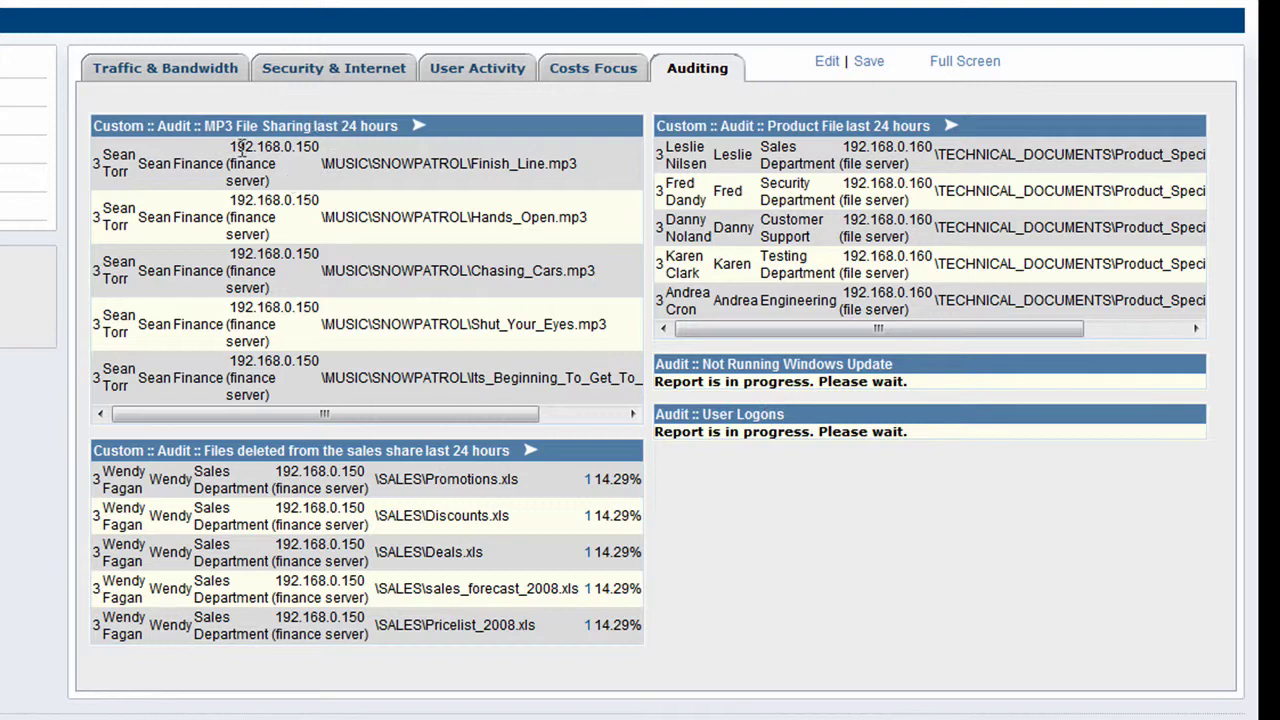